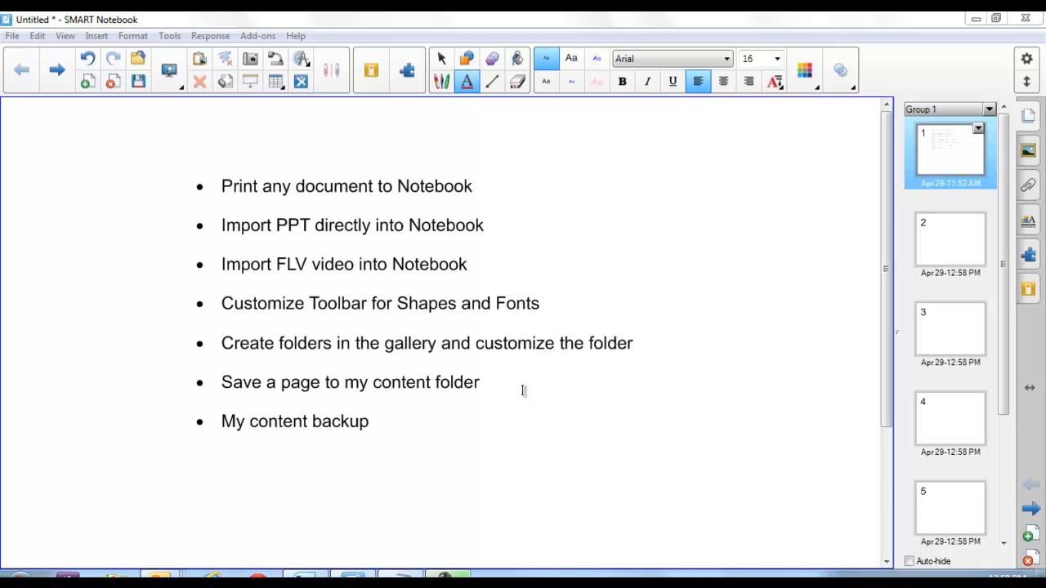
Go to page 2 of the notebook and open the Test Unité 3 PDF from the Desktop's Convert to Notebook folder in Adobe Reader.
left_click(944, 245)
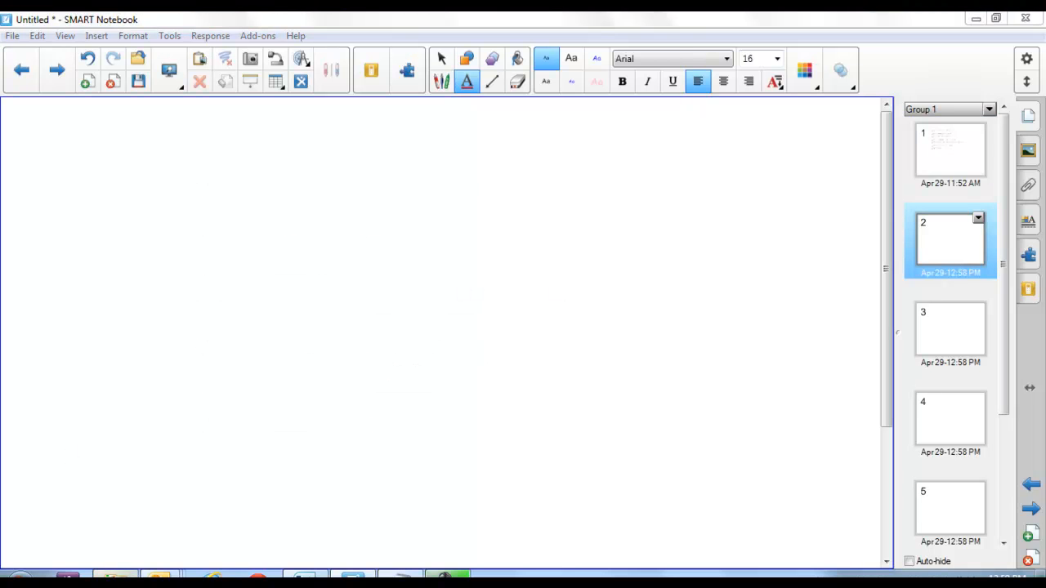
left_click(115, 576)
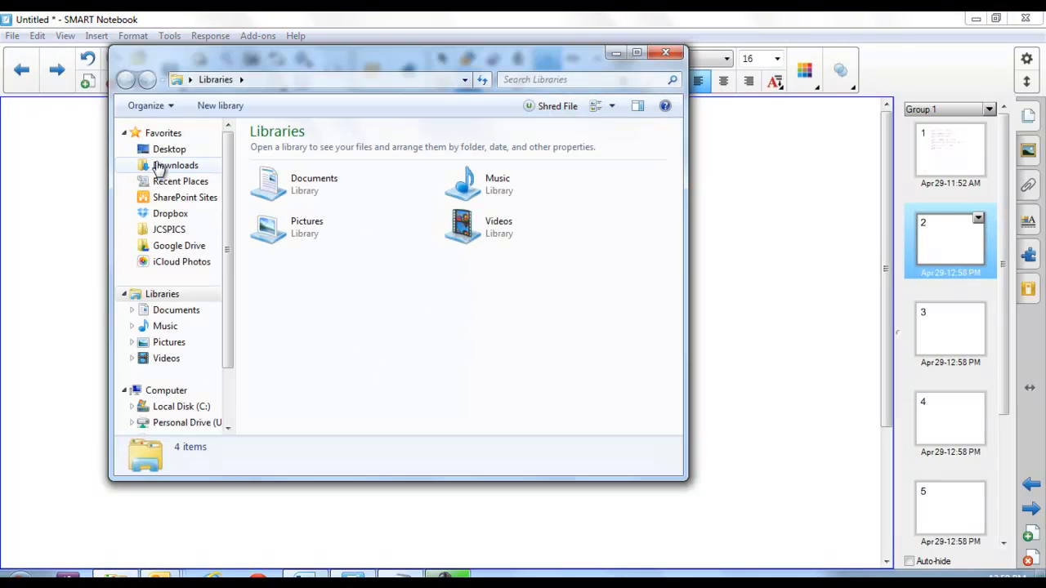
left_click(168, 150)
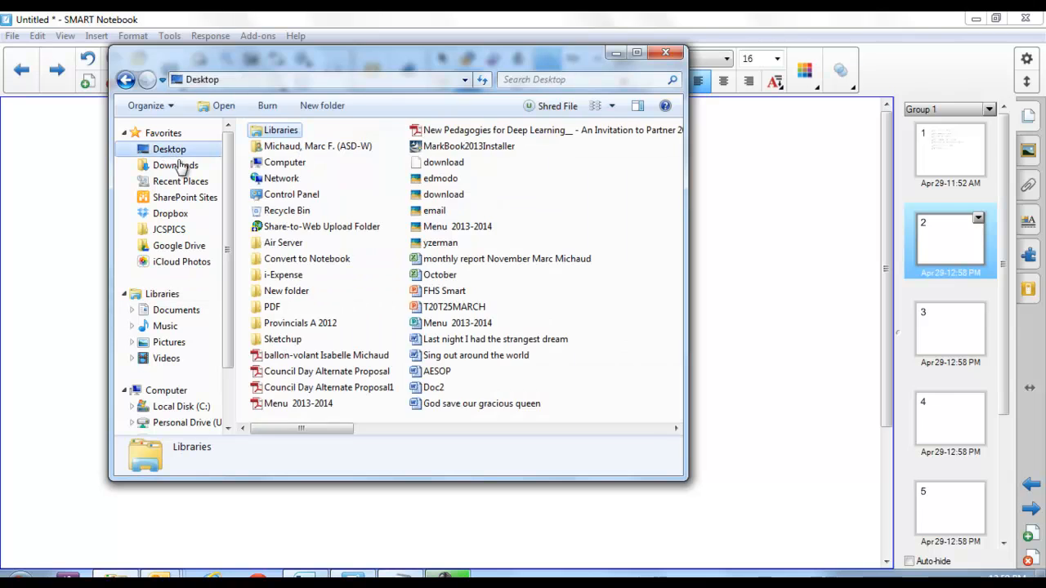
double_click(321, 261)
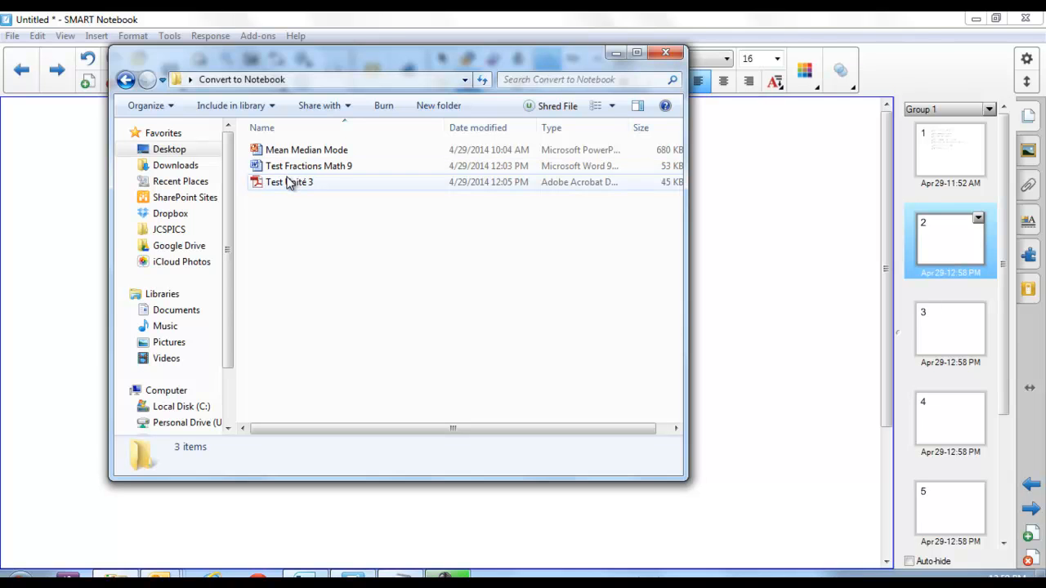
left_click(288, 183)
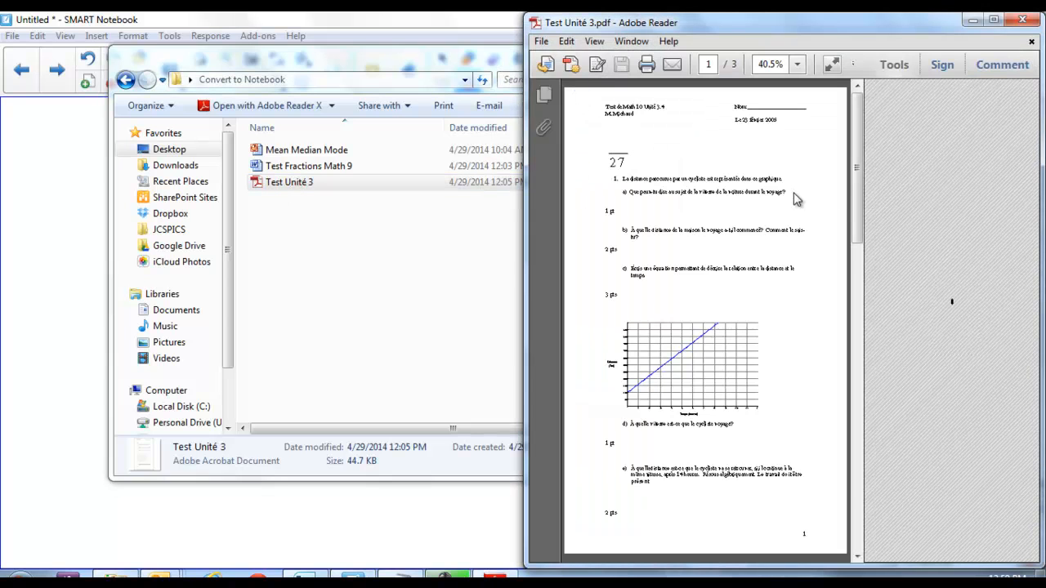
left_click_drag(859, 193, 847, 222)
left_click_drag(776, 19, 807, 29)
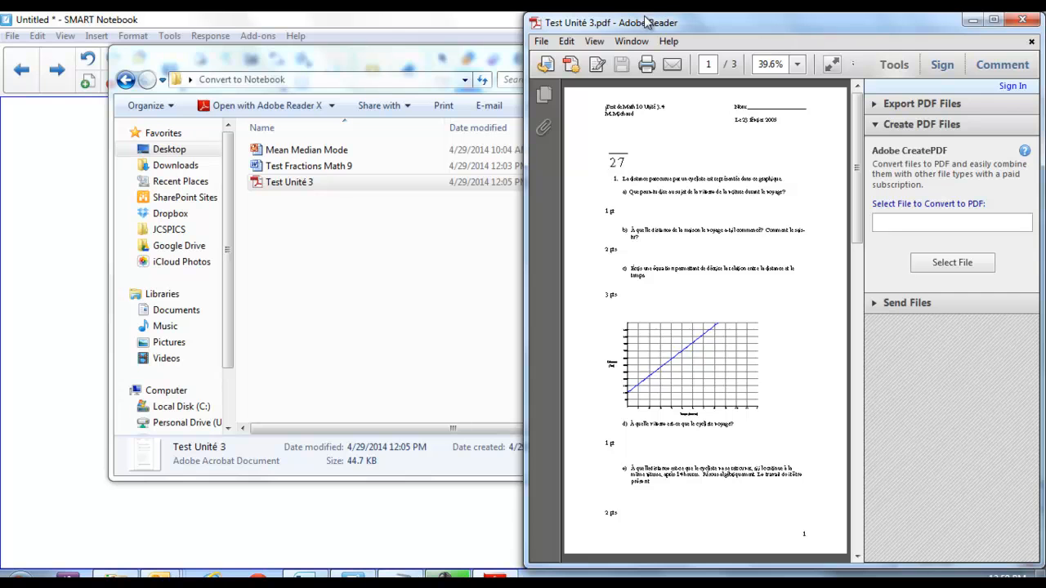
Print all pages of the PDF to the SMART Notebook Document Writer, converting them as SMART Notebook pages with images.
left_click(539, 42)
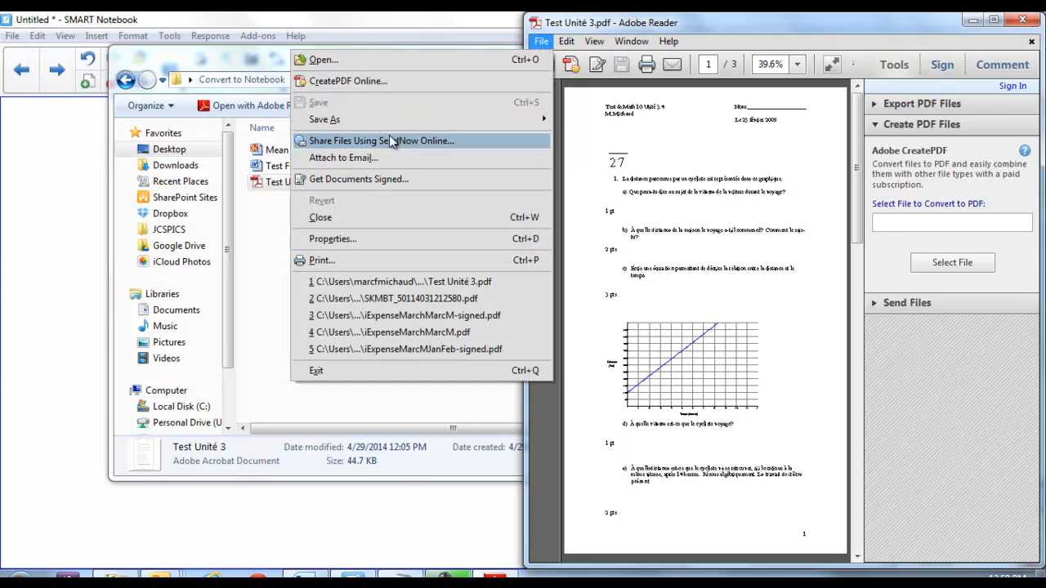
left_click(364, 264)
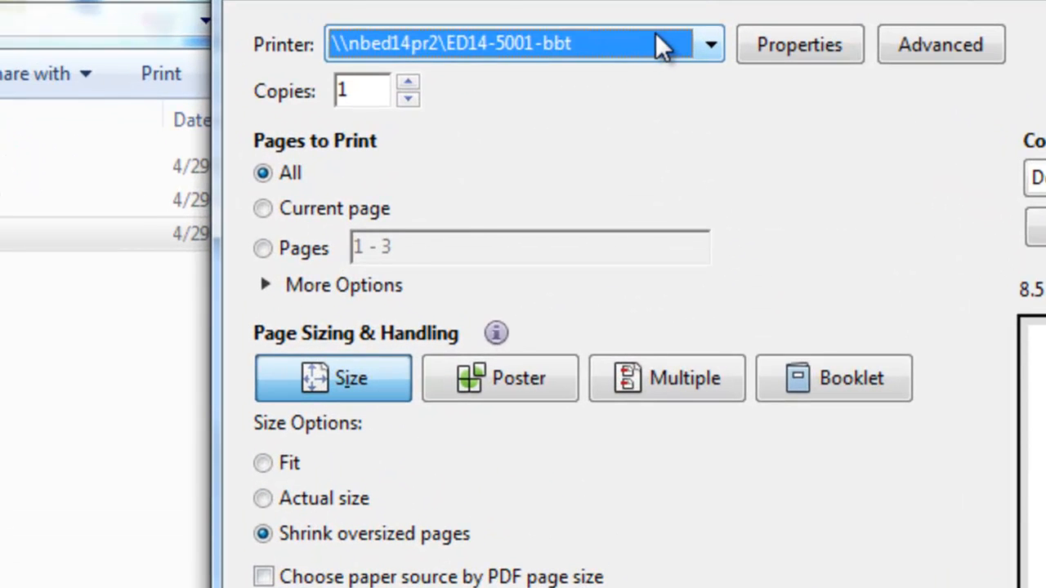
left_click(680, 88)
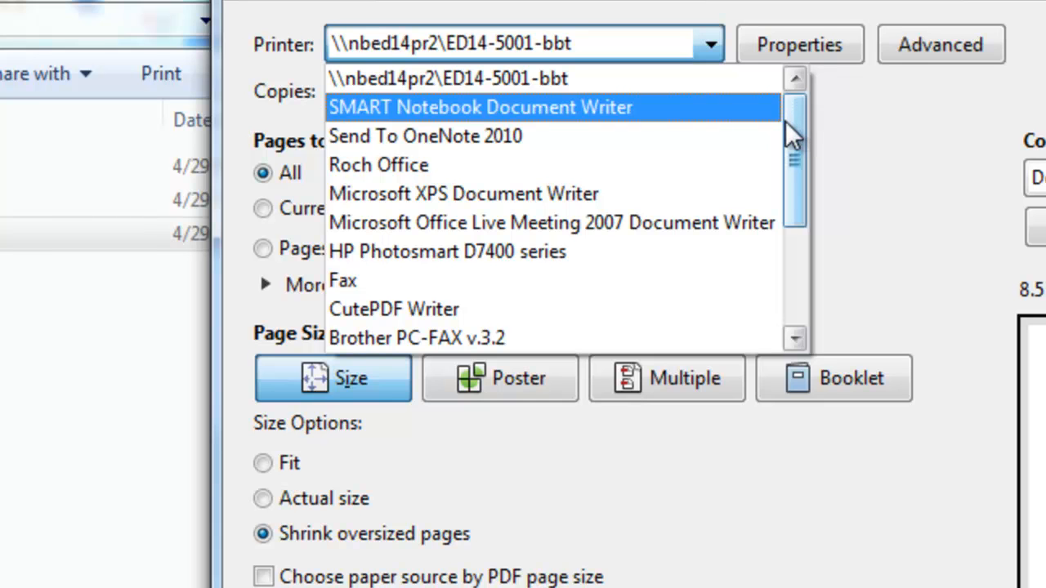
left_click(523, 108)
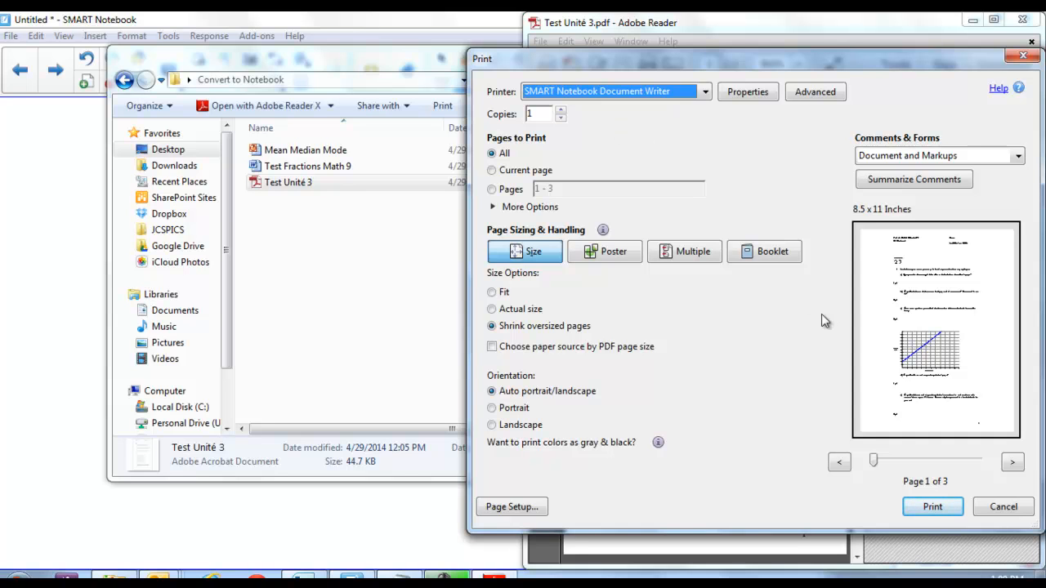
left_click(929, 507)
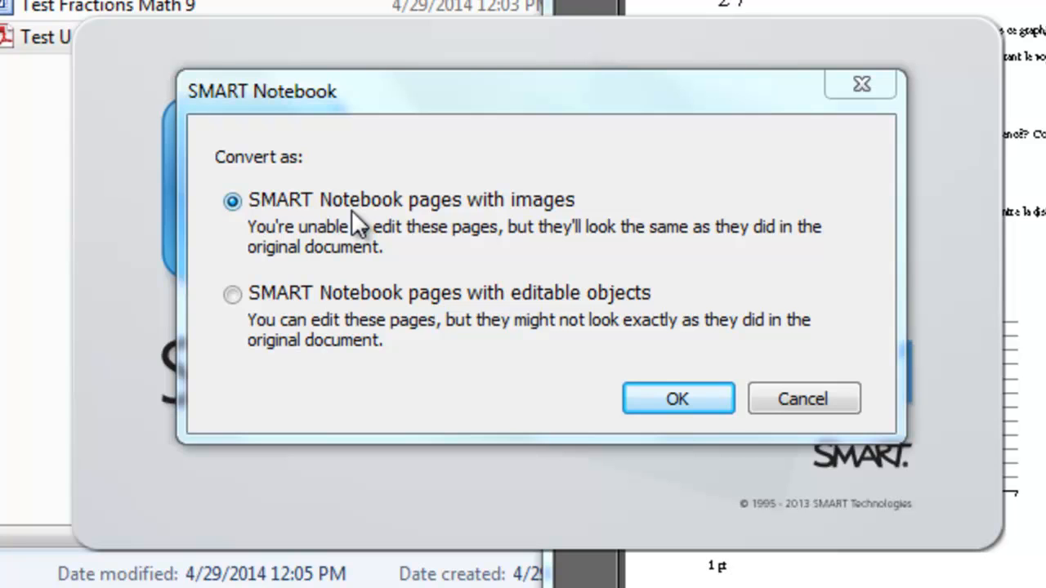
left_click(654, 391)
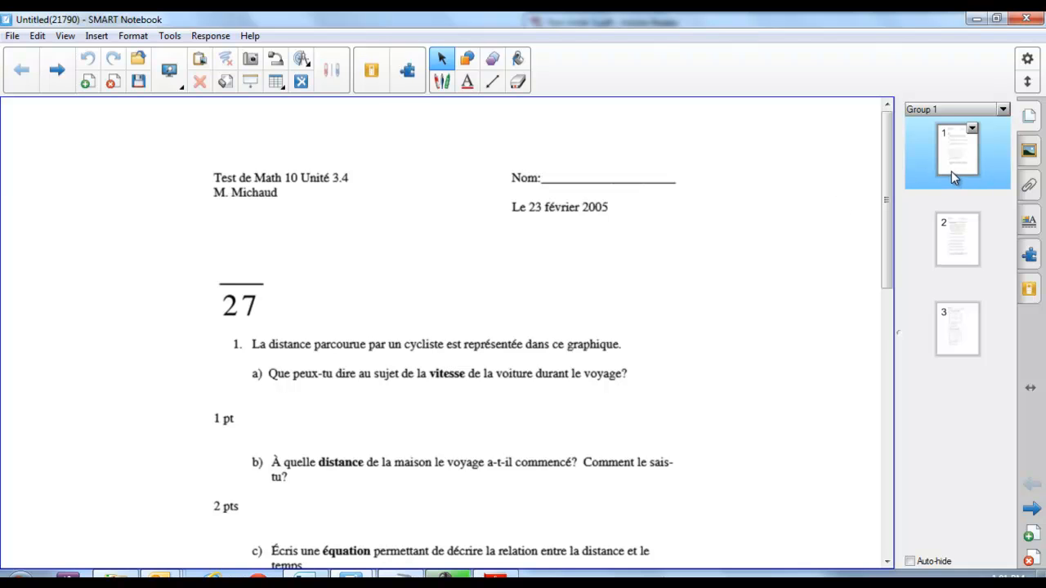
Look through all three converted pages of the math test, examining the first page from top to bottom.
left_click(951, 238)
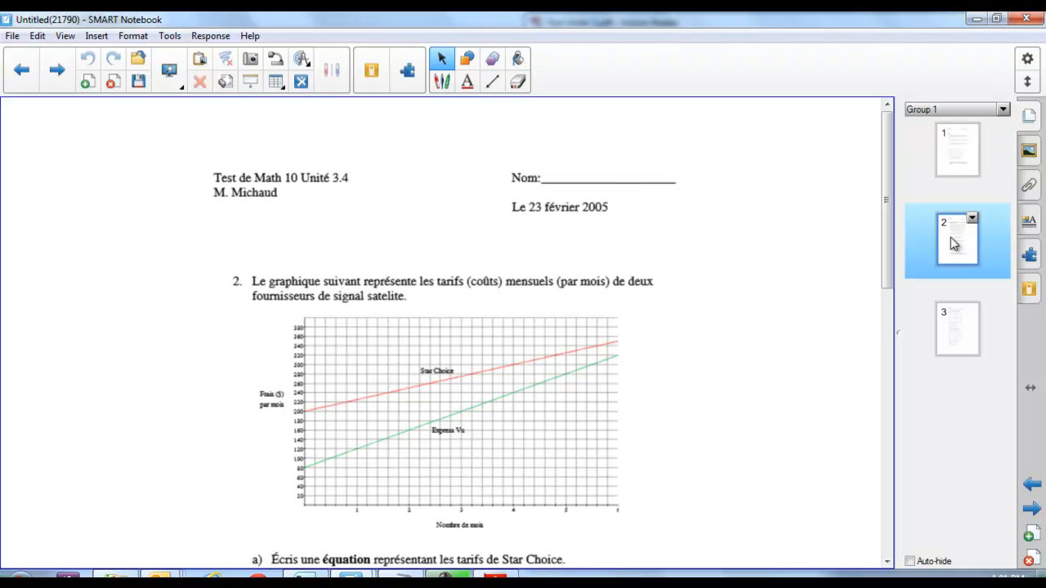
left_click(959, 321)
left_click(958, 152)
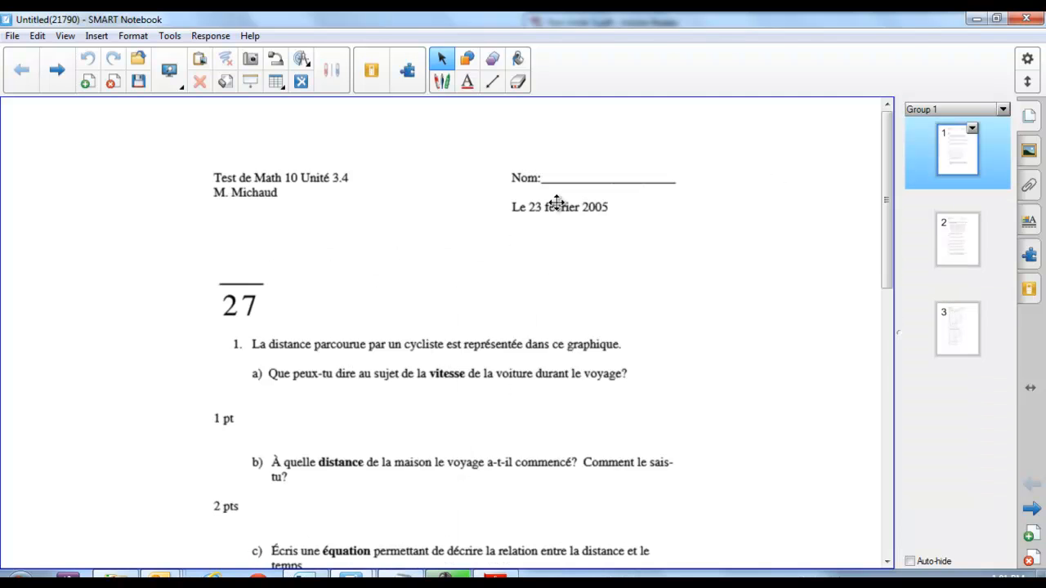
left_click(167, 76)
left_click(175, 82)
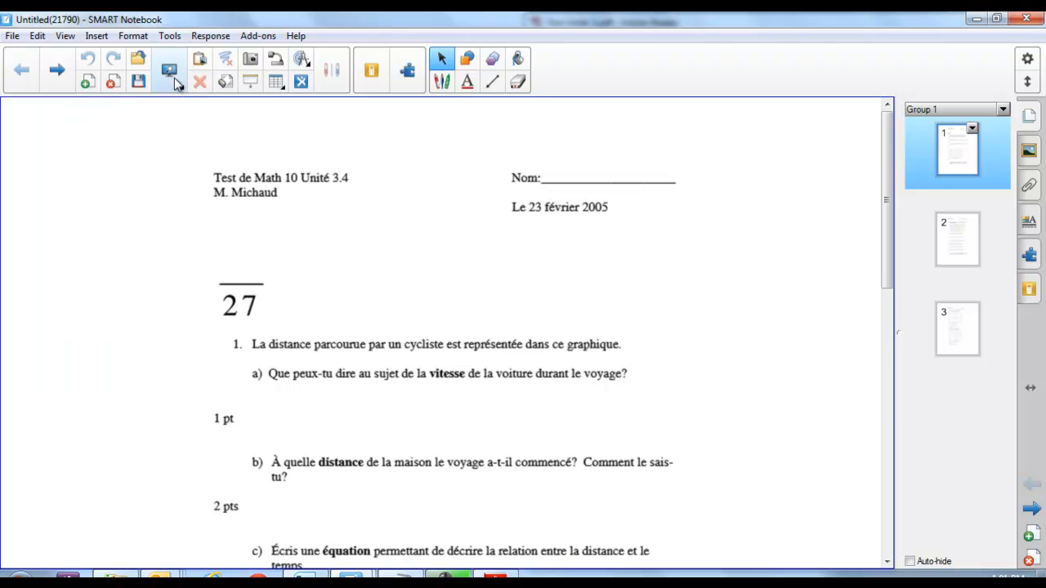
left_click_drag(888, 202, 892, 293)
left_click_drag(893, 371, 878, 221)
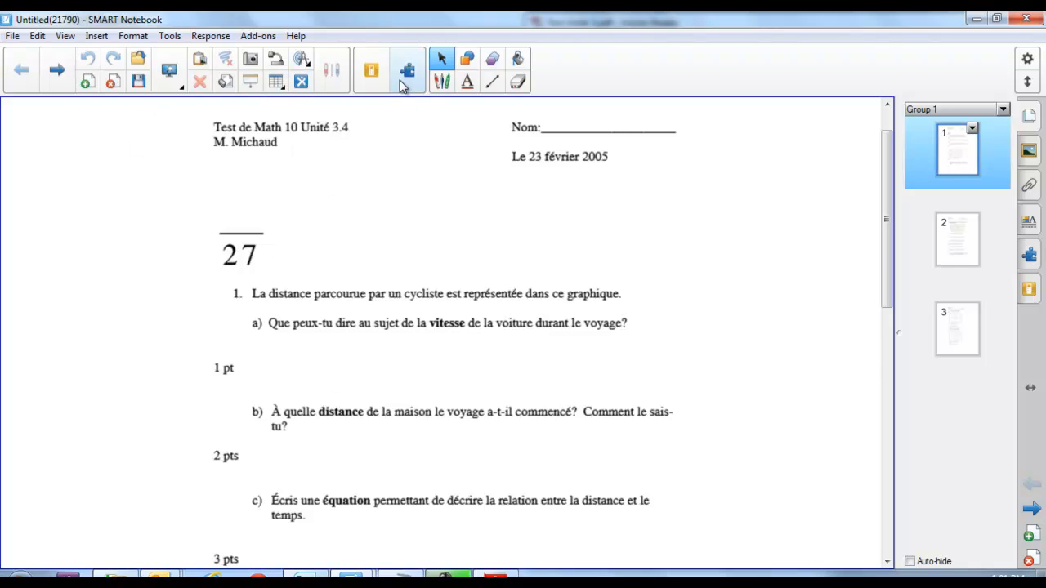
Handwrite a large 6 in black pen ink across question 1 on the first converted page.
left_click(442, 84)
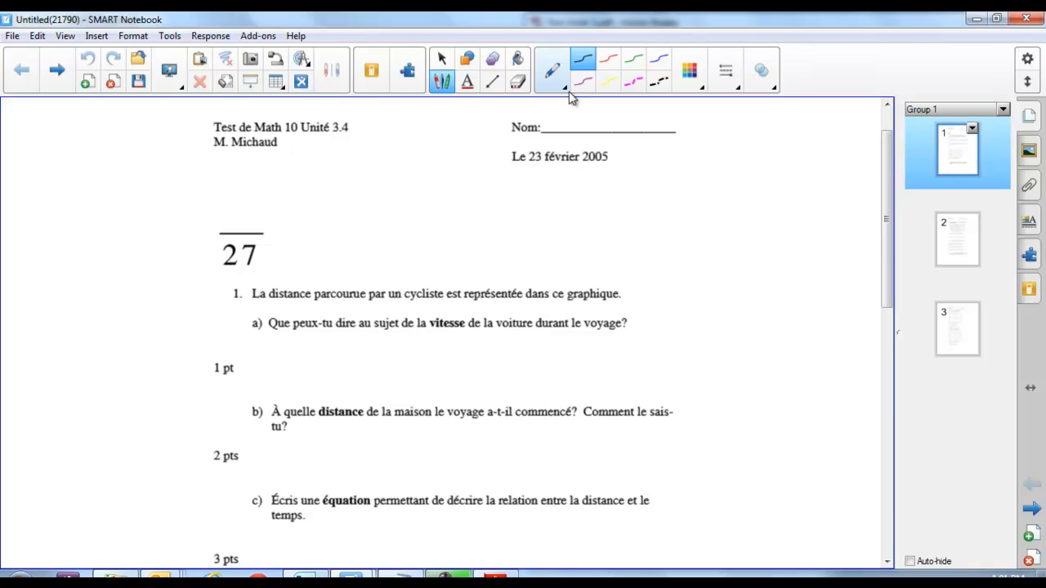
mouse_move(462, 205)
left_mouse_down()
mouse_move(436, 305)
mouse_move(420, 327)
mouse_move(445, 350)
left_mouse_up()
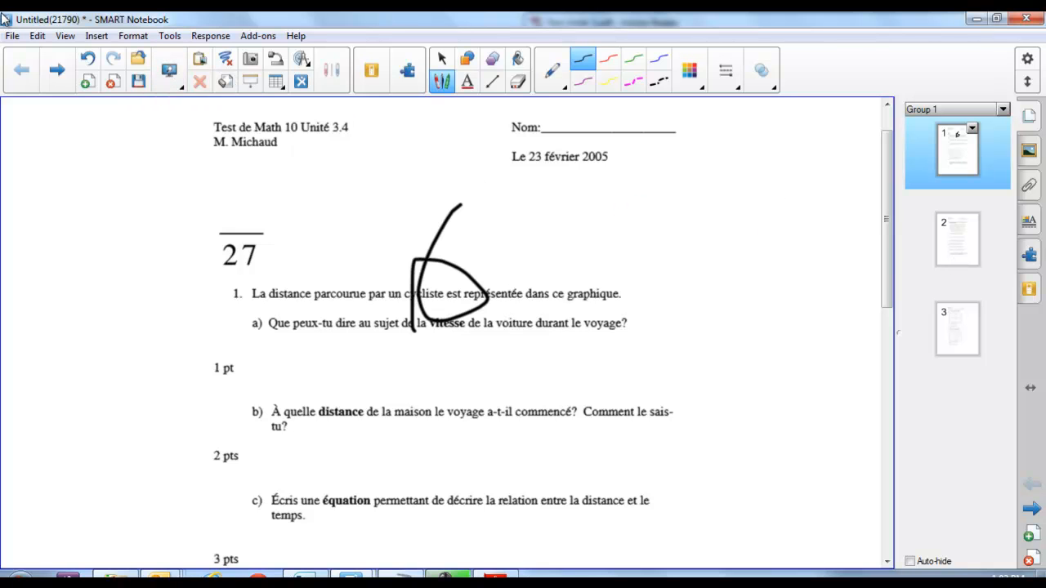
left_click(13, 36)
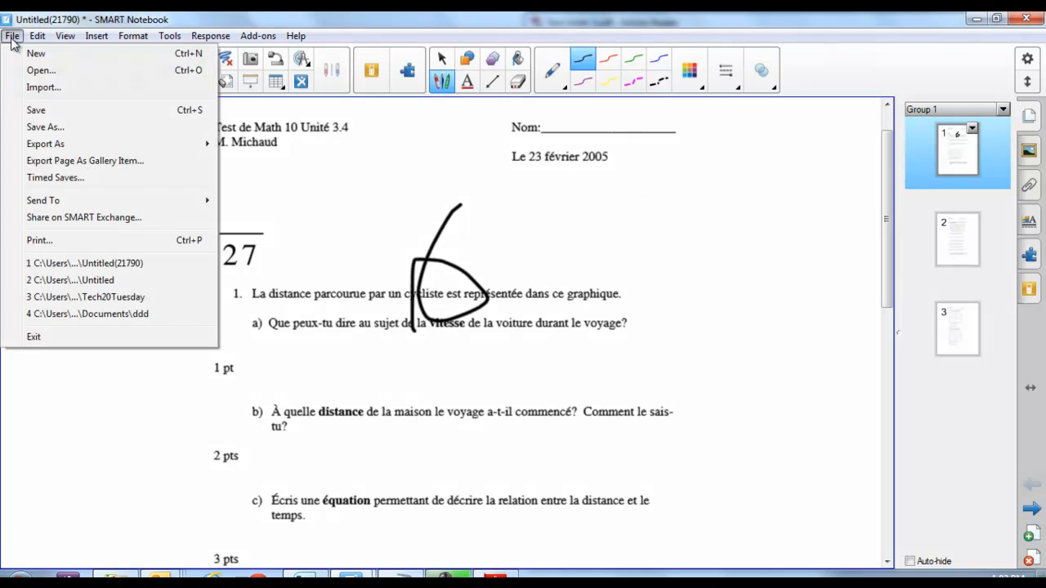
left_click(44, 127)
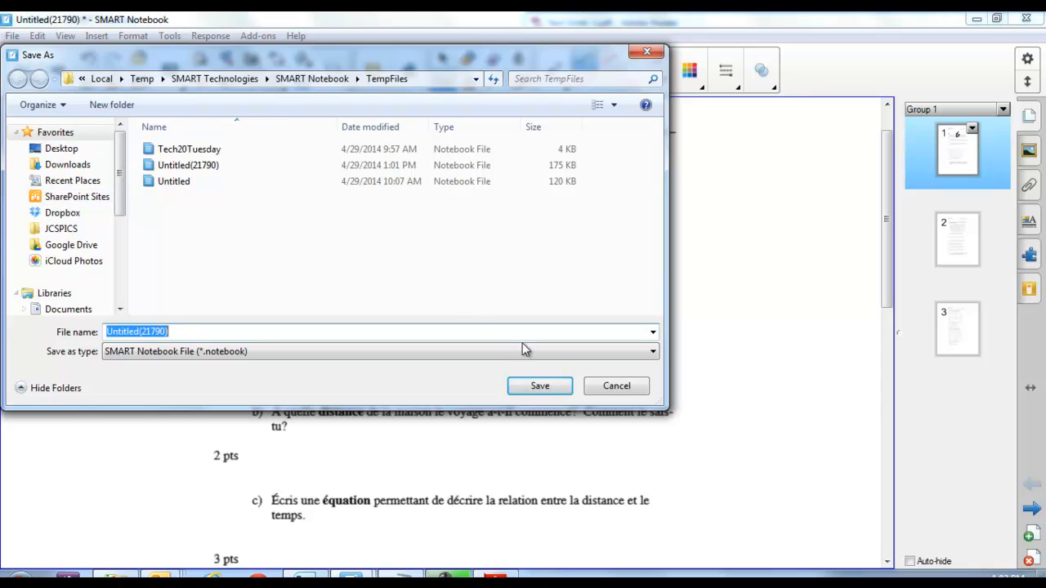
left_click(615, 386)
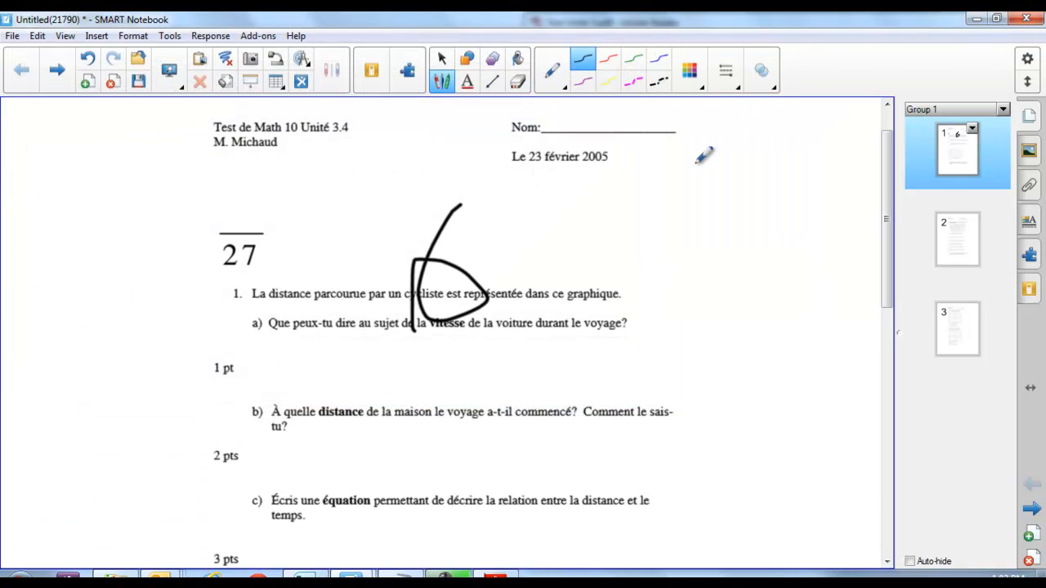
Open the Test Fractions Math 9 document from the Convert to Notebook folder in Microsoft Word and look over its content.
left_click(116, 576)
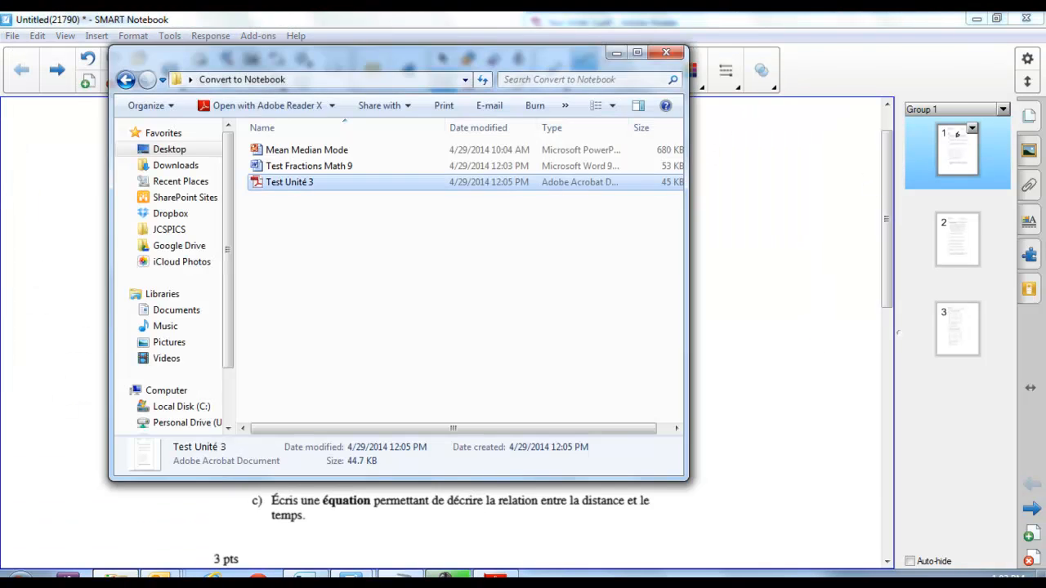
left_click(307, 168)
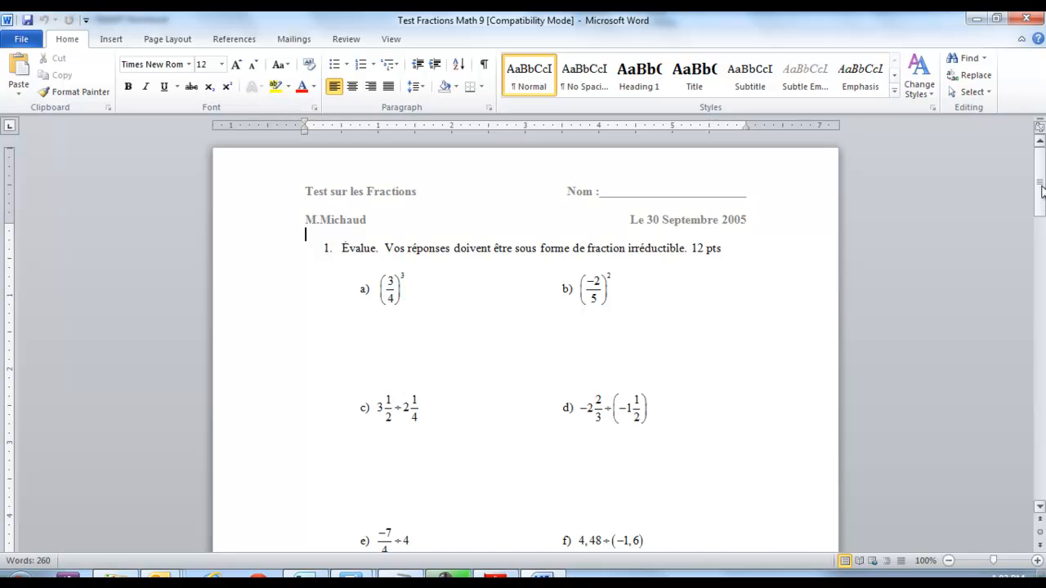
left_click_drag(1043, 191, 1043, 149)
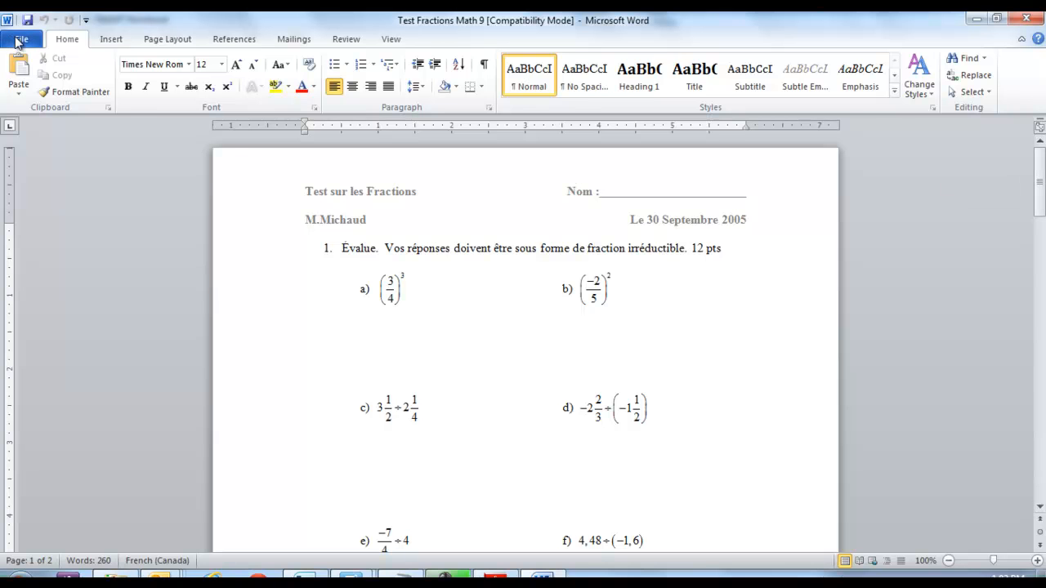
Print the whole Word document to the SMART Notebook Document Writer, accept the out-of-range margins and complete the conversion.
left_click(18, 42)
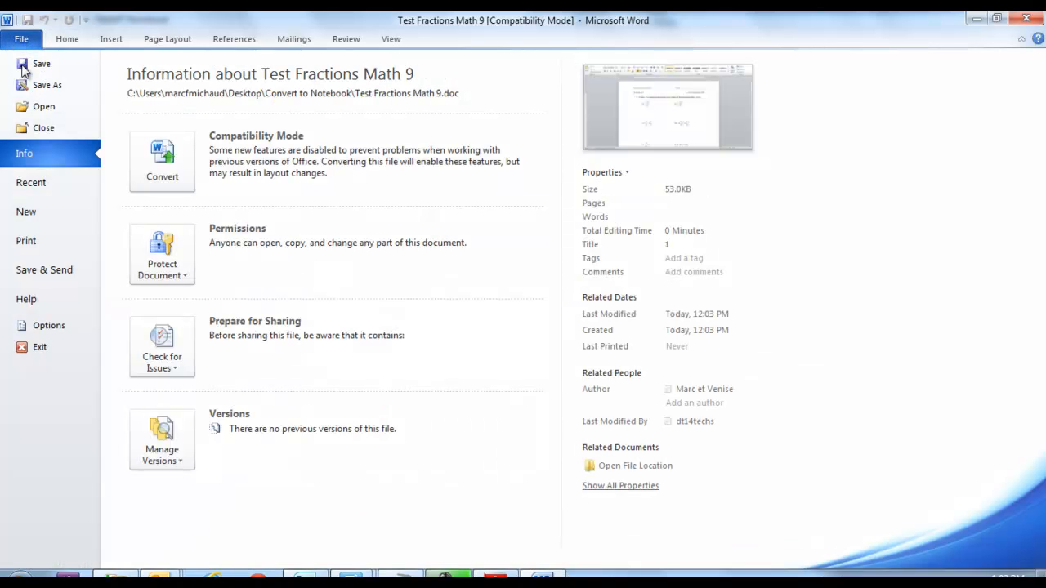
left_click(48, 236)
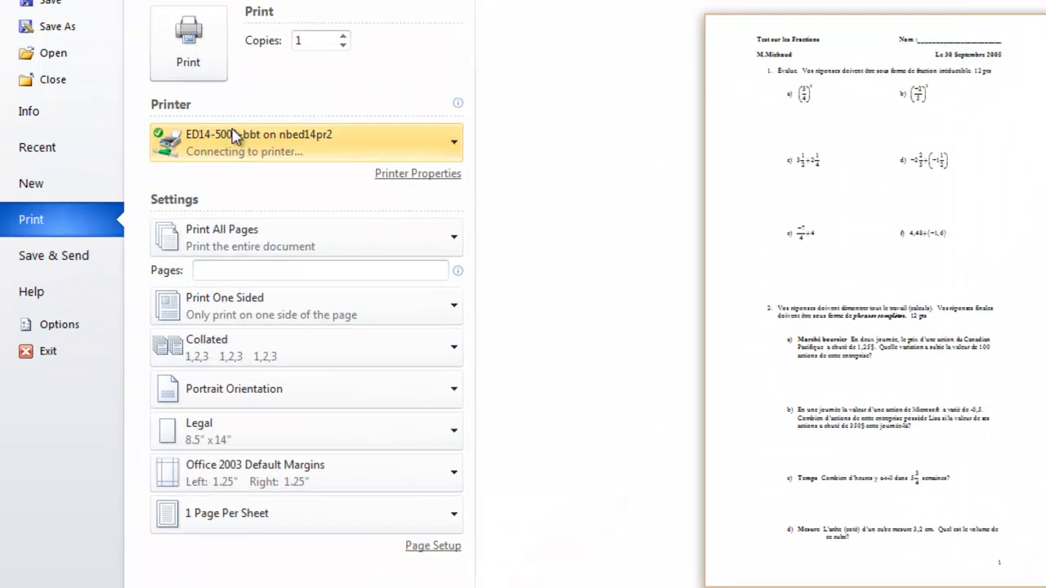
left_click(235, 137)
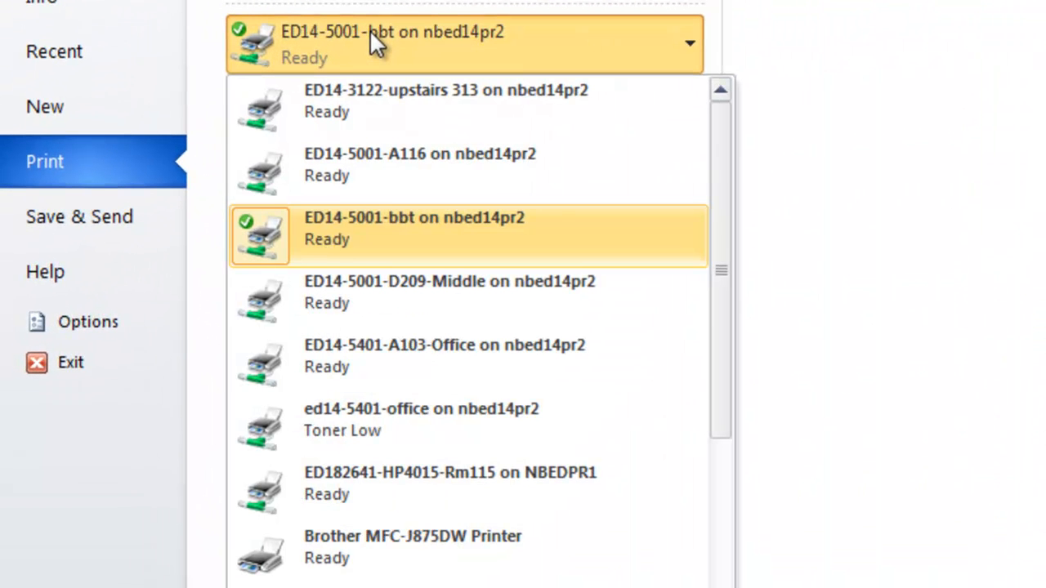
left_click_drag(728, 287, 739, 587)
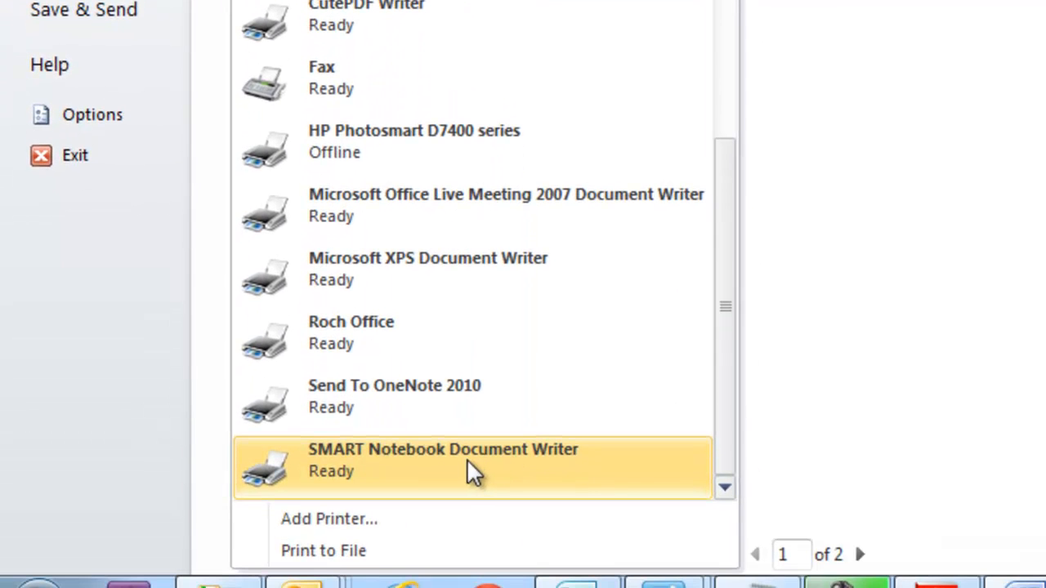
left_click(472, 472)
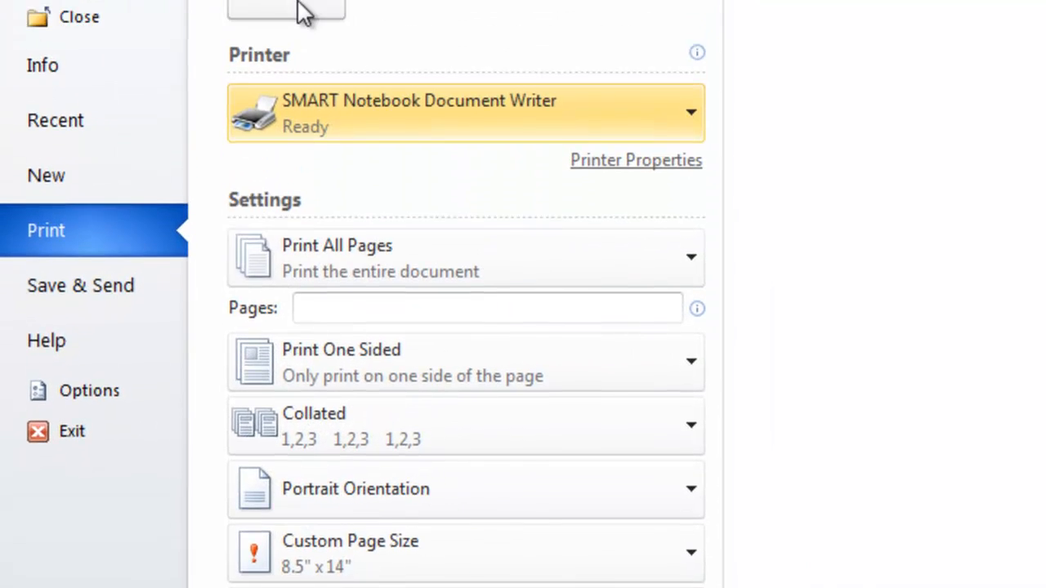
left_click(262, 9)
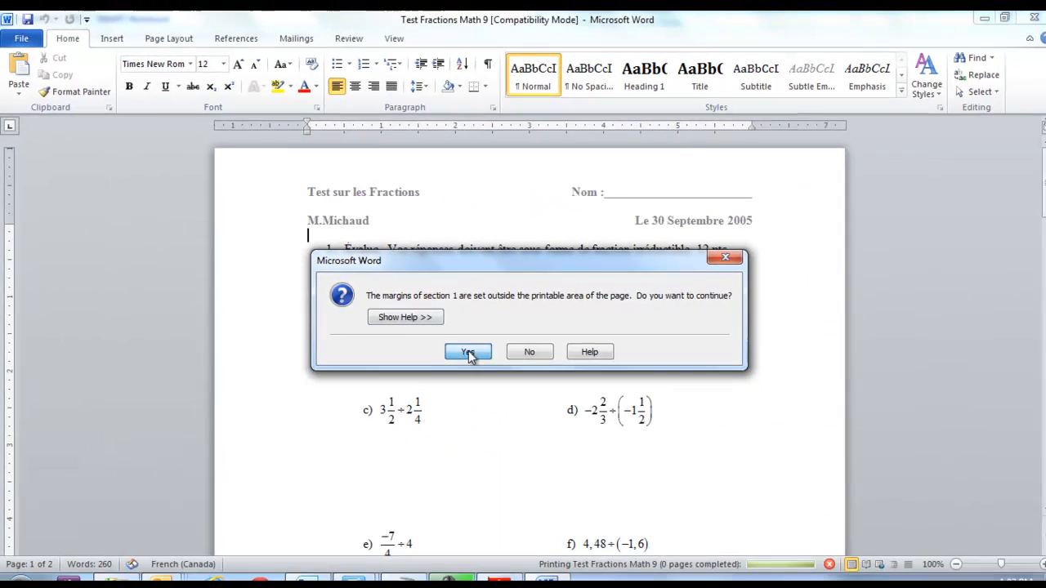
left_click(745, 496)
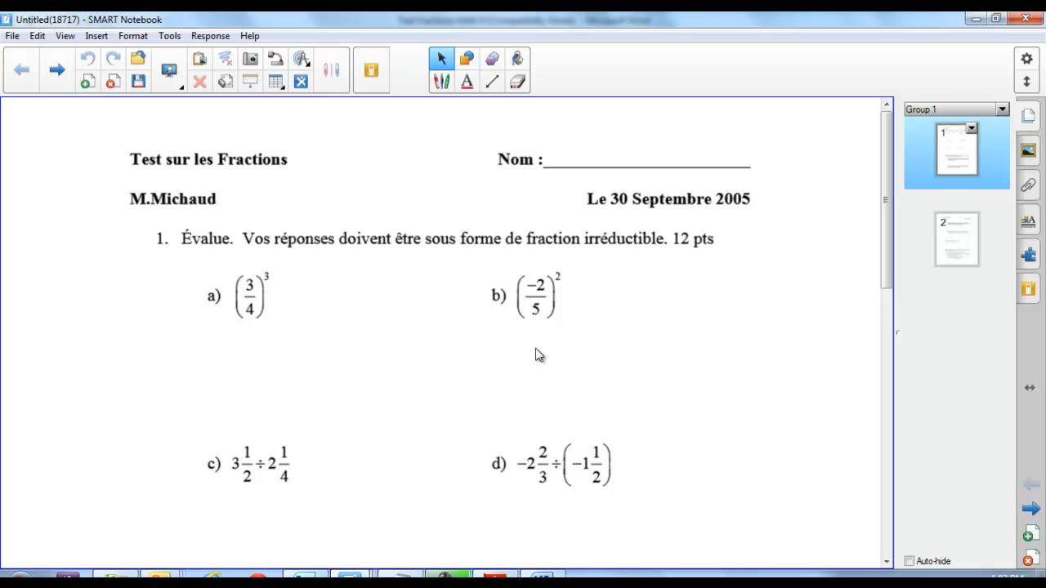
Examine both pages of the converted fractions test in SMART Notebook and minimize its window.
left_click(890, 392)
left_click_drag(886, 385, 886, 245)
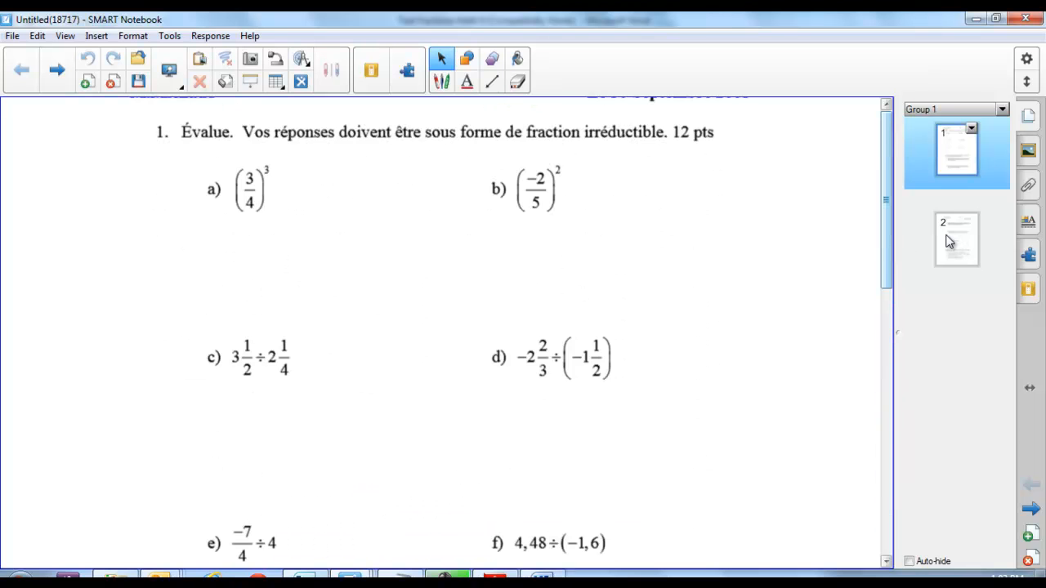
left_click(948, 241)
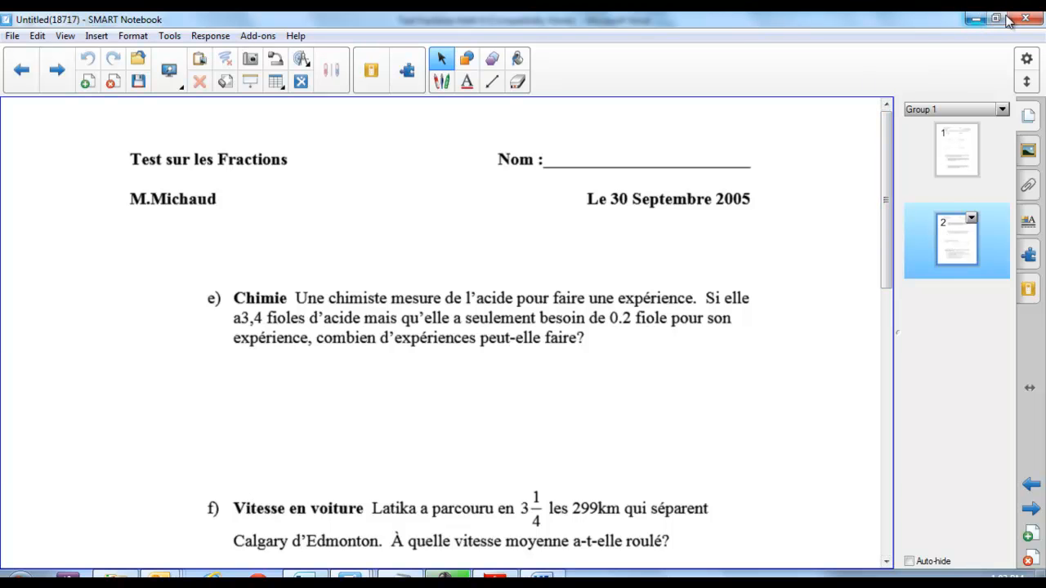
left_click(976, 18)
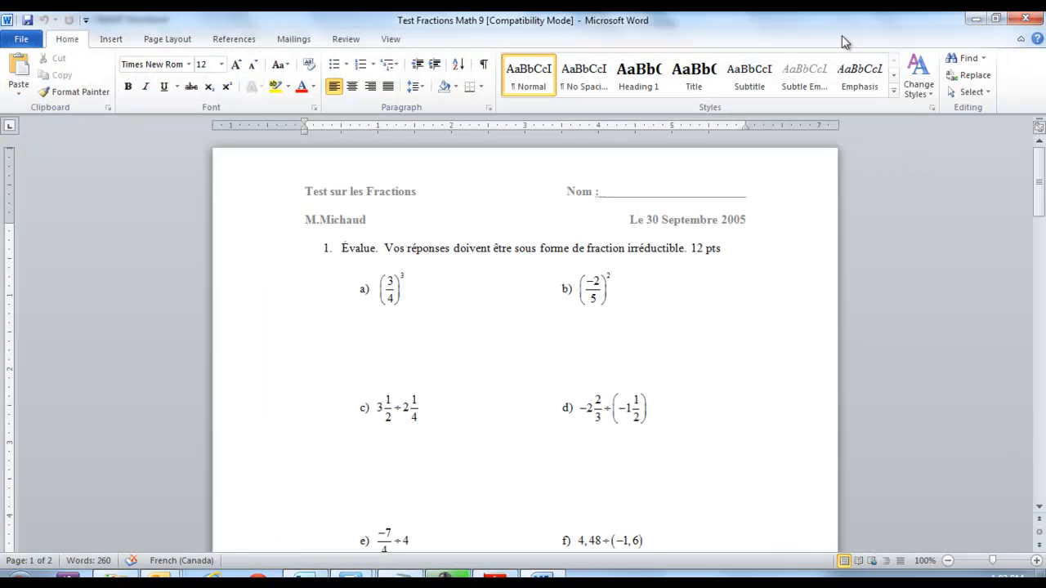
mouse_move(352, 578)
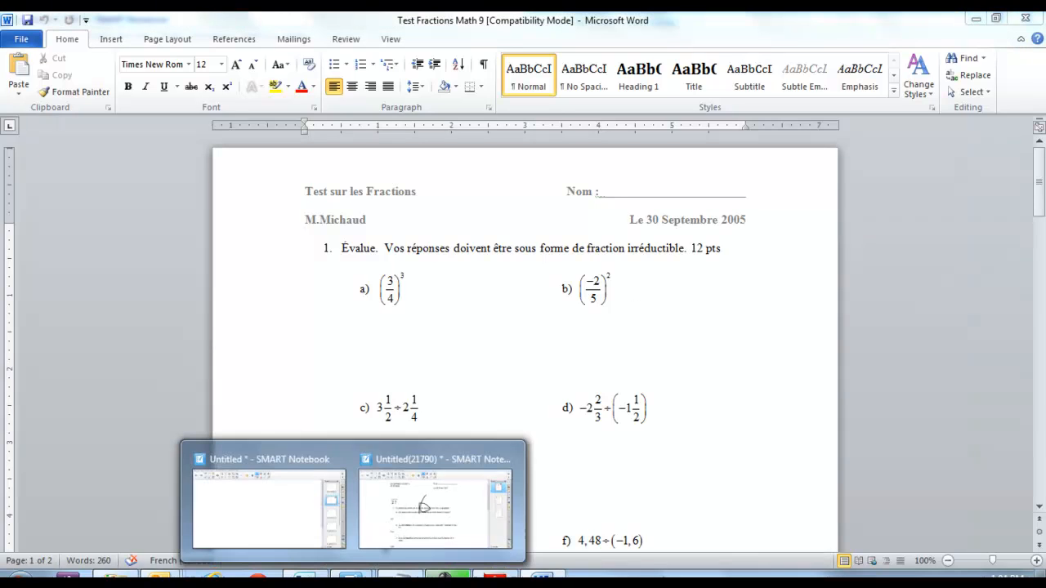
Switch to the Untitled SMART Notebook file and read the list of tips on page 1.
mouse_move(283, 513)
left_click(247, 523)
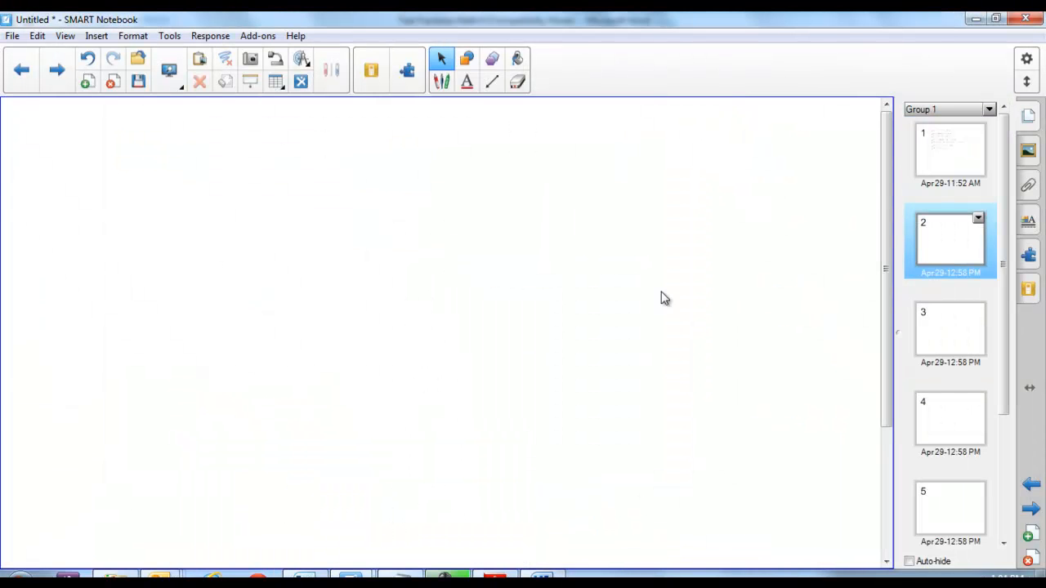
left_click(959, 159)
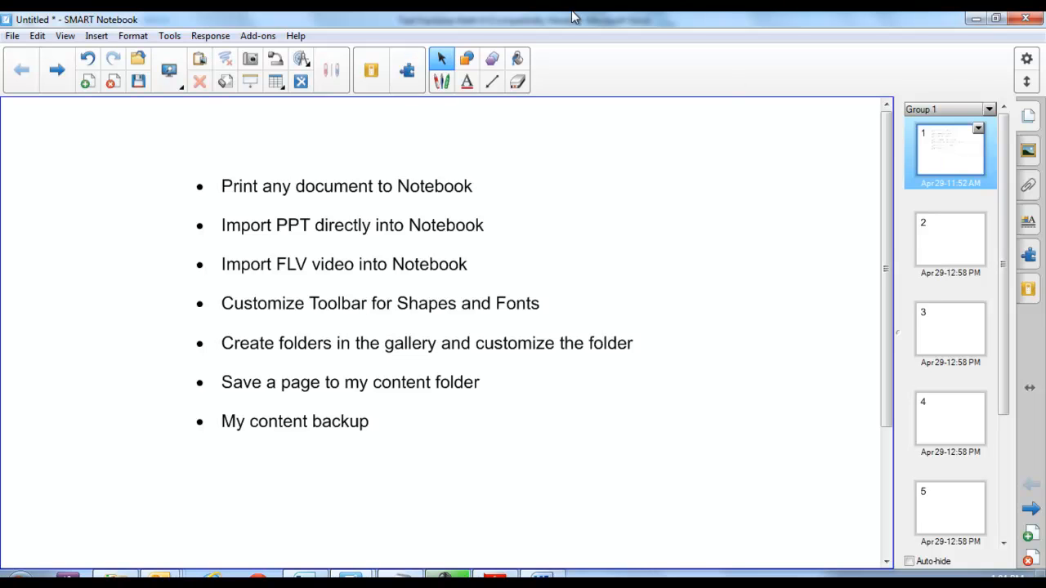
scroll(940, 168, "down", 2)
scroll(935, 163, "up", 2)
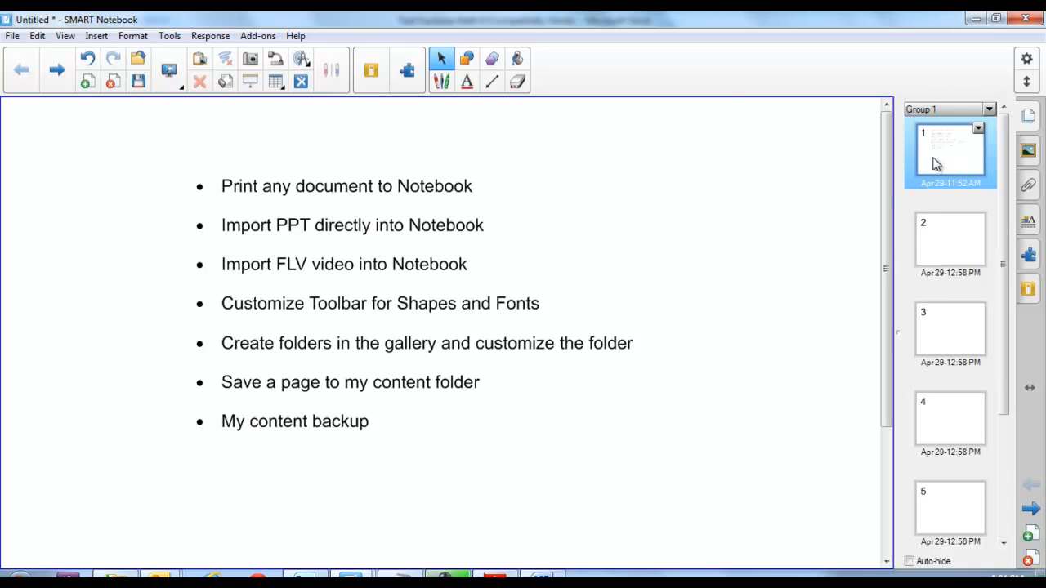
Import the Mean Median Mode PowerPoint from the desktop's Convert to Notebook folder, without saving the changes to Untitled.
left_click(943, 243)
left_click(13, 36)
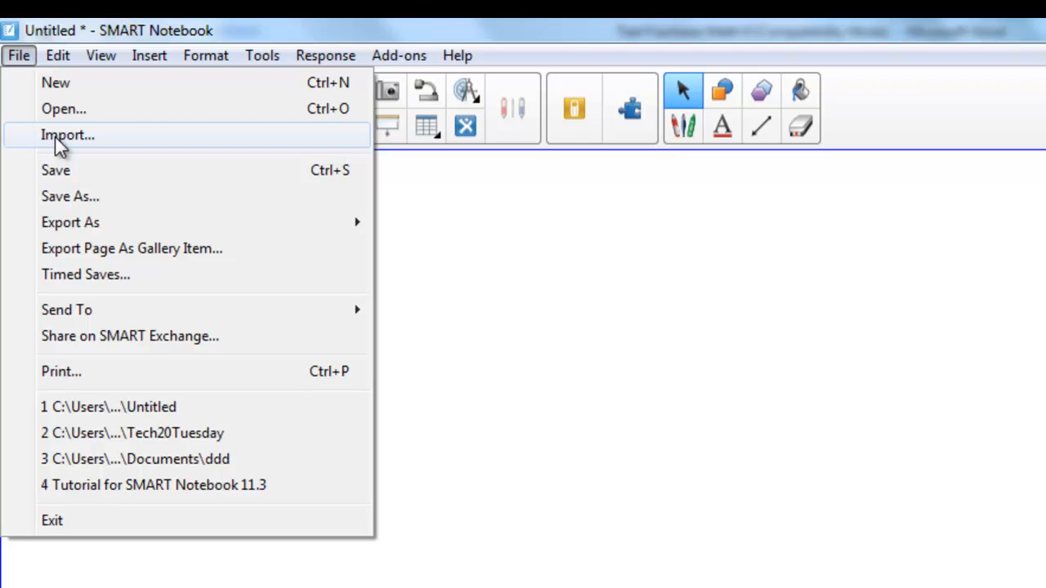
left_click(57, 136)
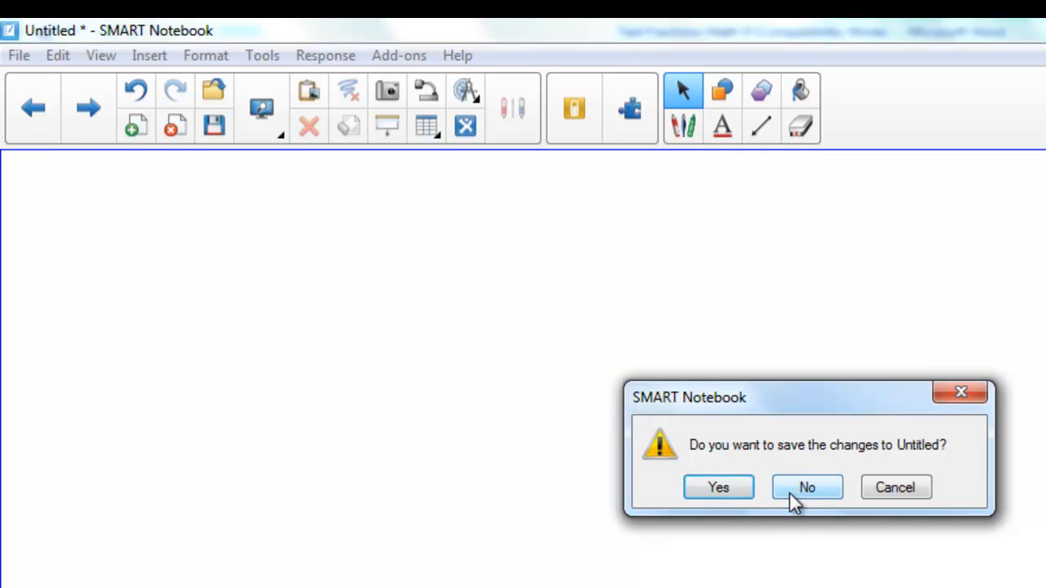
left_click(796, 490)
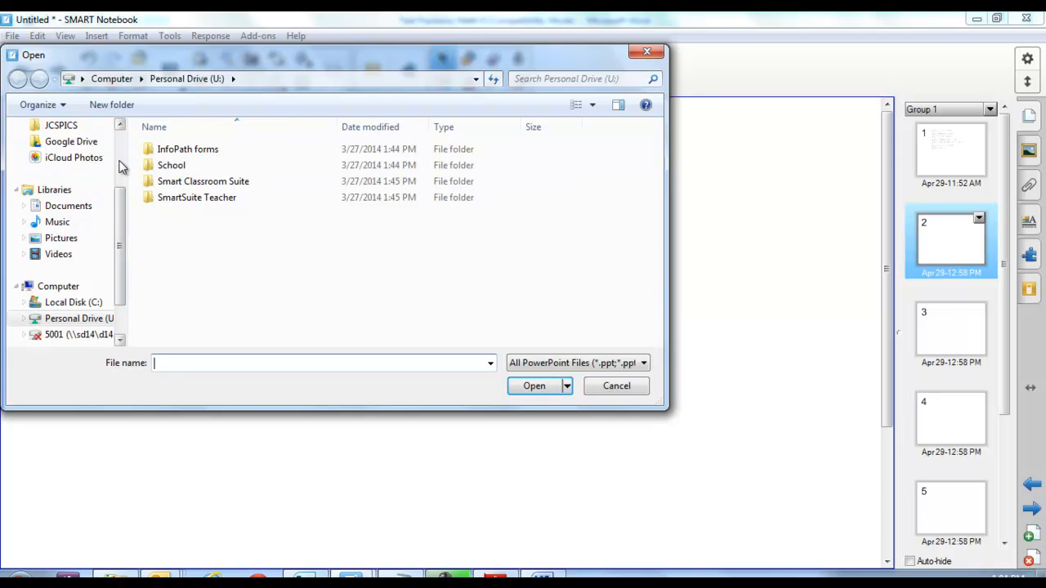
scroll(120, 166, "up", 2)
left_click(52, 154)
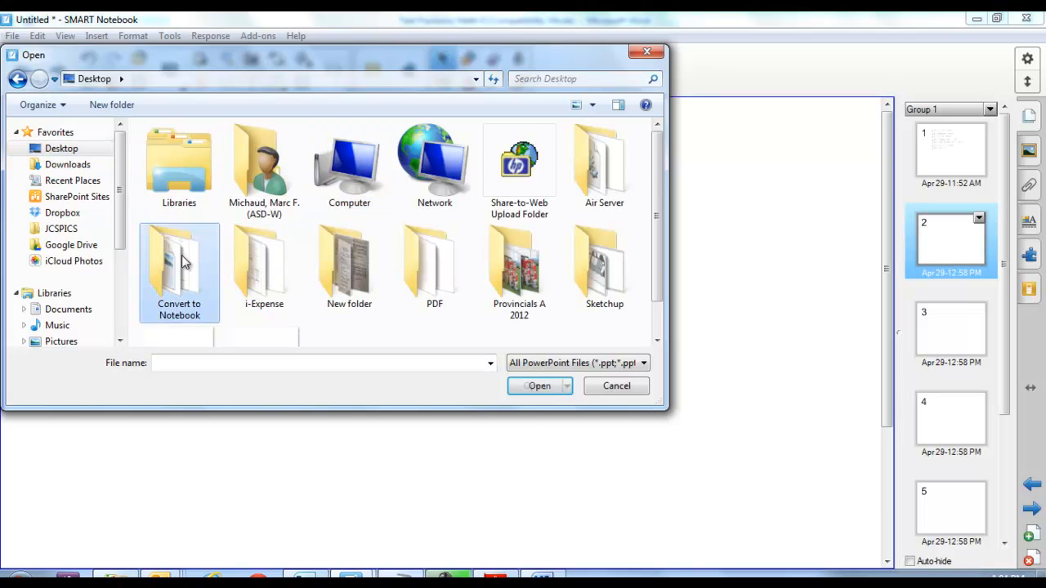
double_click(183, 259)
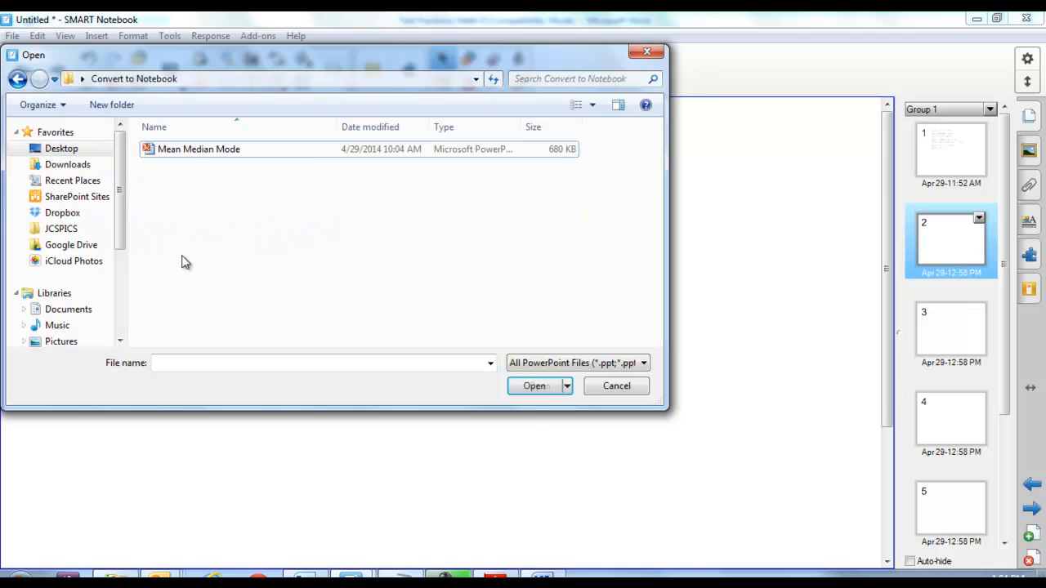
left_click(195, 155)
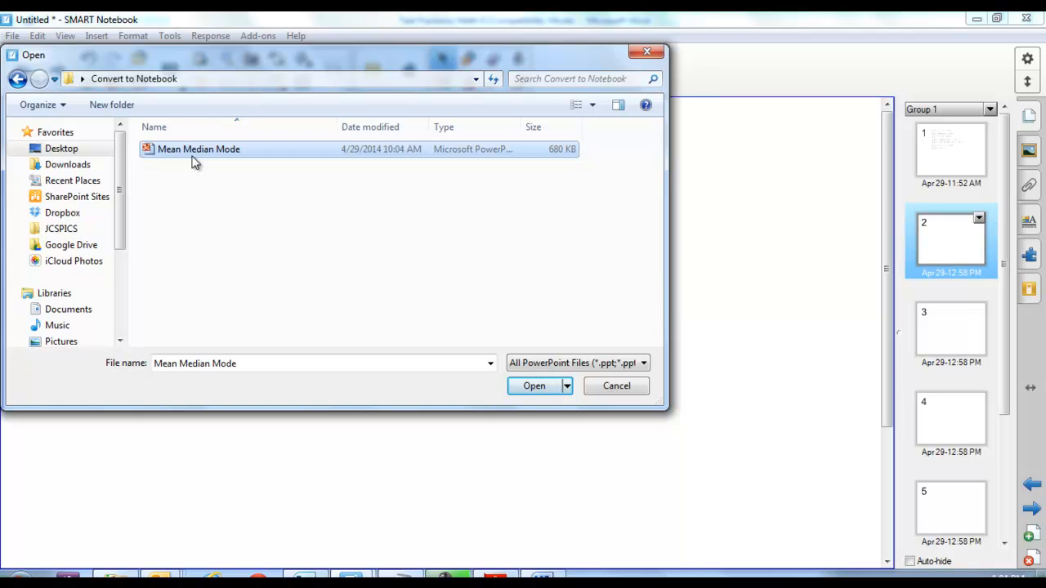
left_click(531, 386)
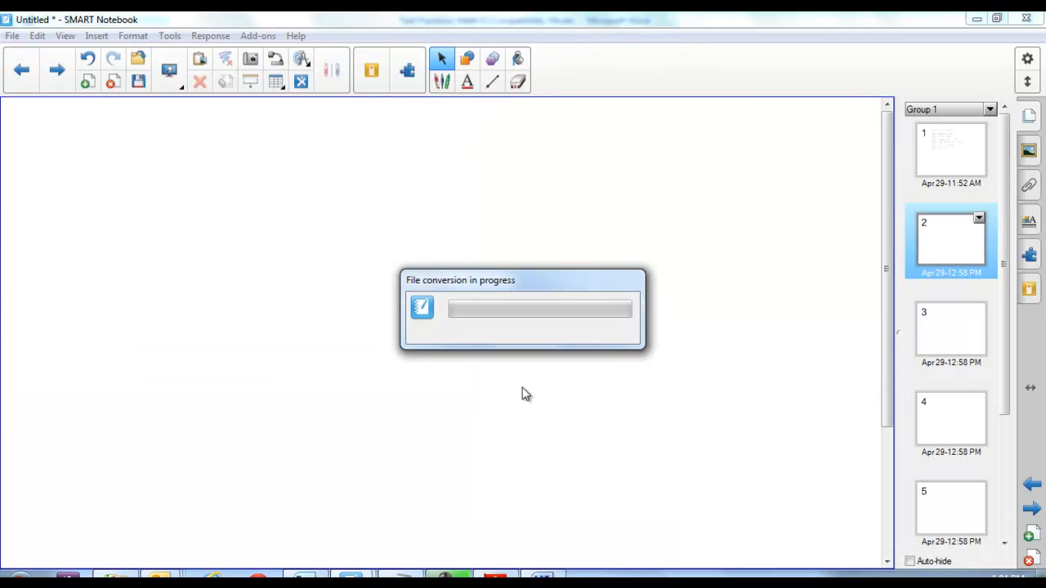
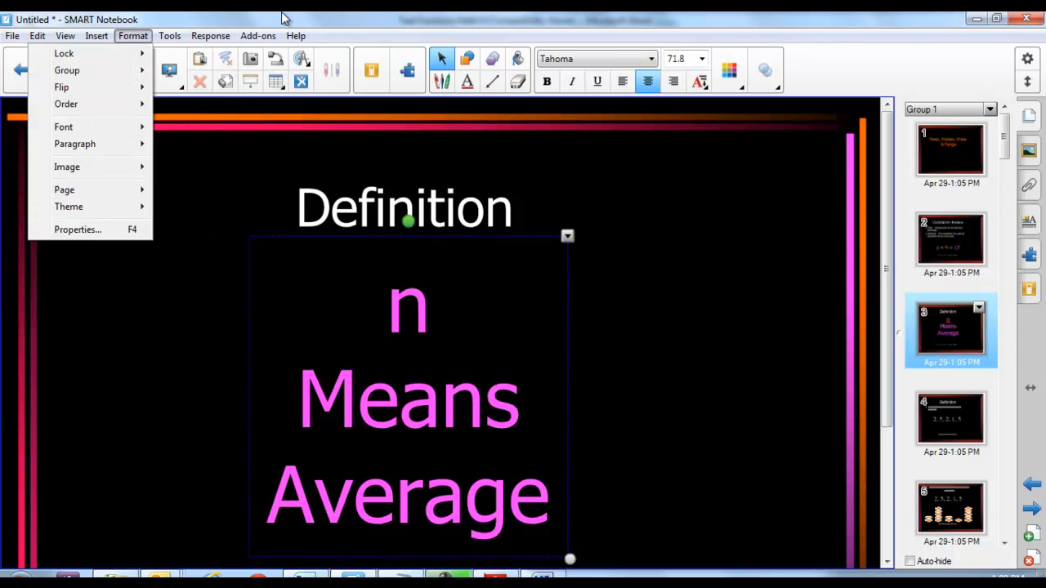
Add a blank page after page 3, insert the Beatrice Miller Titanium Flash video on it and pause its playback.
left_click(249, 16)
left_click(87, 83)
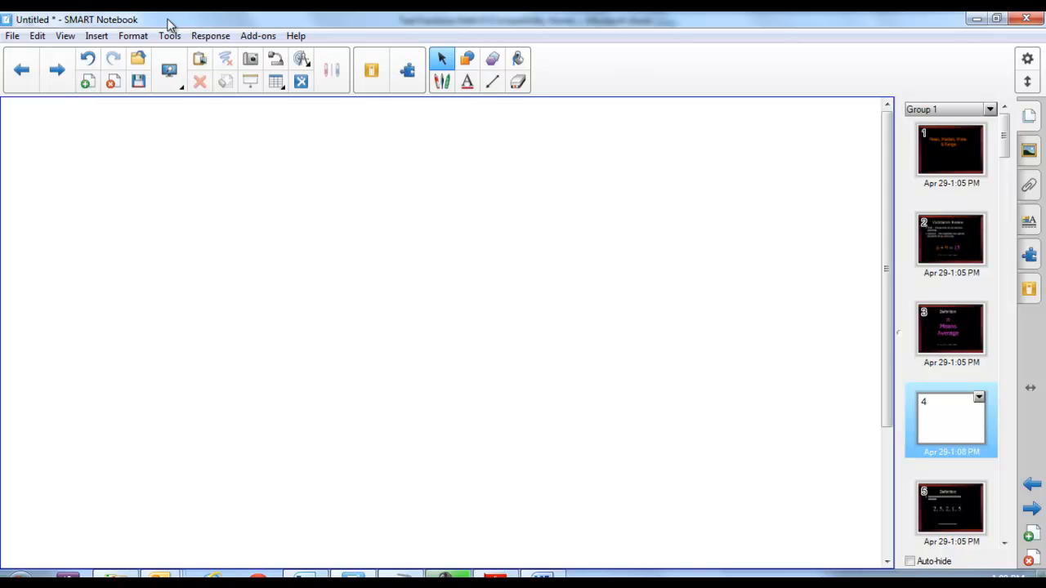
left_click(97, 36)
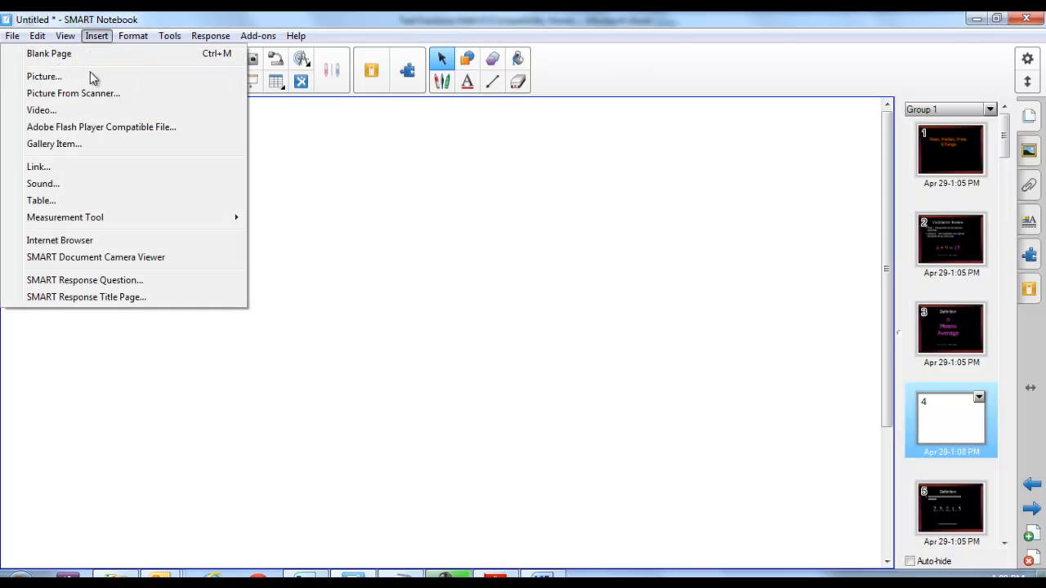
left_click(46, 111)
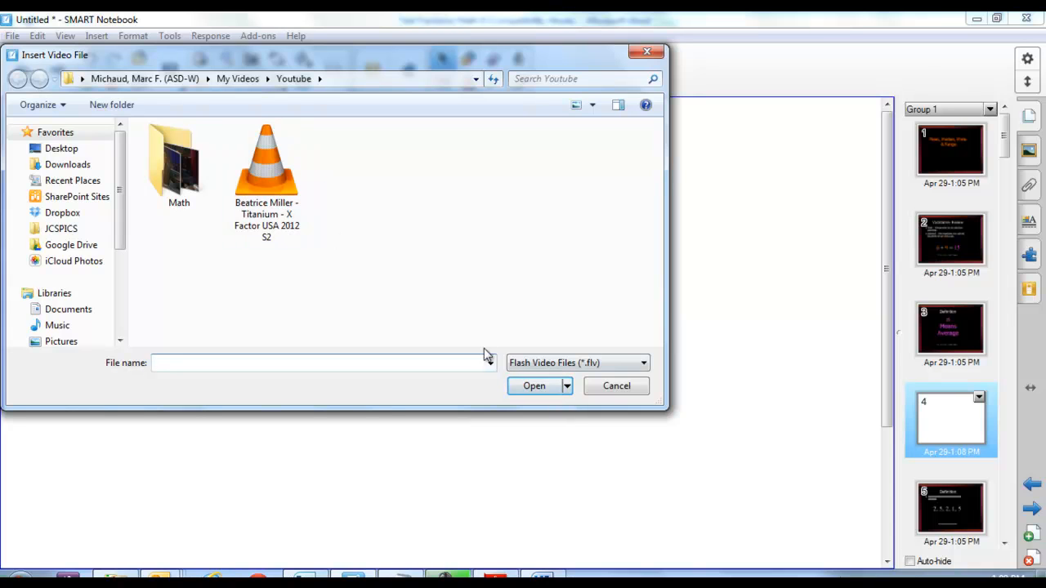
left_click(268, 175)
left_click(533, 386)
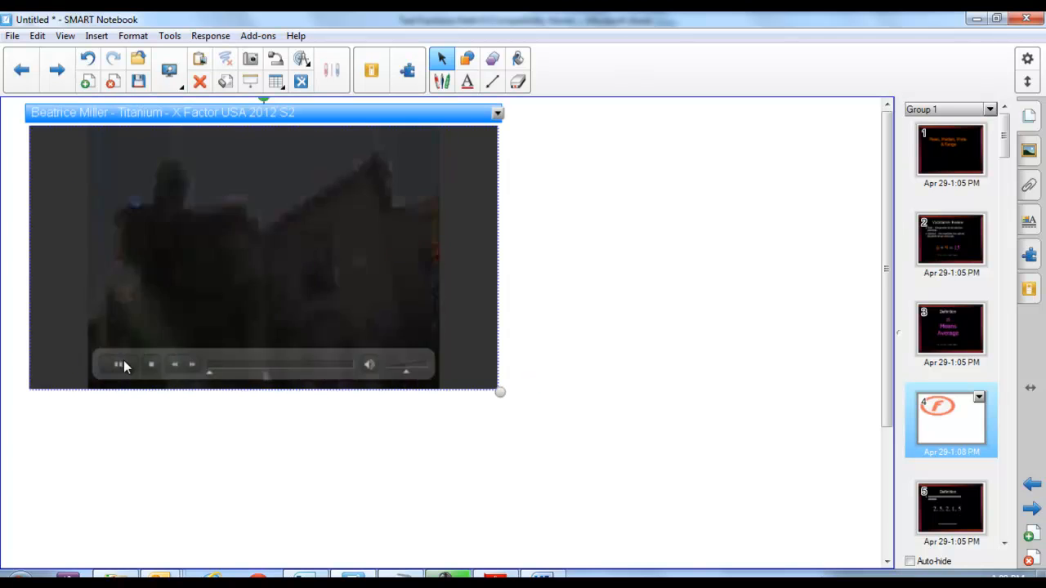
left_click(121, 366)
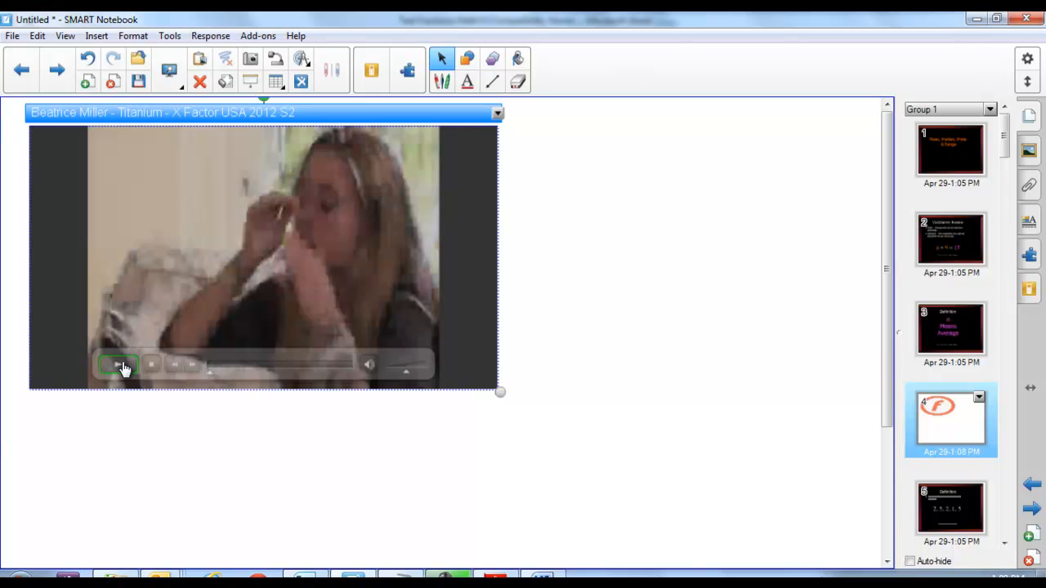
Add a new blank page and show the vertical and horizontal page center guides.
left_click(87, 84)
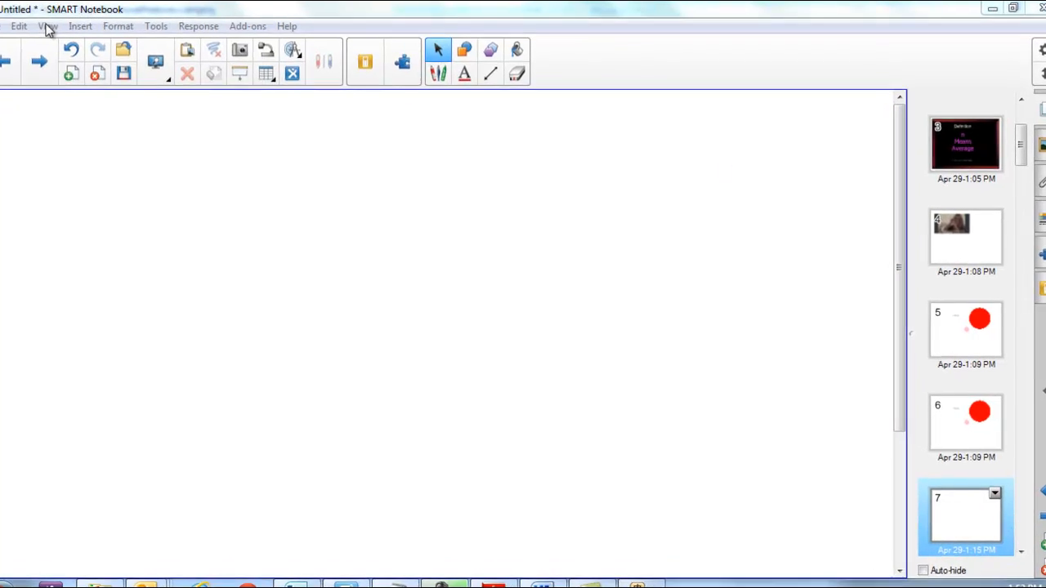
left_click(48, 28)
mouse_move(69, 285)
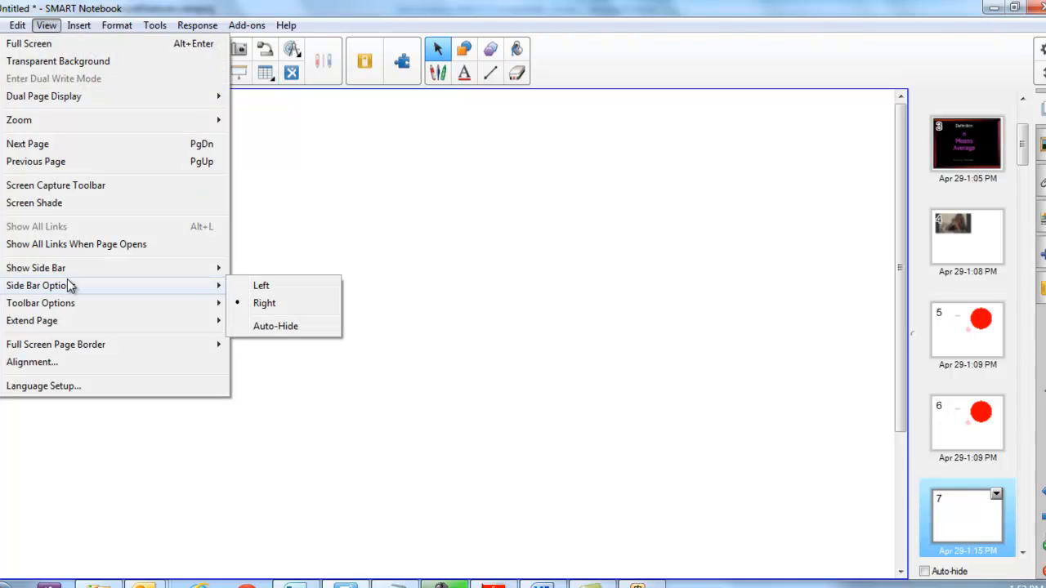
left_click(62, 362)
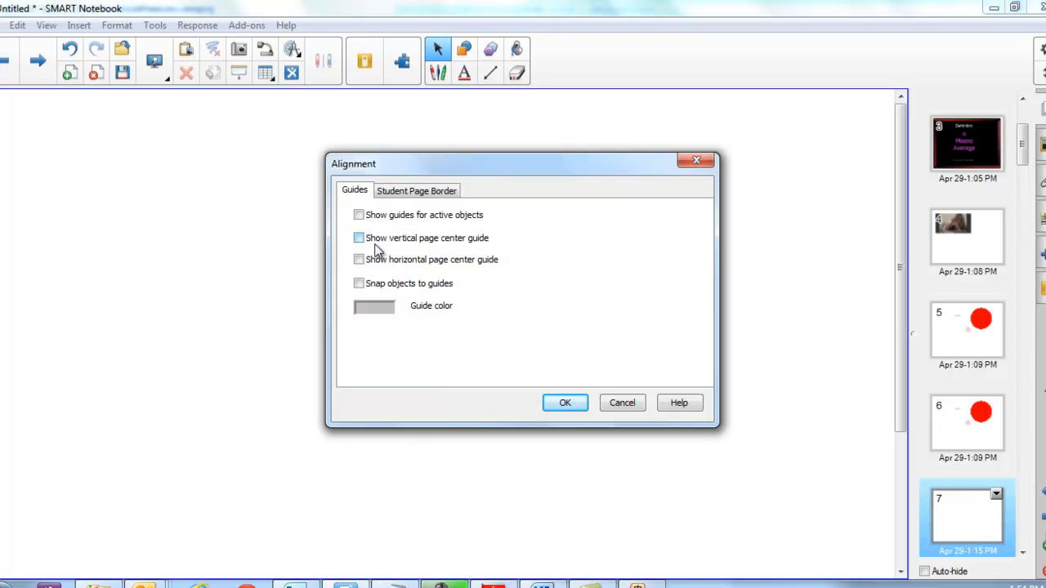
left_click(359, 238)
left_click(358, 259)
left_click(567, 403)
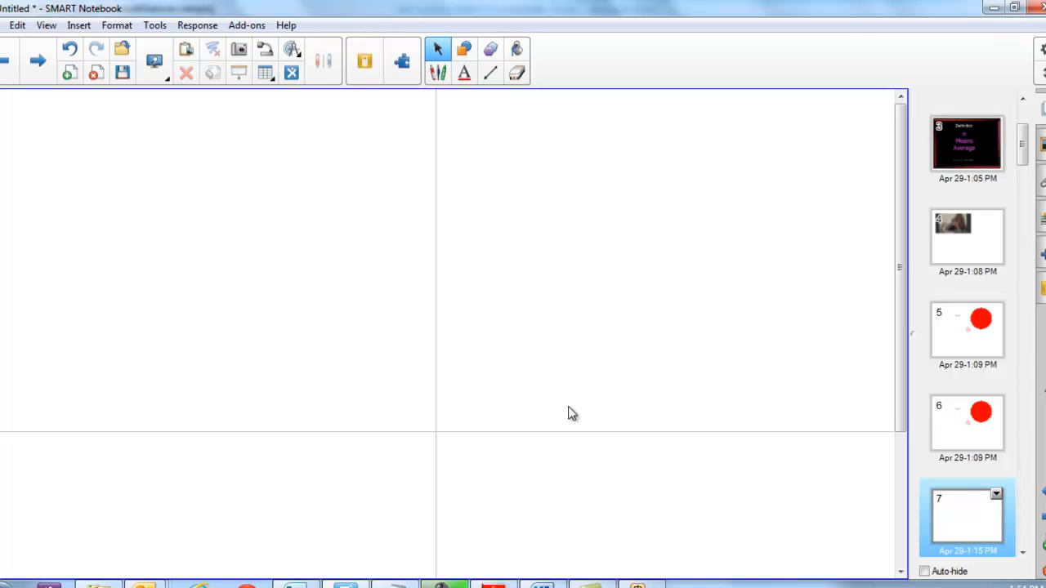
Place the blue circle from the gallery's My Content Shapes folder where the two page center guides cross.
left_click(1041, 143)
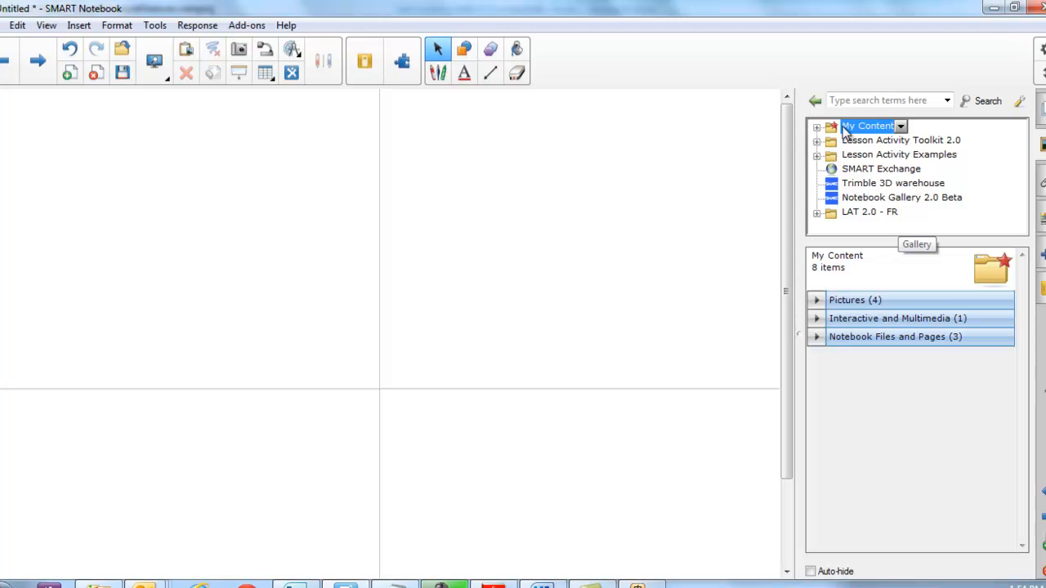
left_click(817, 128)
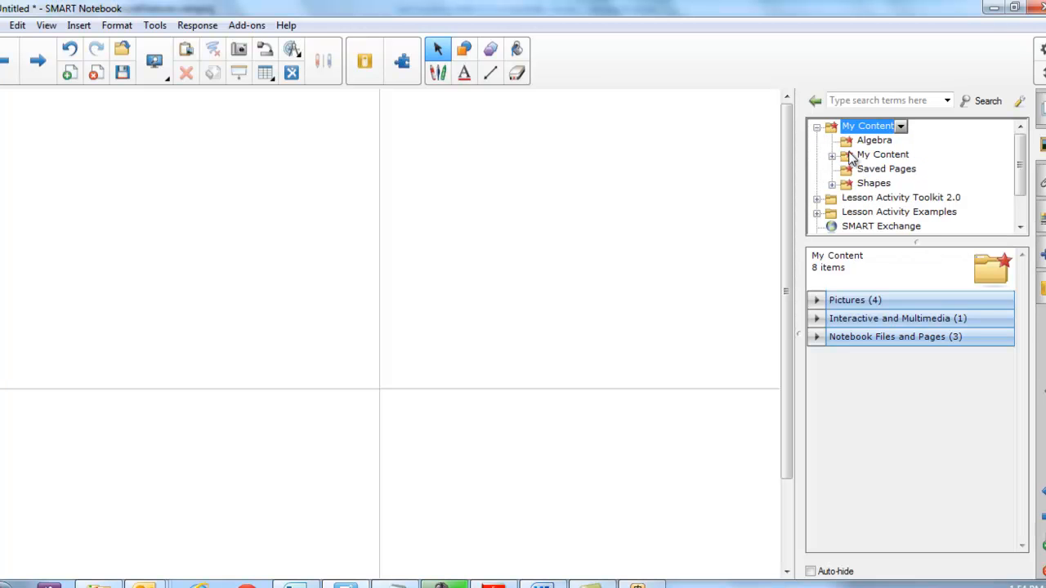
left_click(848, 170)
left_click(850, 184)
left_click_drag(860, 349, 374, 395)
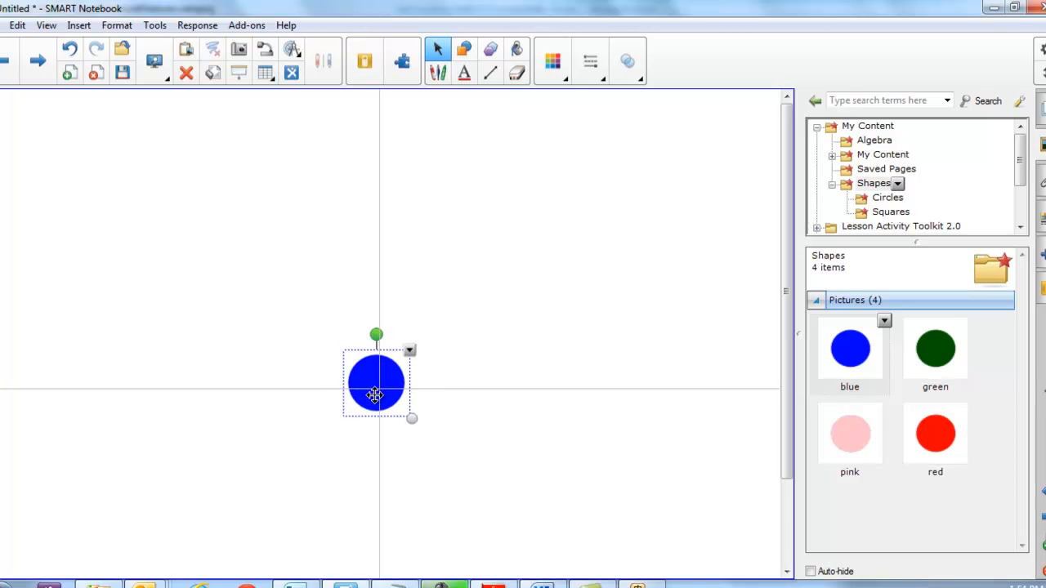
Check the blue circle's position against the center guides in full screen and return to the normal view.
left_click(165, 79)
left_click(82, 125)
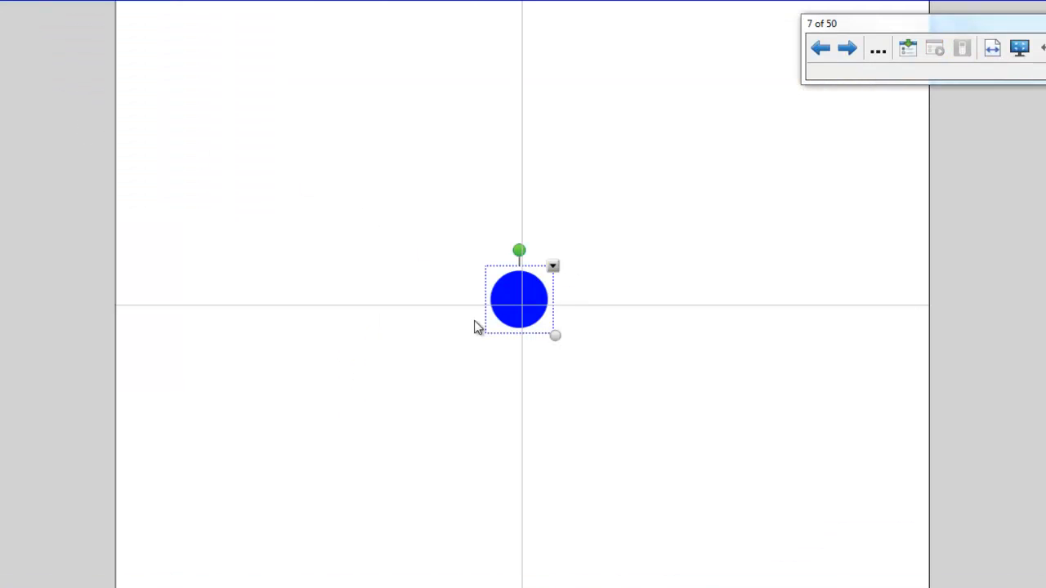
left_click(1019, 49)
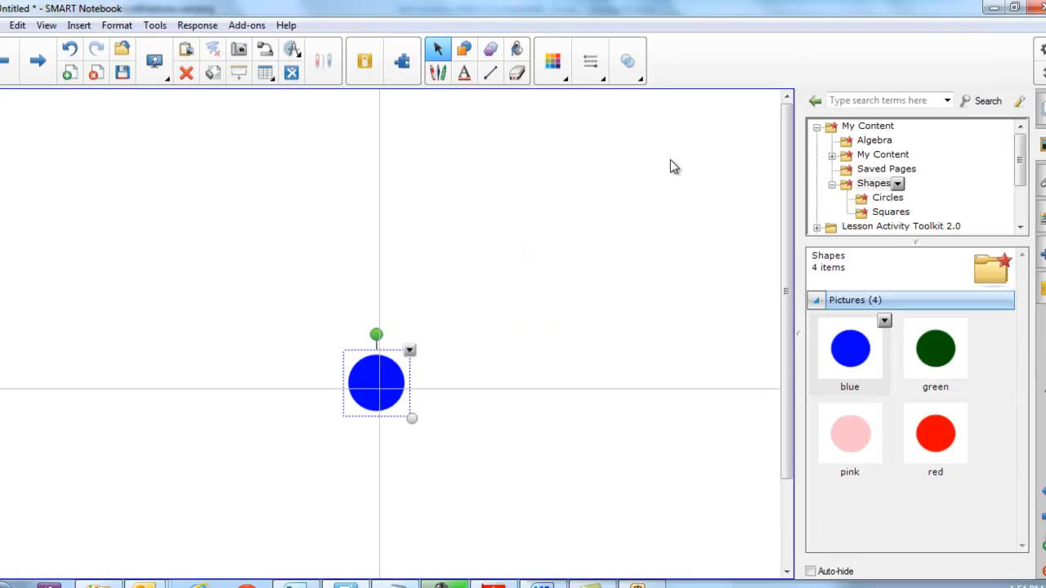
Add two more blue circles and one pink circle from the Shapes folder to the right half of the page.
left_click_drag(800, 459, 767, 390)
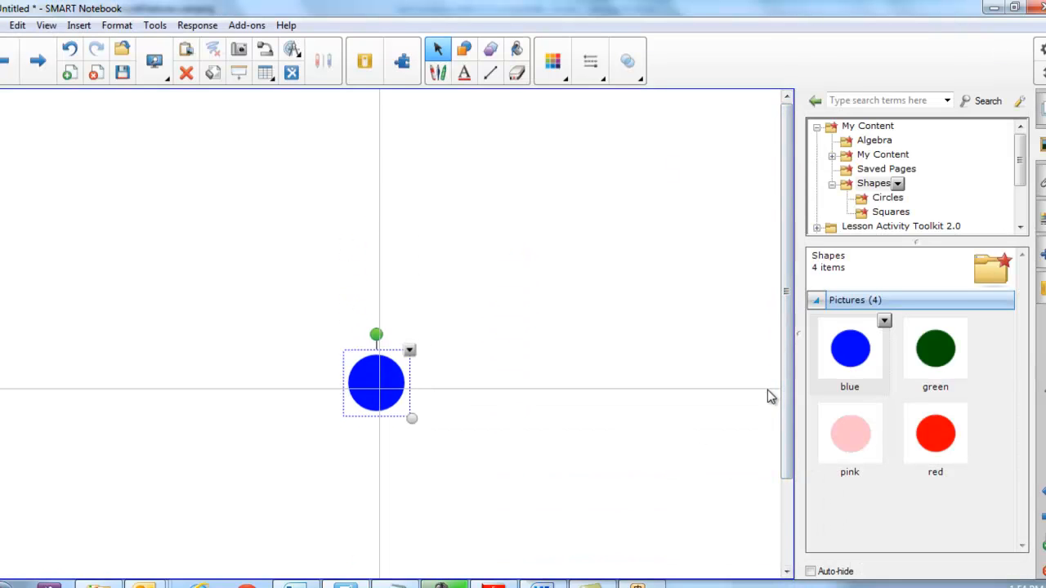
left_click_drag(853, 352, 646, 323)
left_click_drag(832, 374, 608, 412)
left_click_drag(850, 433, 653, 449)
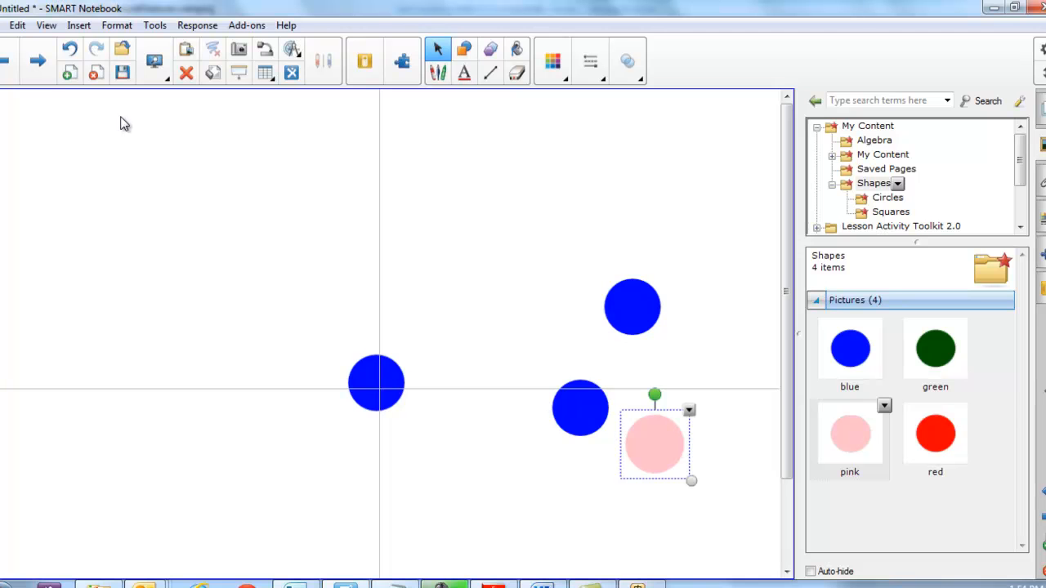
Show guides for active objects and move two blue circles roughly level with the upper-right blue circle.
left_click(45, 25)
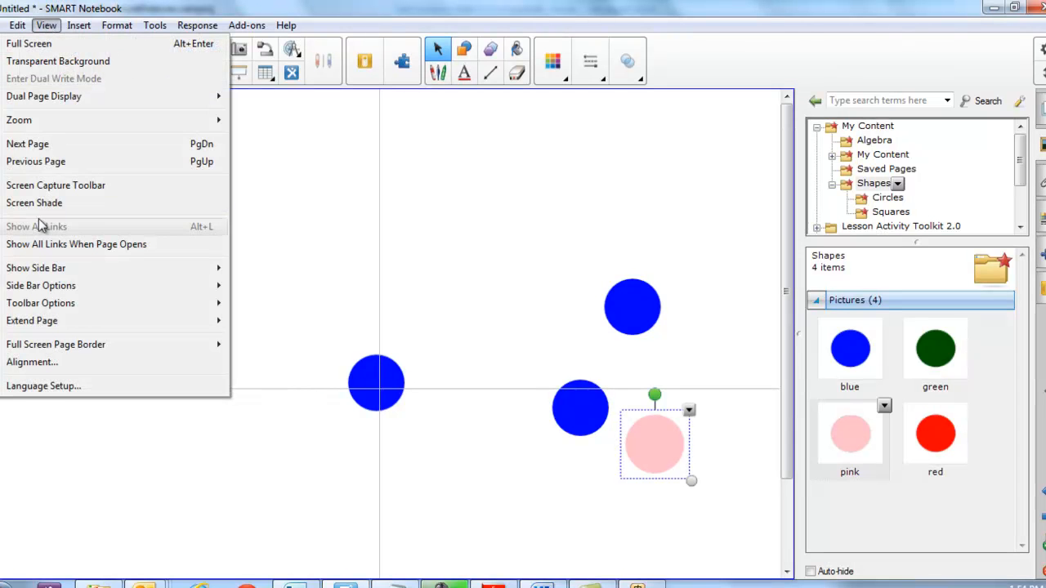
left_click(40, 361)
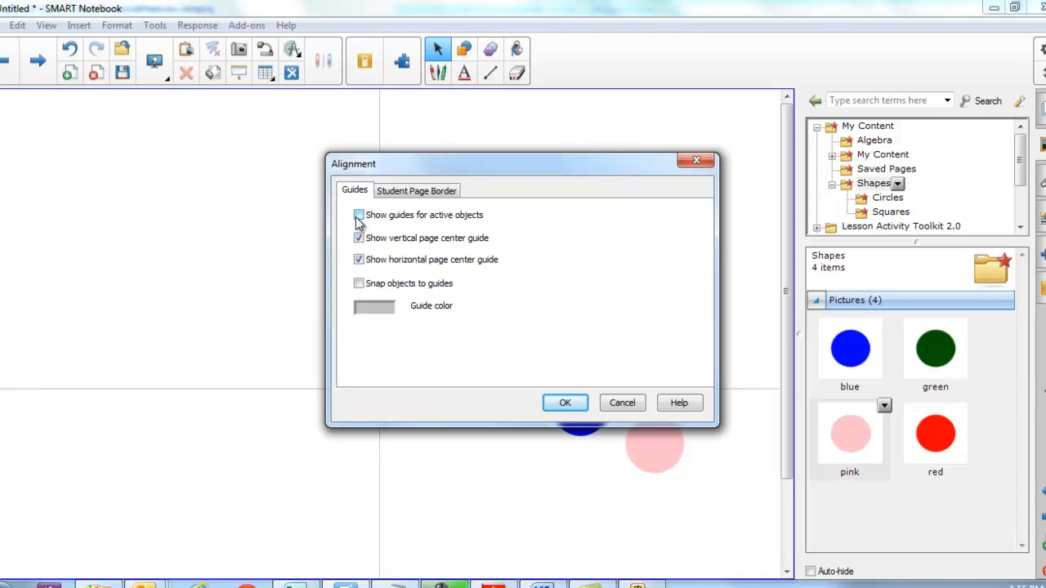
left_click(568, 401)
left_click_drag(378, 380, 204, 309)
left_click_drag(568, 406, 421, 316)
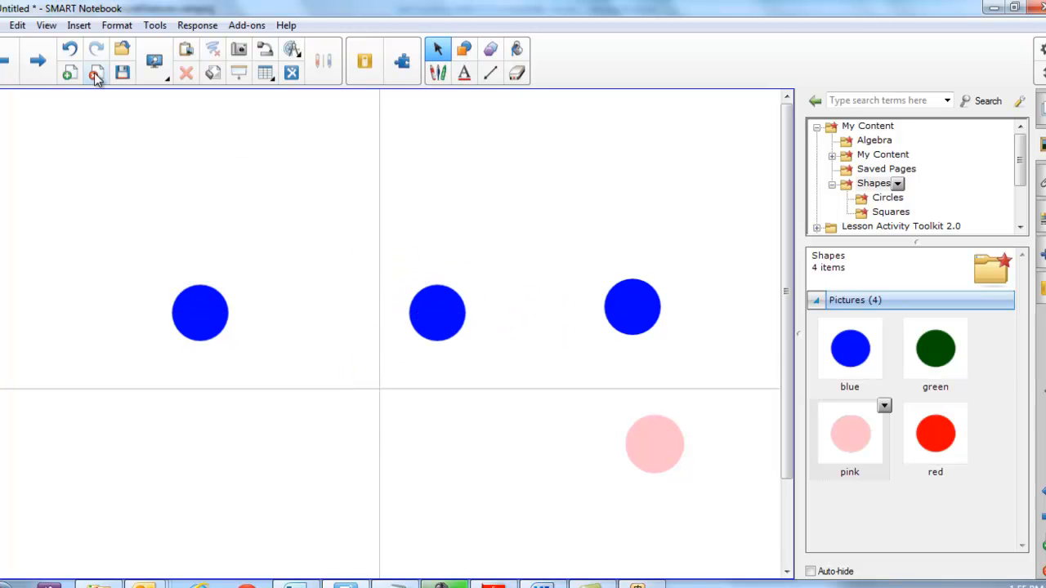
Set the alignment guide color to red.
left_click(46, 25)
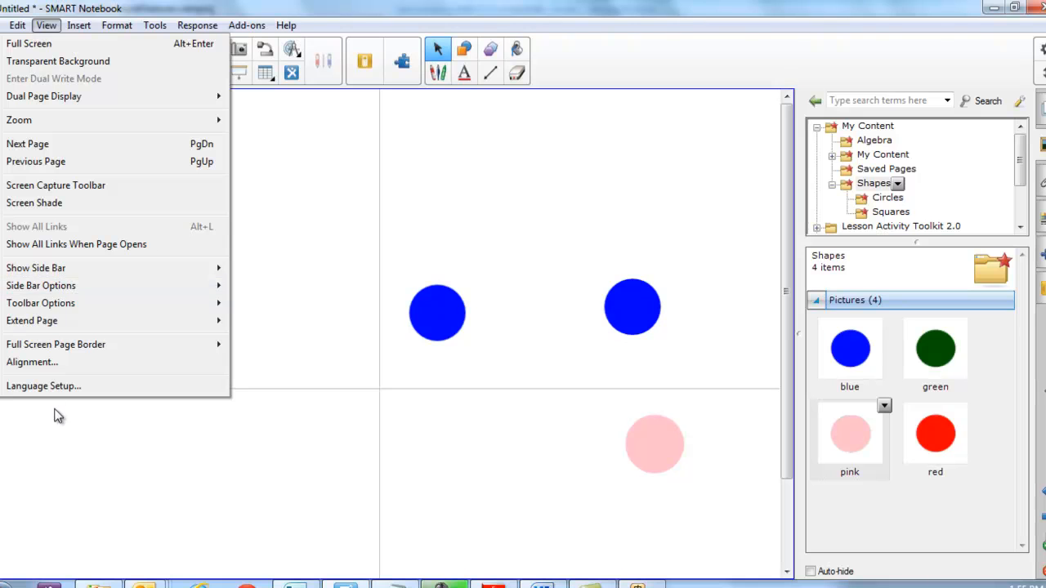
left_click(39, 362)
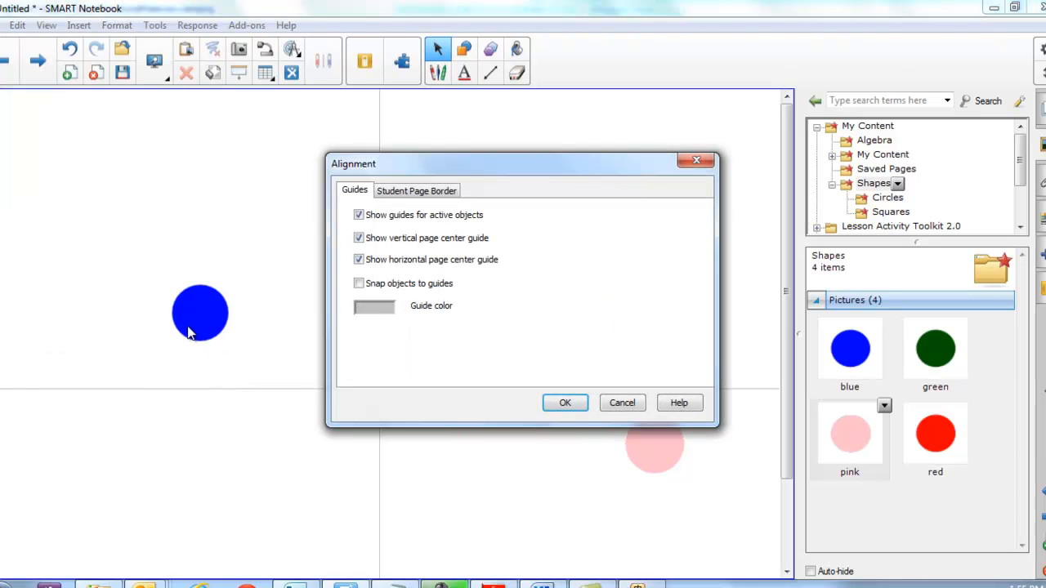
left_click(374, 307)
left_click(366, 356)
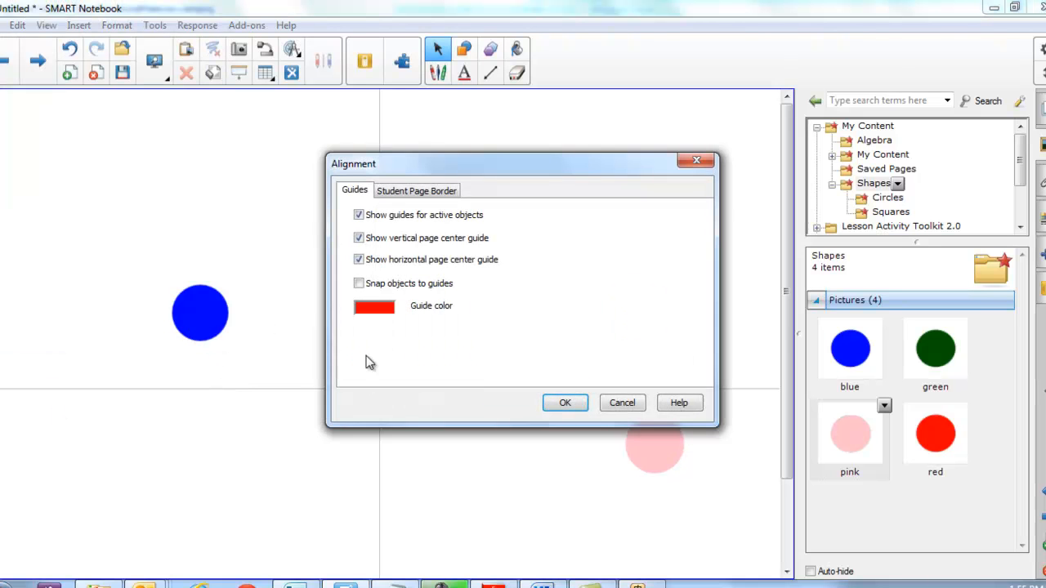
left_click(583, 411)
Move the middle blue circle to the page's upper left and center the leftmost one directly below the pink circle using the guides.
left_click_drag(408, 334, 302, 319)
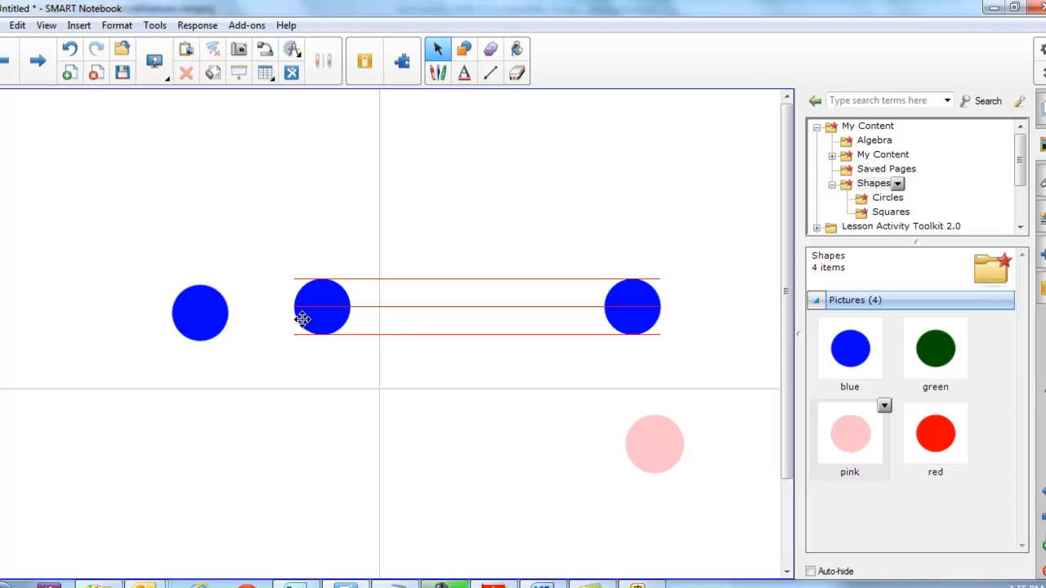
left_click_drag(302, 319, 196, 203)
left_click_drag(197, 313, 659, 521)
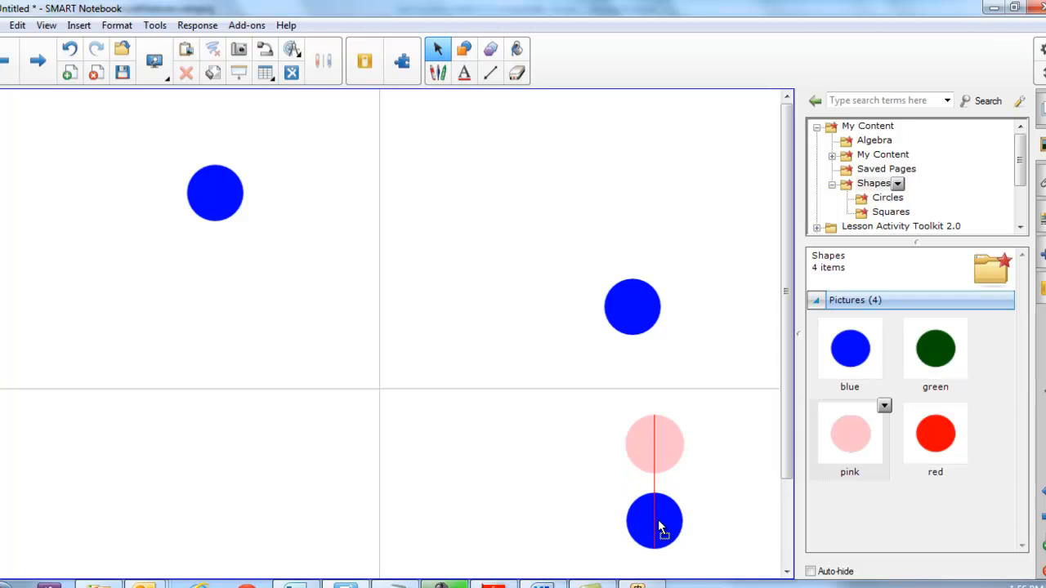
Turn on snapping of objects to the guides in the alignment settings.
left_click_drag(658, 522, 658, 522)
left_click(50, 25)
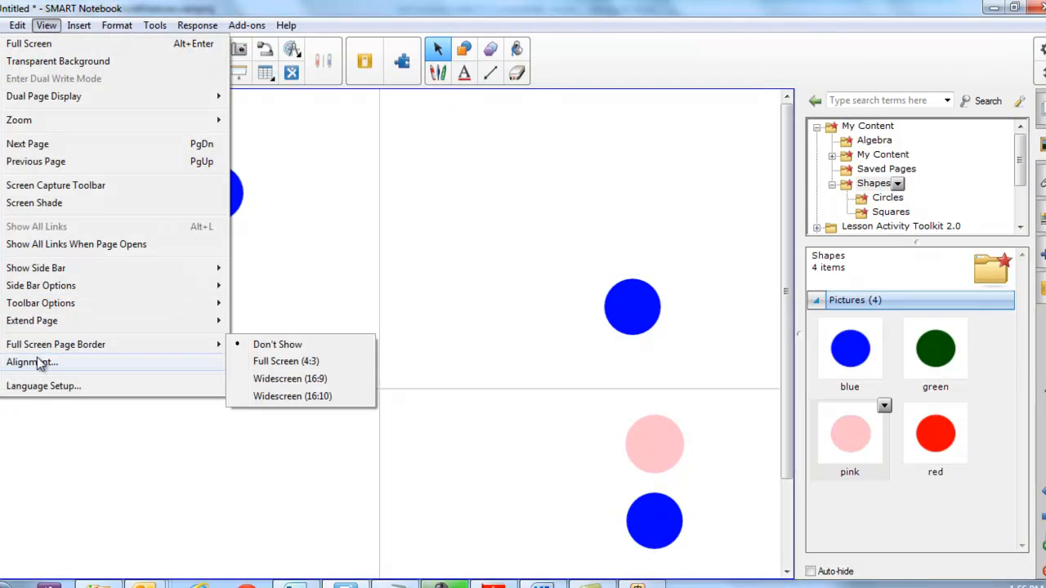
left_click(32, 362)
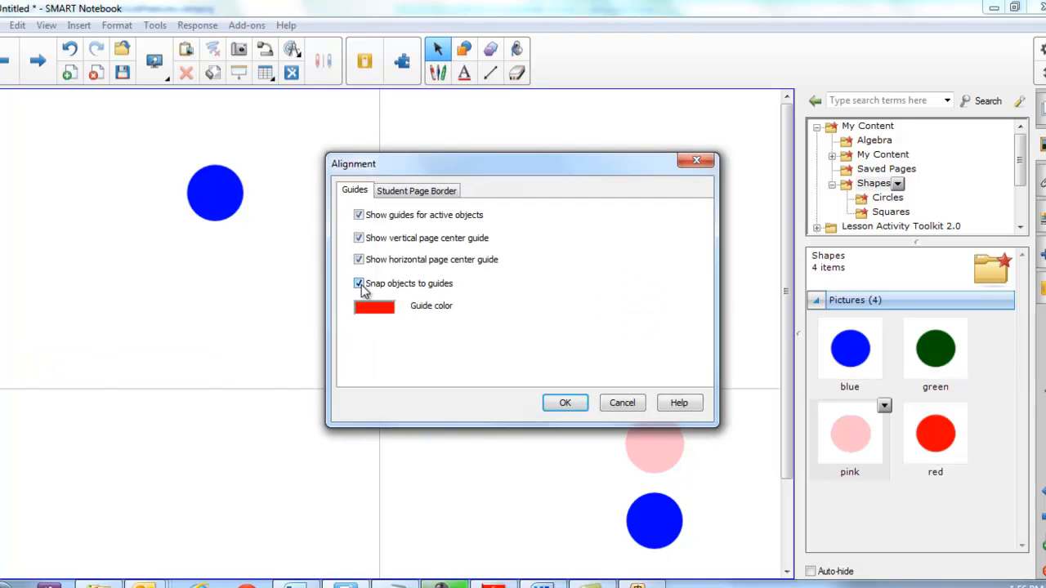
left_click(564, 417)
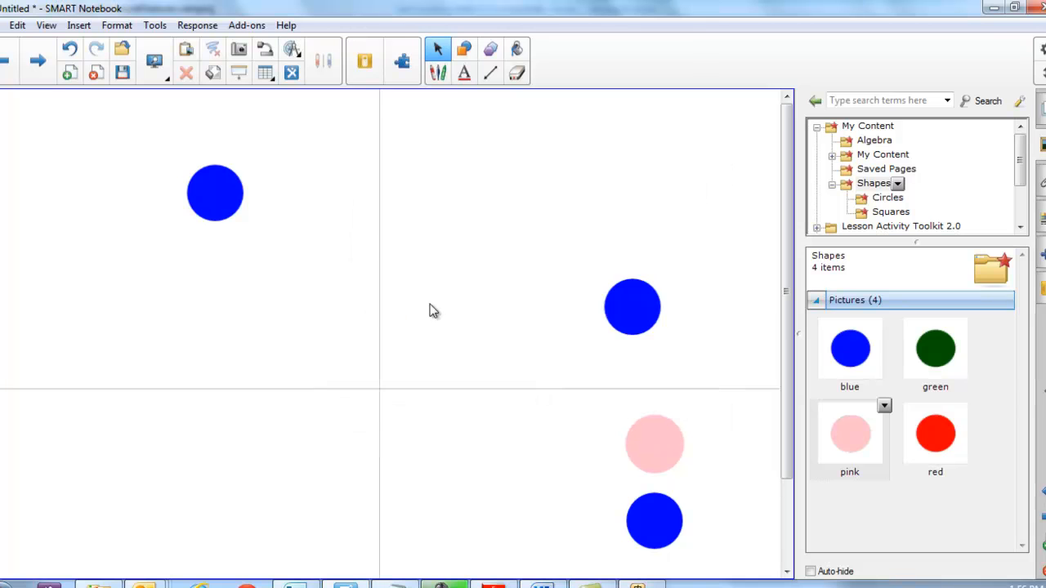
Move the pink circle and the two blue circles from the page's right half to the upper-left area beside the other blue circle.
left_click_drag(623, 305, 254, 183)
left_click_drag(617, 419, 294, 170)
left_click_drag(651, 512, 82, 219)
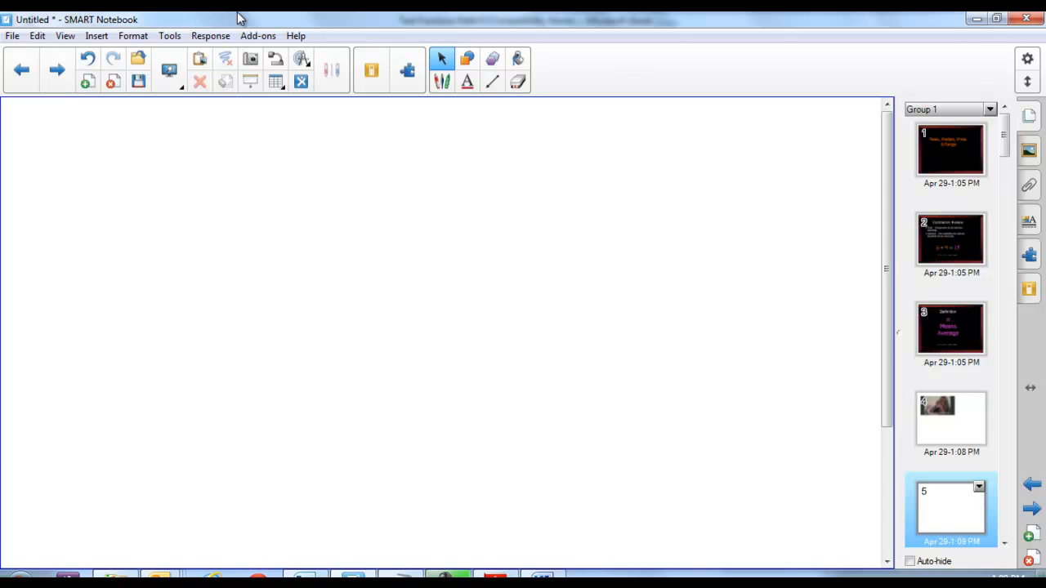
Select the pink Comic Sans MS text preset for customizing and change its text color to black.
left_click(467, 85)
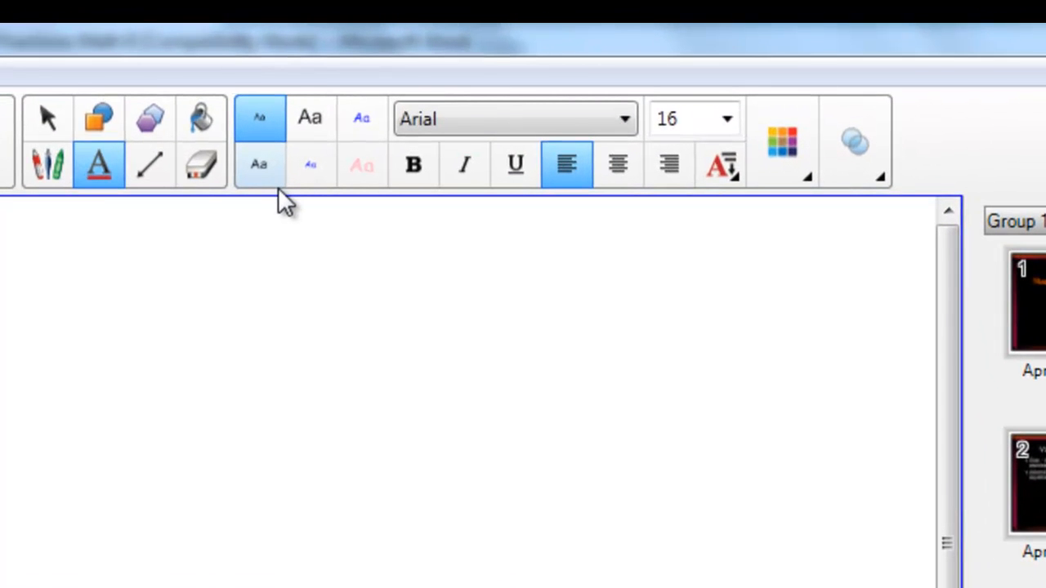
left_click(359, 169)
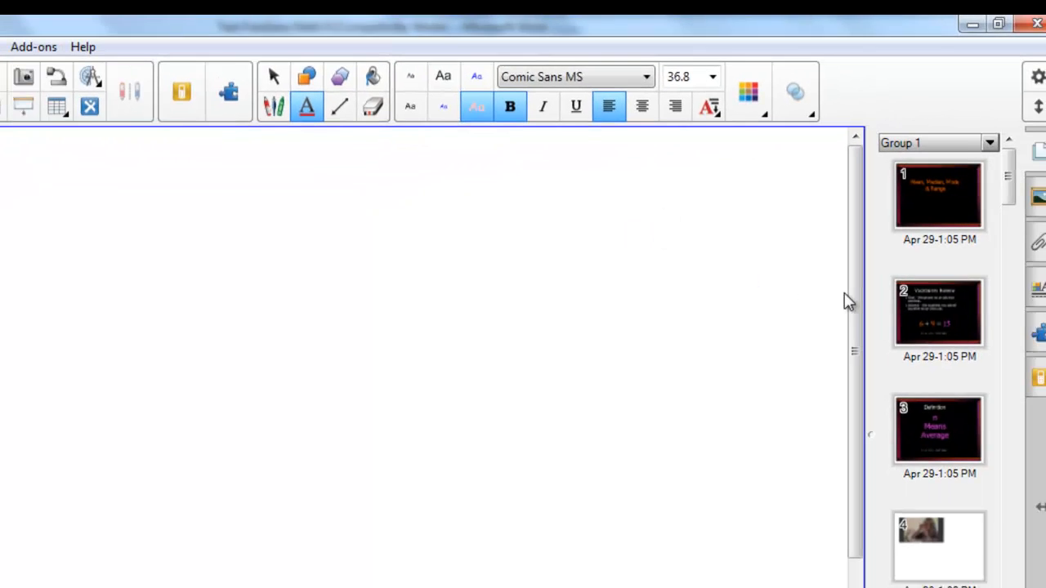
left_click(1034, 278)
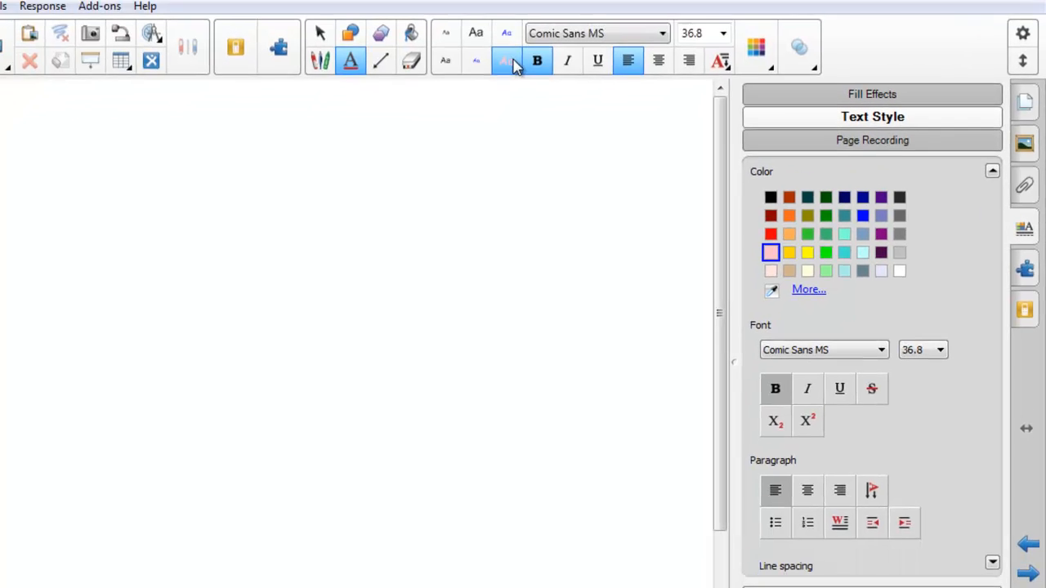
left_click(780, 205)
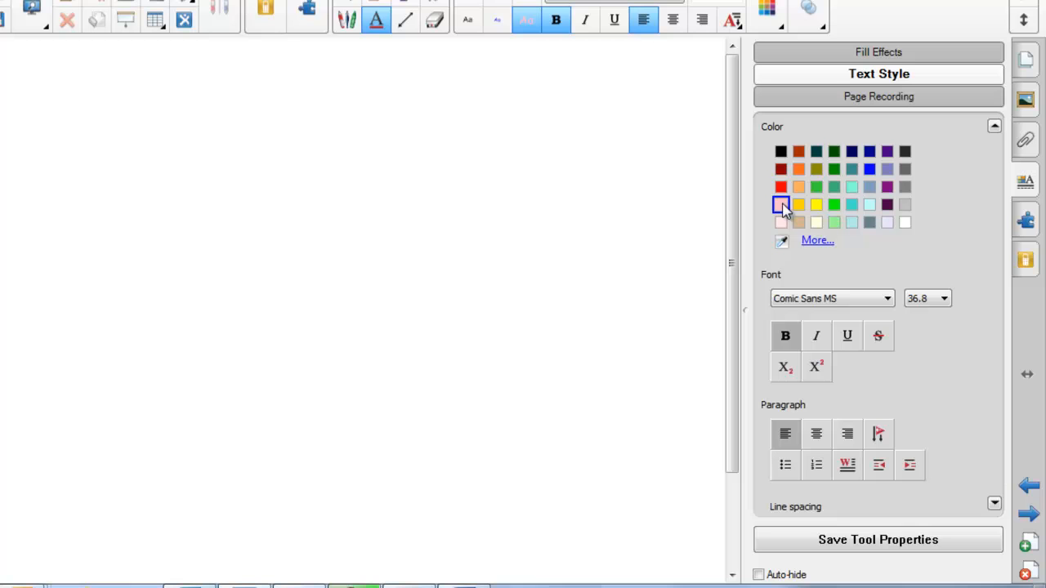
left_click(780, 151)
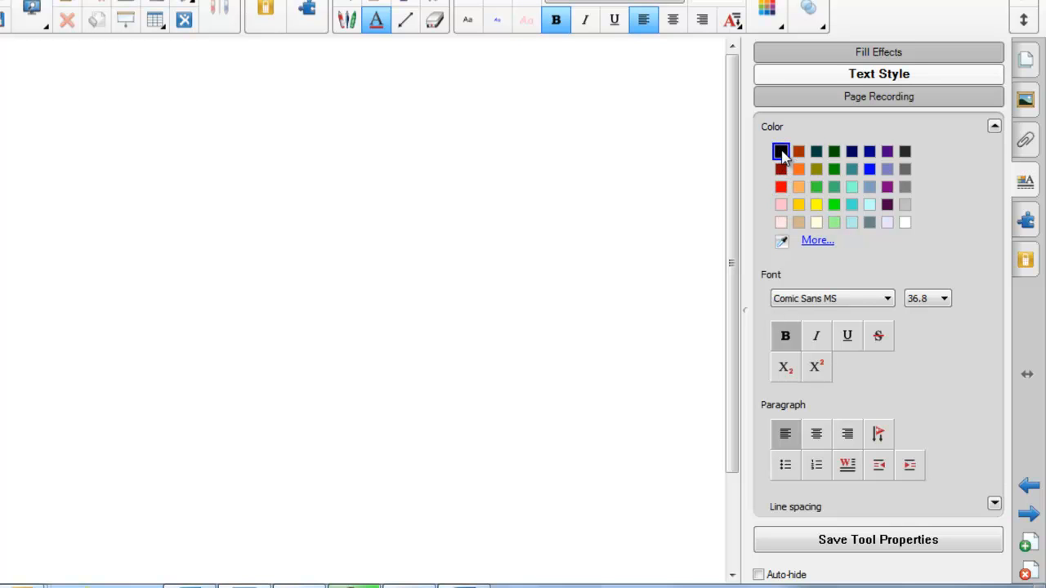
Set the text preset to non-bold Times New Roman, size 14, and save the tool properties.
left_click(831, 301)
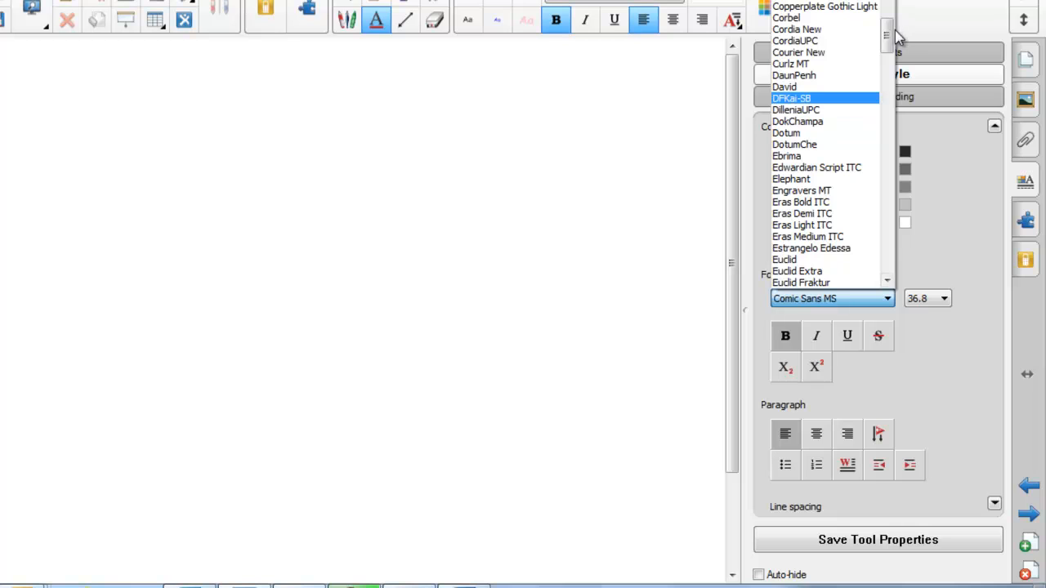
scroll(889, 84, "down", 1)
left_click_drag(889, 84, 899, 249)
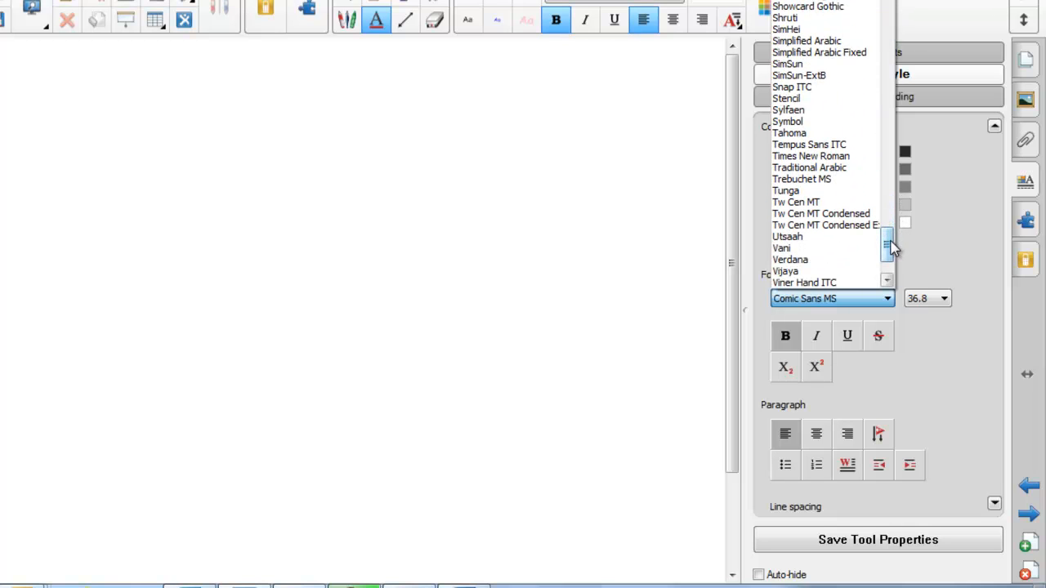
left_click(813, 157)
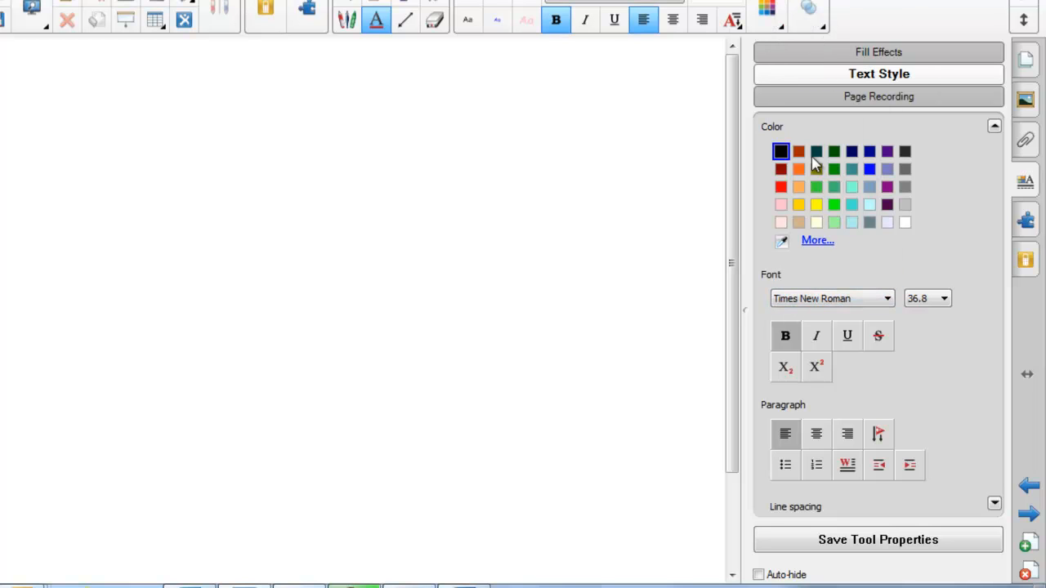
left_click(927, 299)
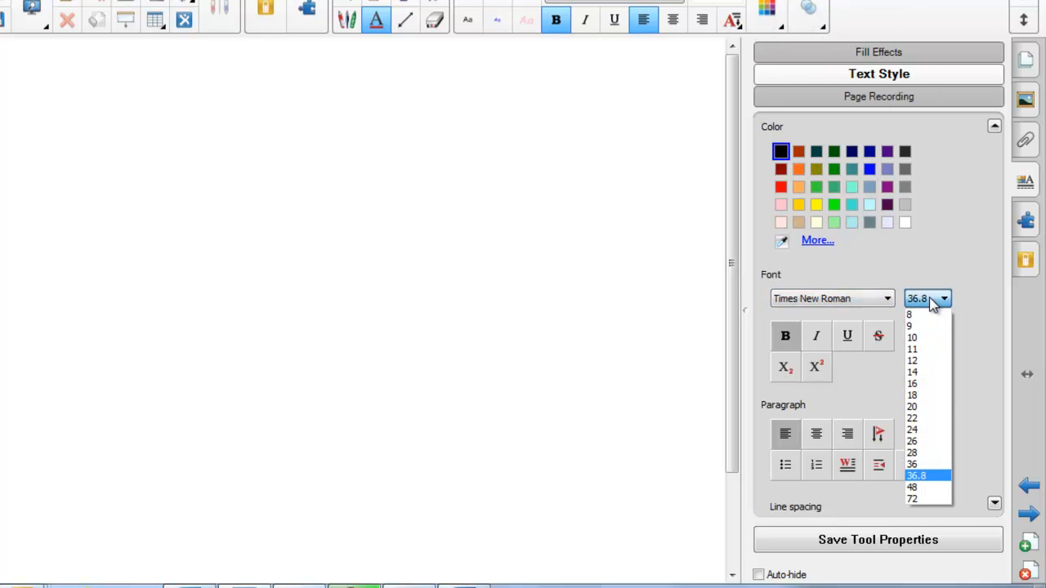
left_click(916, 371)
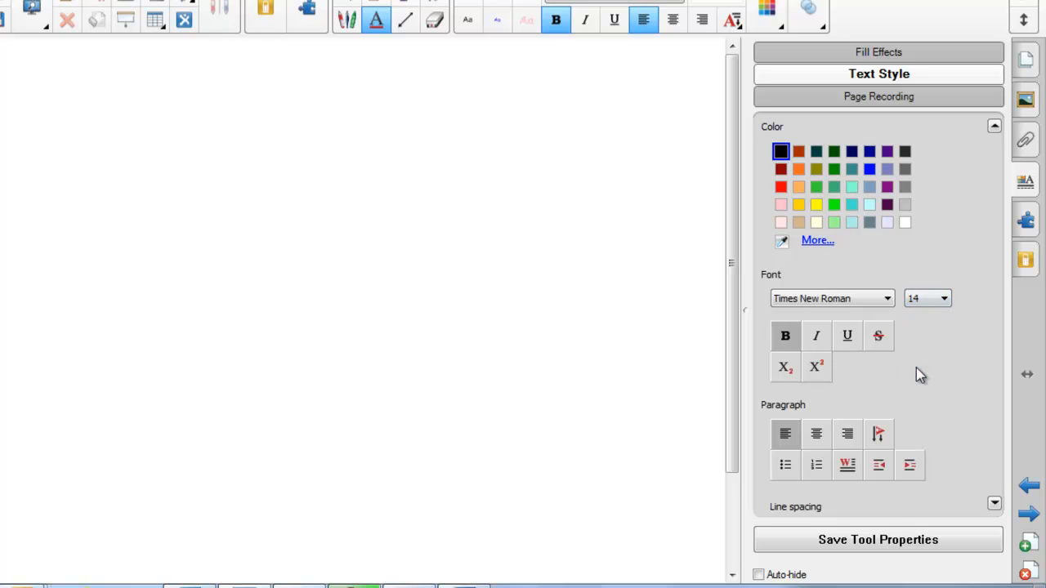
left_click(786, 341)
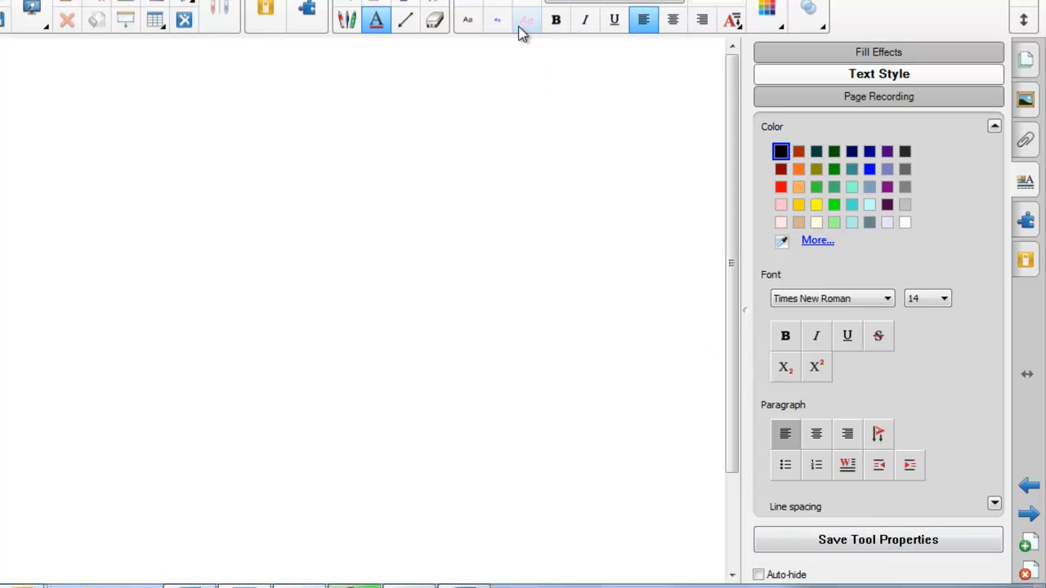
left_click(861, 541)
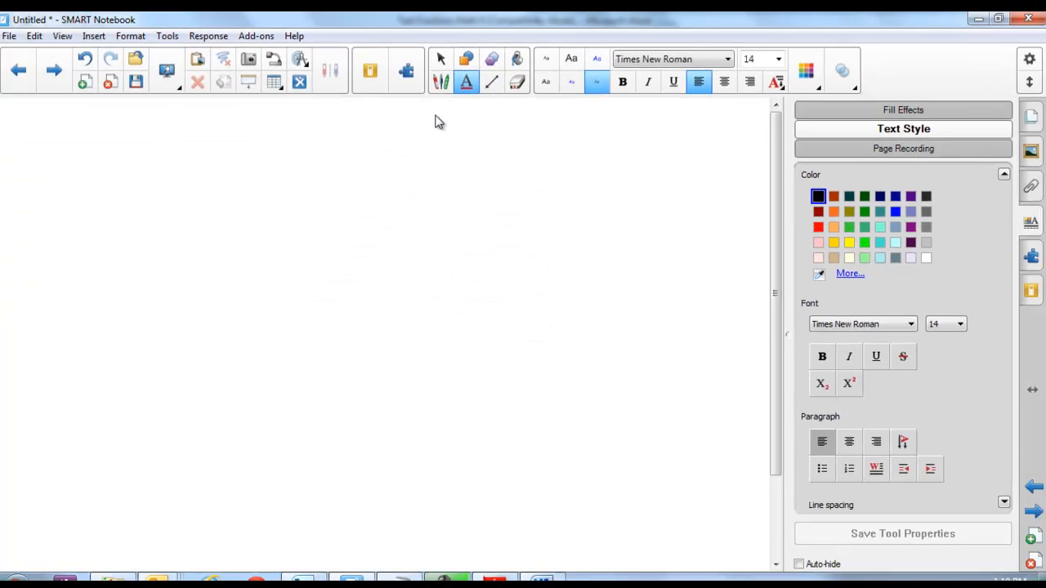
Add the text "This is a test" to the upper-left area of the page using the saved preset.
left_click(255, 233)
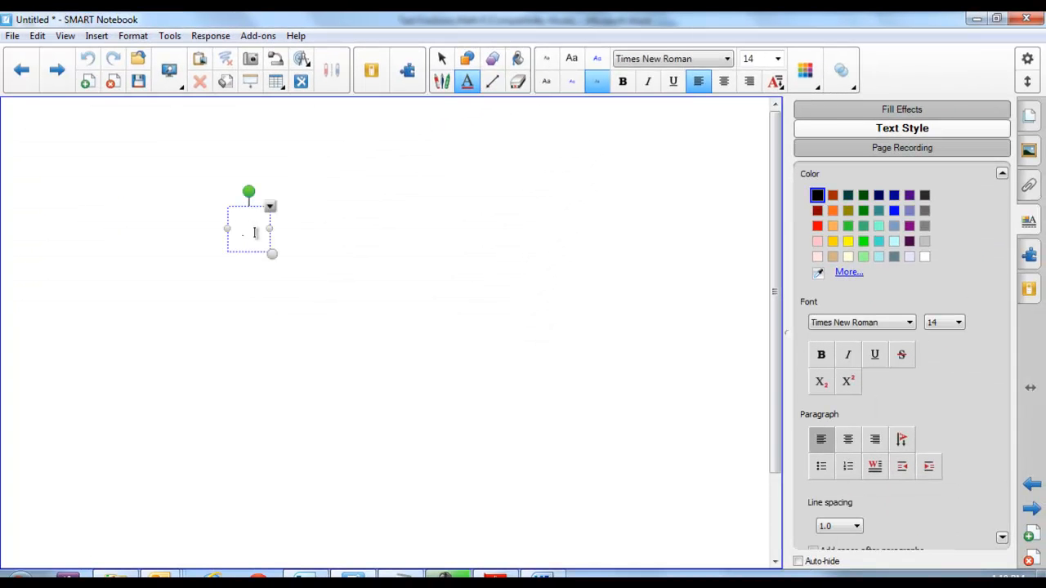
type("This is")
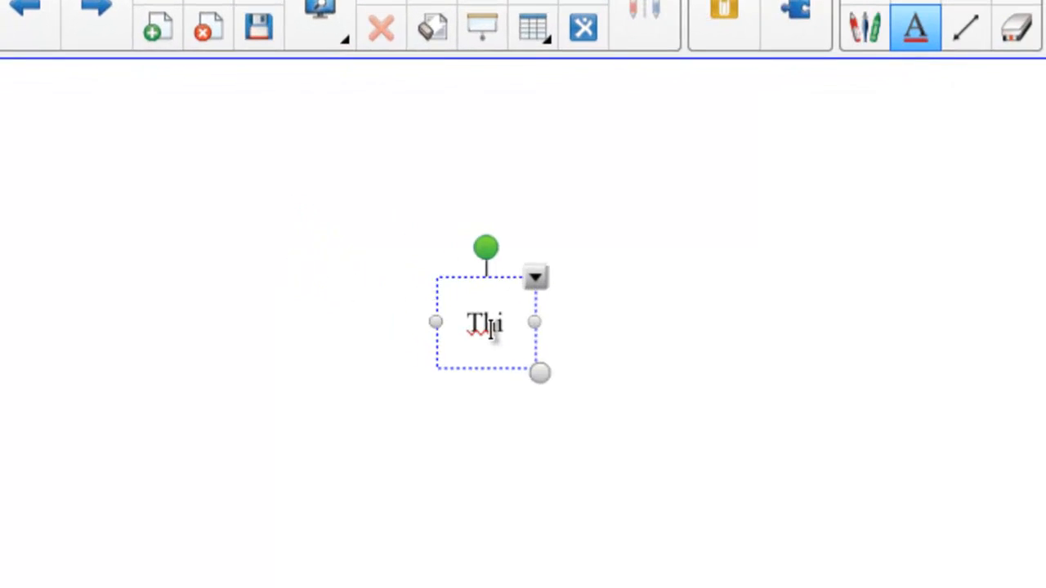
type(" a test")
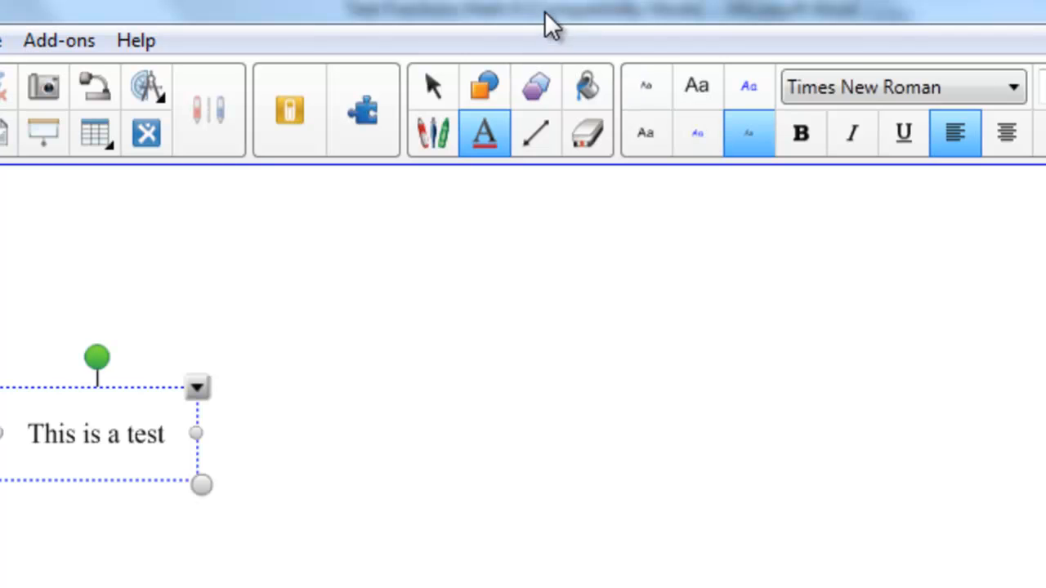
Give the circle shape preset a solid red fill and a red line color, and save the tool properties.
left_click(481, 86)
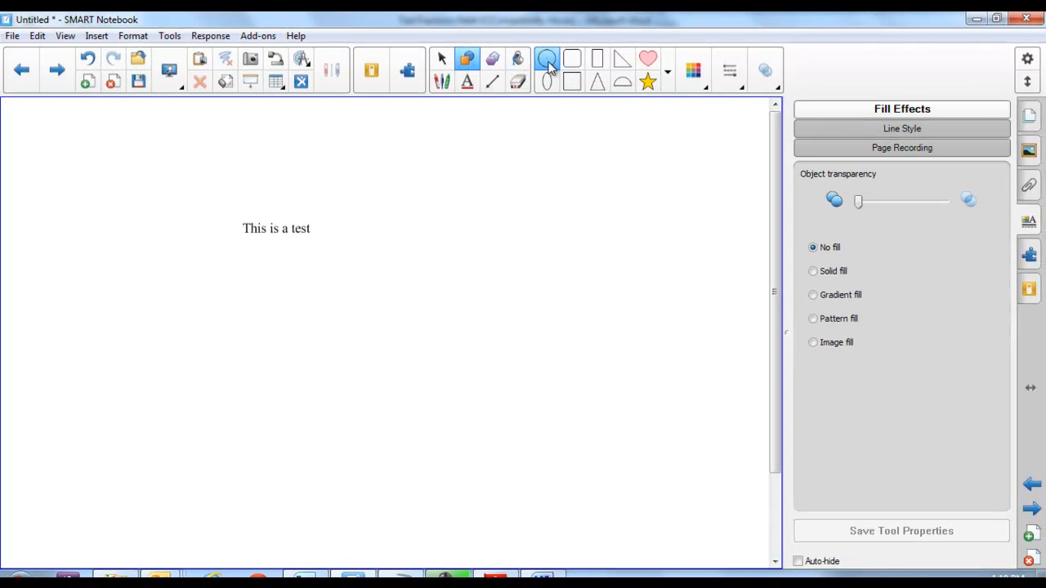
left_click(549, 65)
left_click(845, 129)
left_click(836, 113)
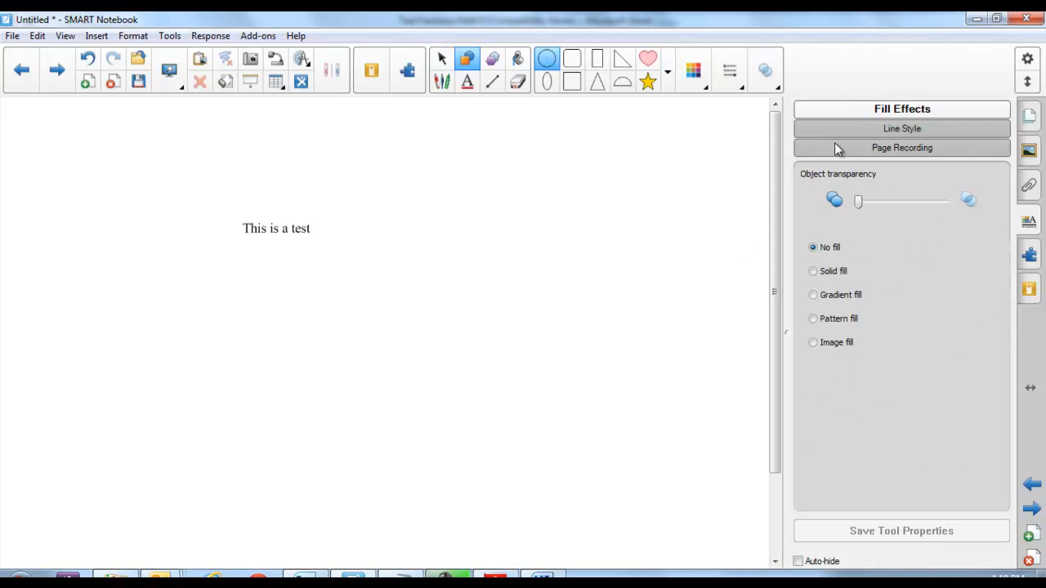
left_click(819, 273)
left_click(849, 397)
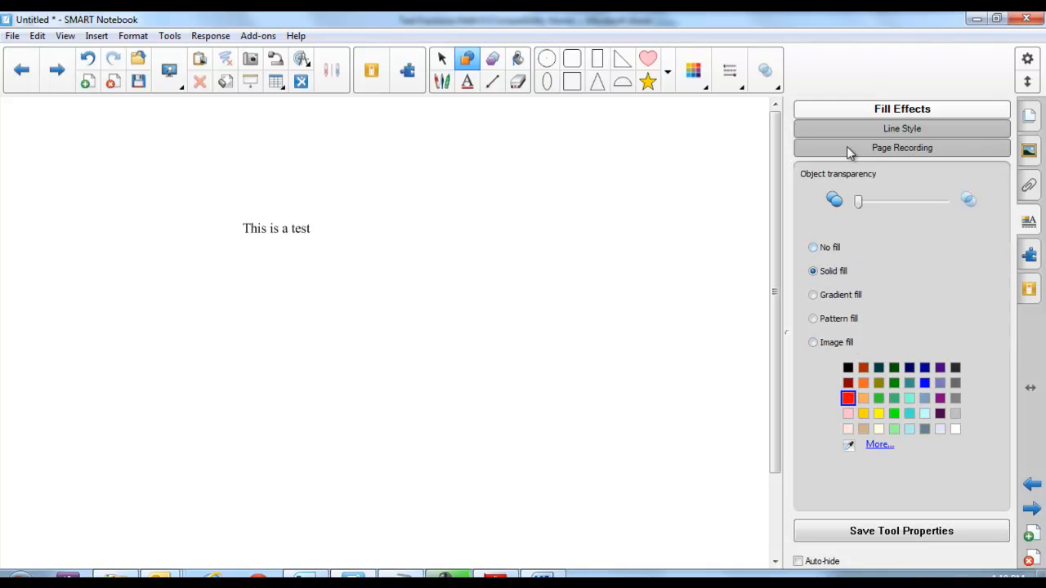
left_click(834, 120)
left_click(847, 227)
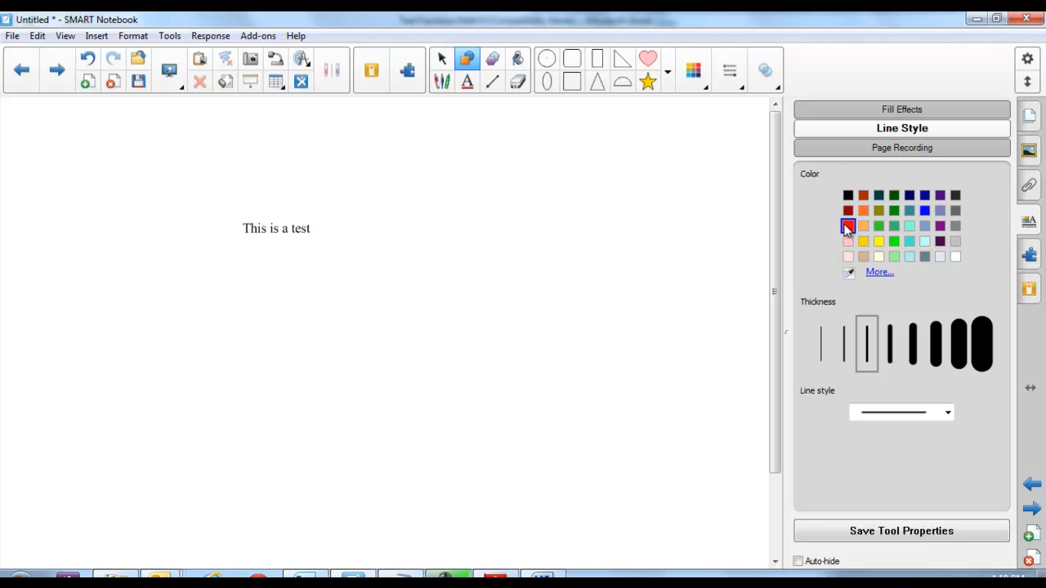
left_click(882, 528)
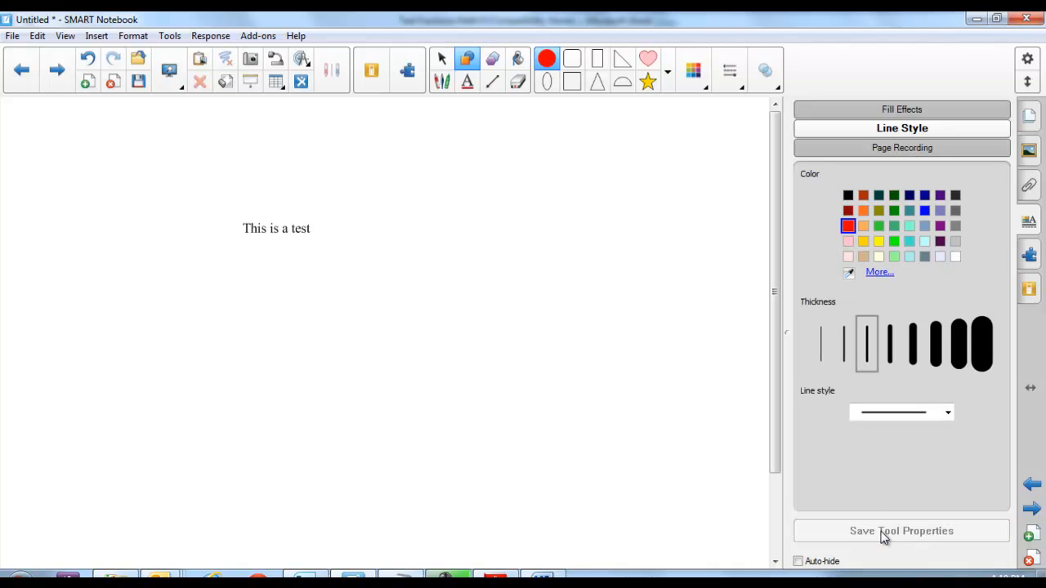
Draw a large red circle beside the text and a small red circle below the text.
left_click_drag(494, 209, 572, 297)
left_click_drag(346, 347, 358, 369)
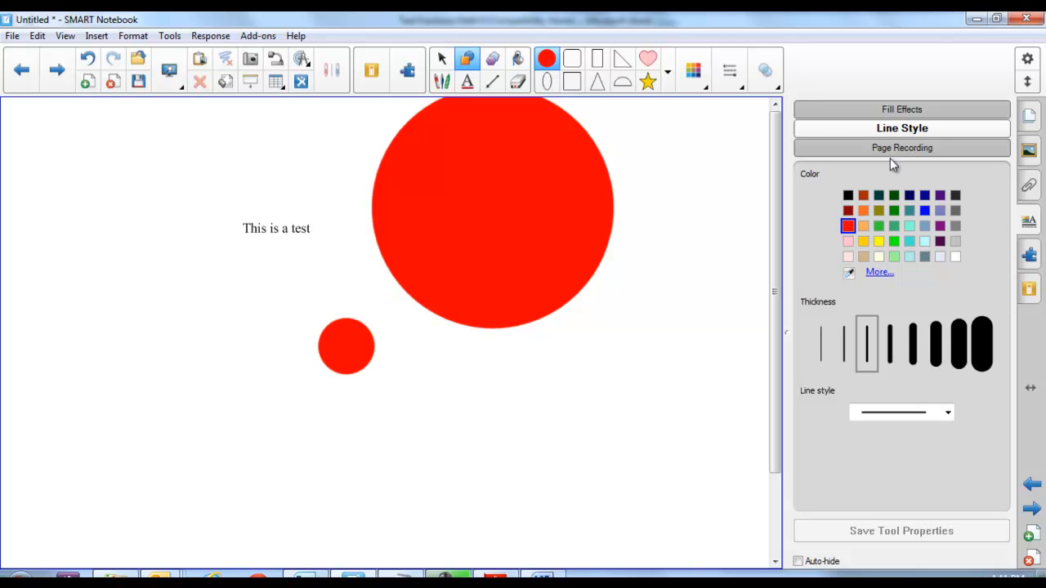
Reset the circle shape preset to no fill with a black line color, and save the tool properties.
left_click(851, 113)
left_click(821, 247)
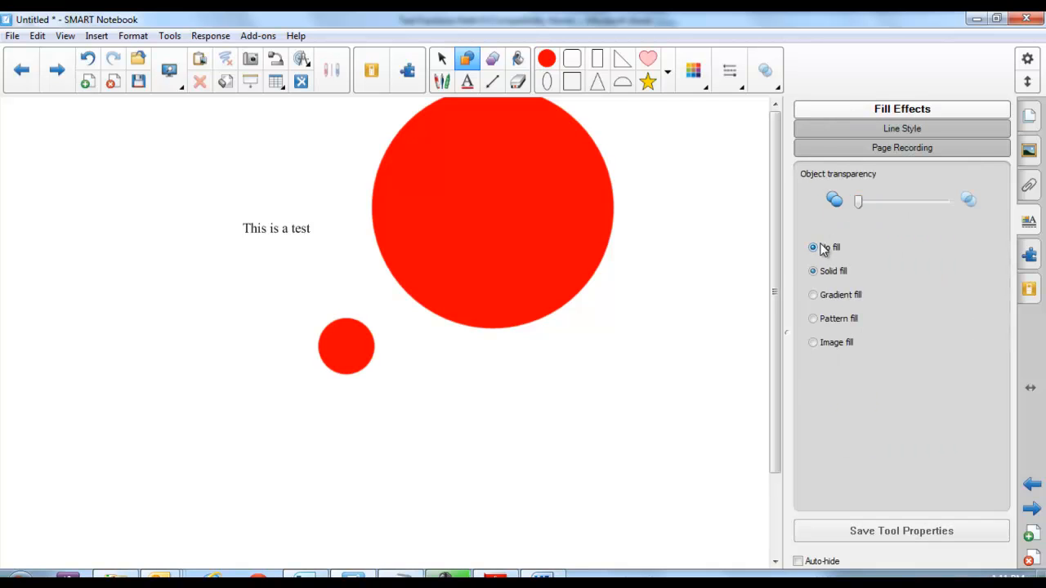
left_click(844, 128)
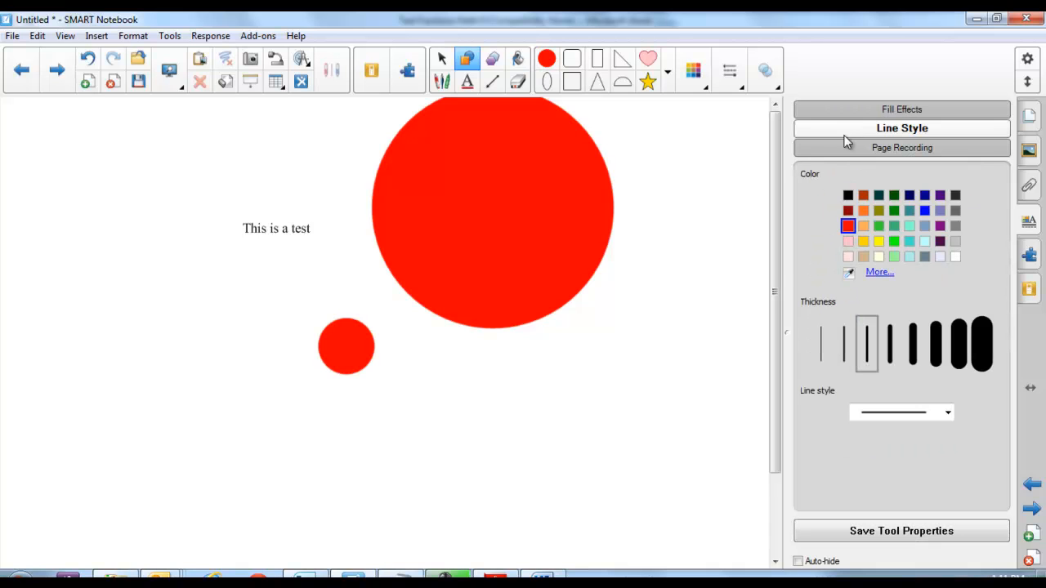
left_click(847, 195)
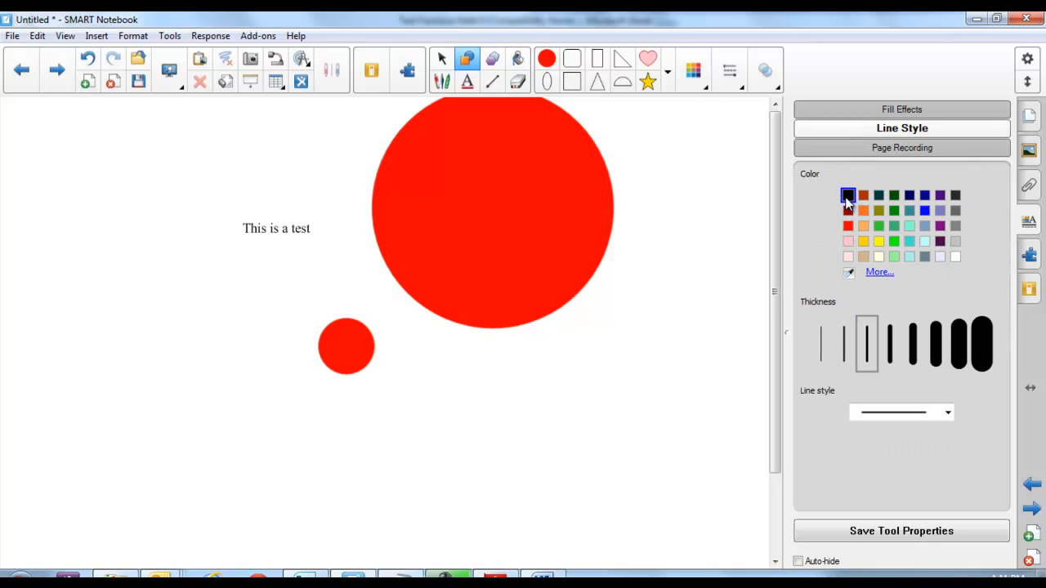
left_click(883, 531)
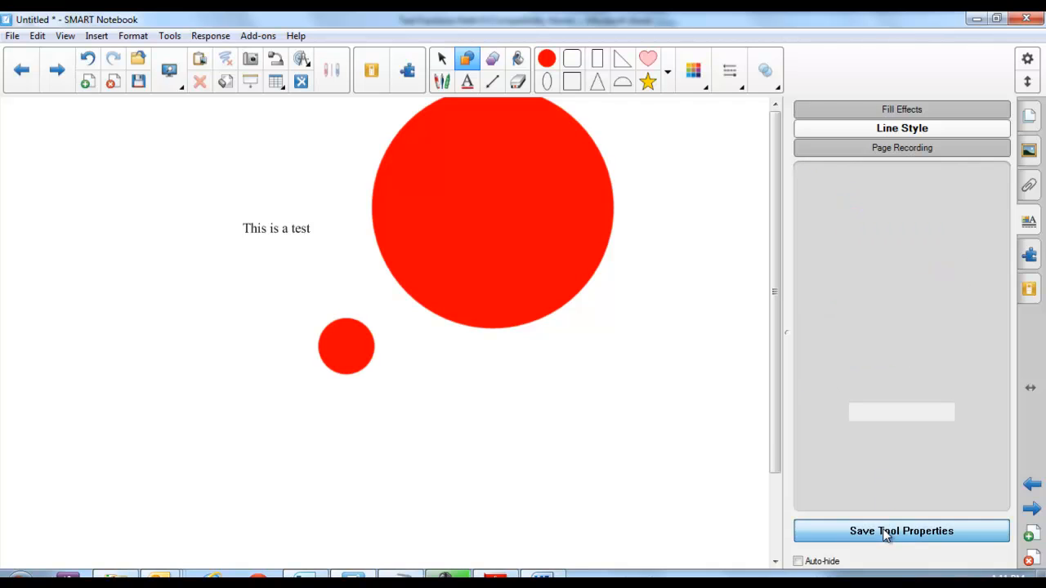
left_click(548, 66)
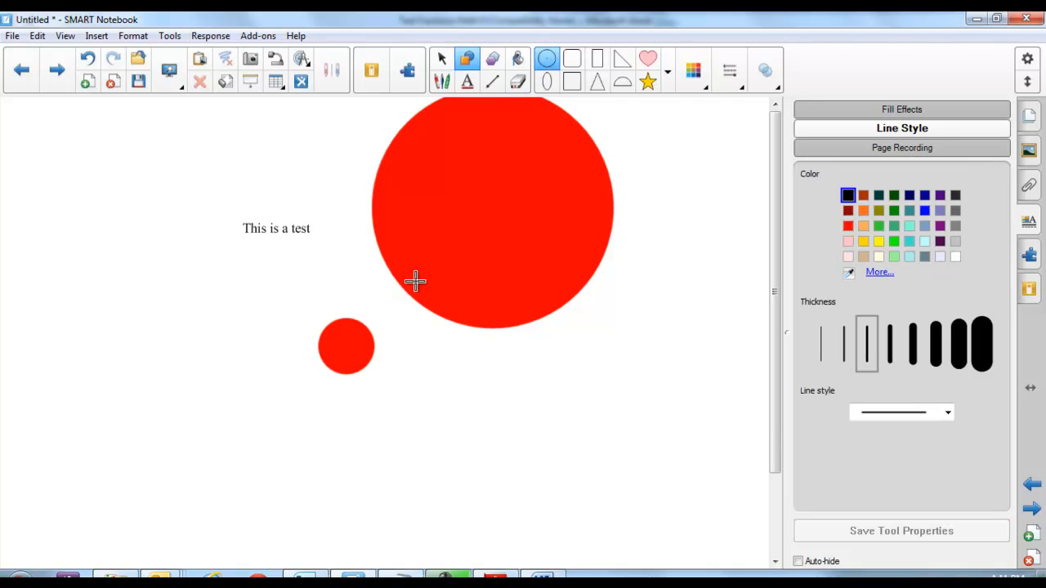
Move the small red circle slightly down and to the right, beneath the large red circle.
left_click(439, 55)
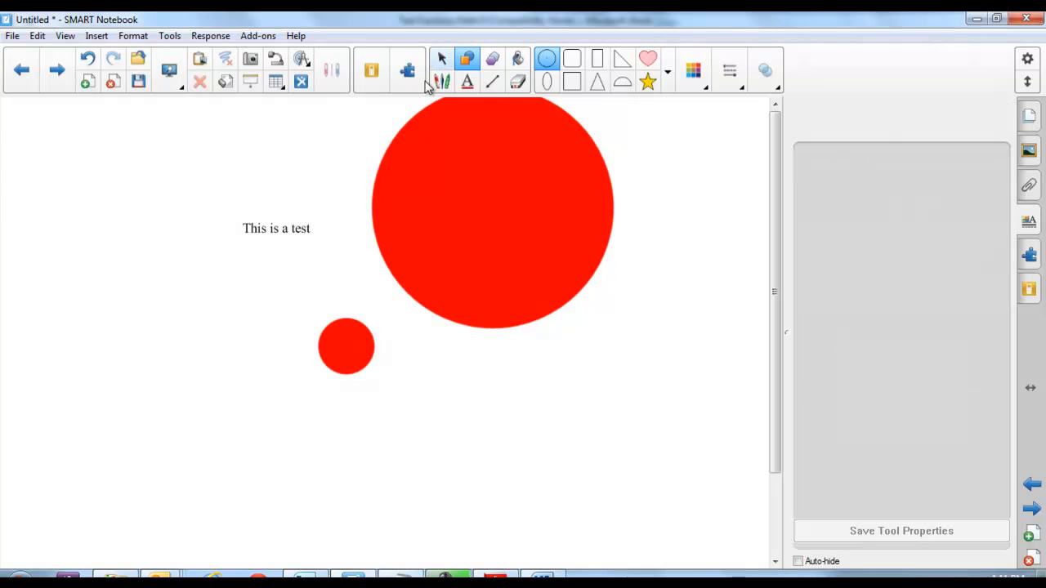
left_click_drag(345, 331, 396, 367)
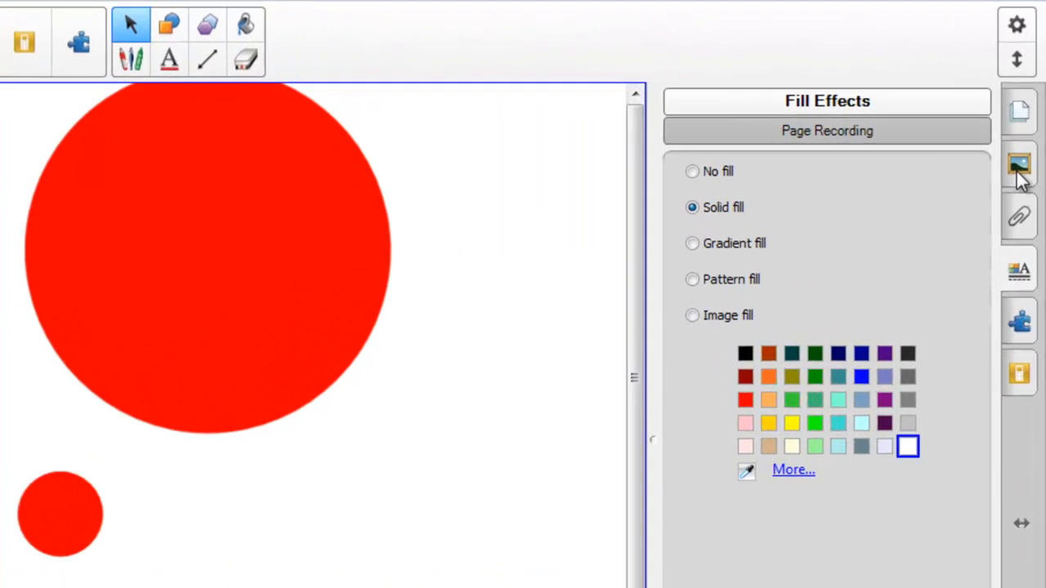
Open the Circles subfolder of Shapes under My Content in the Gallery and expand its pictures.
left_click(1029, 154)
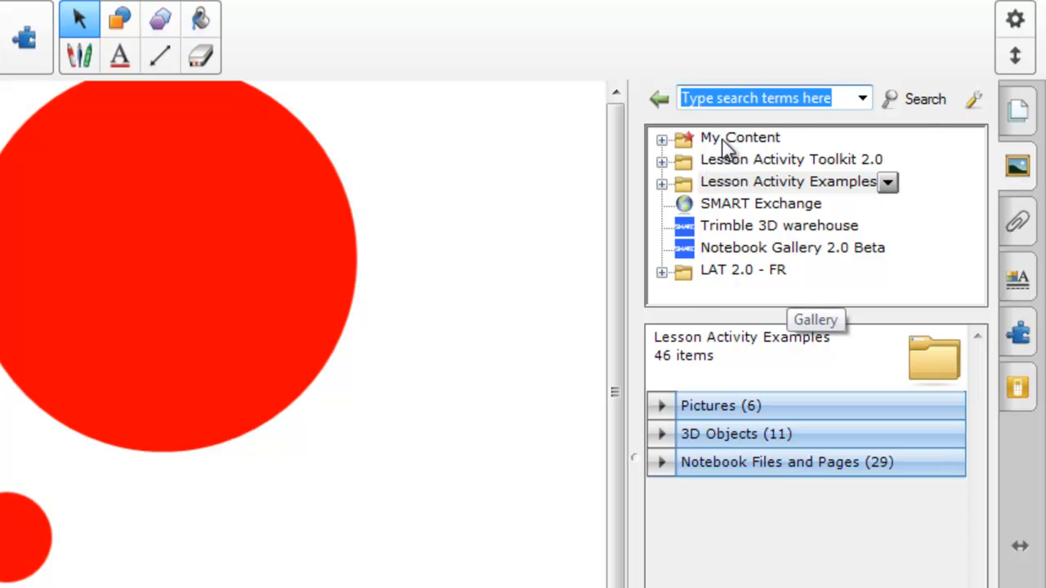
left_click(722, 138)
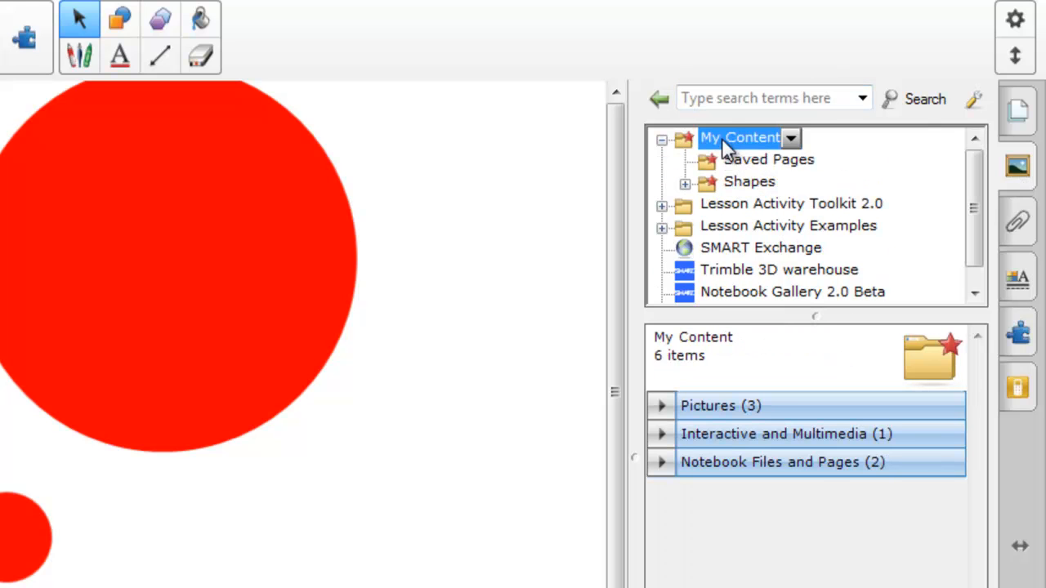
left_click(735, 182)
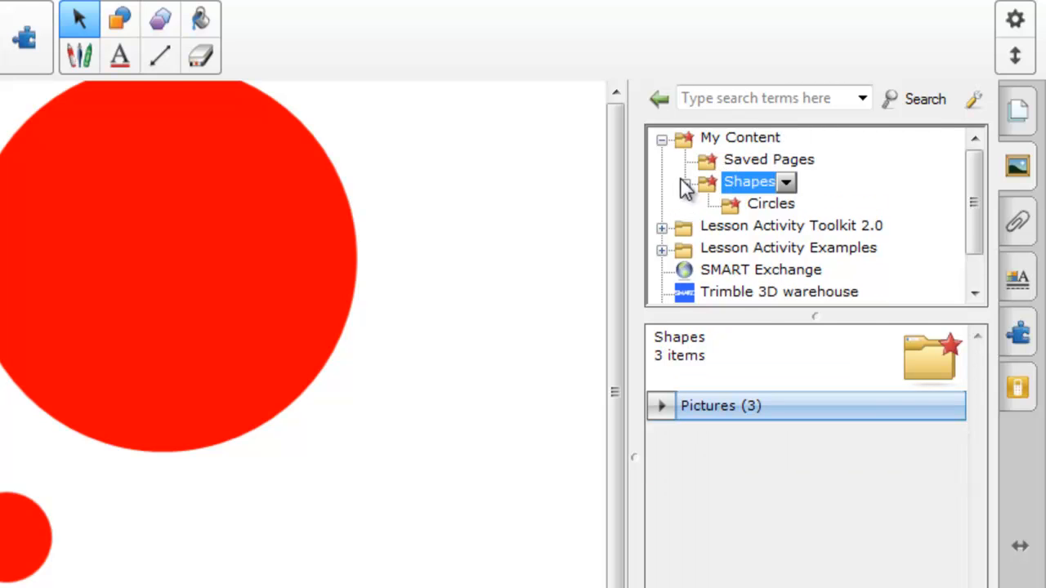
left_click(732, 205)
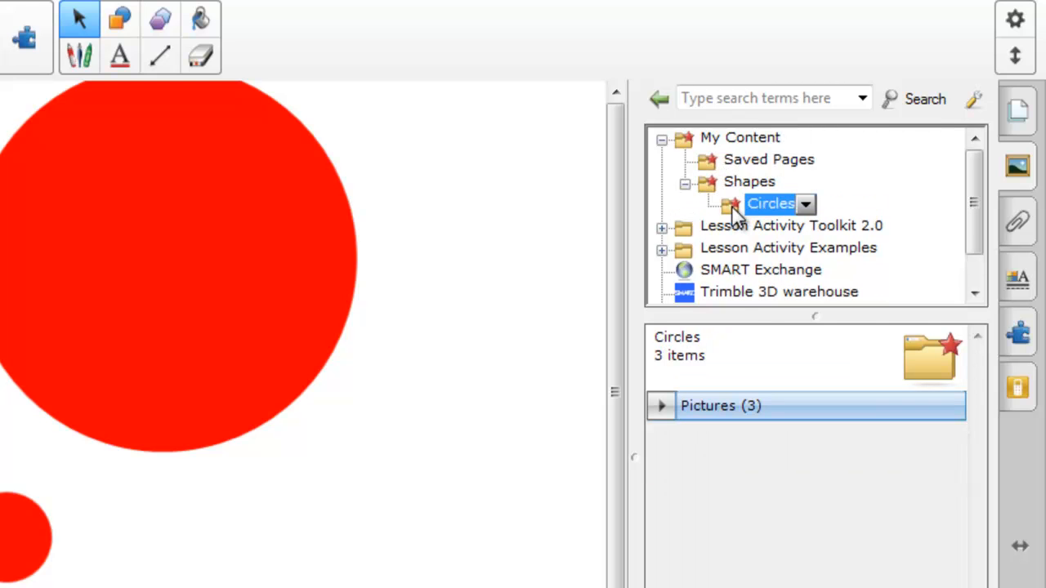
left_click(661, 390)
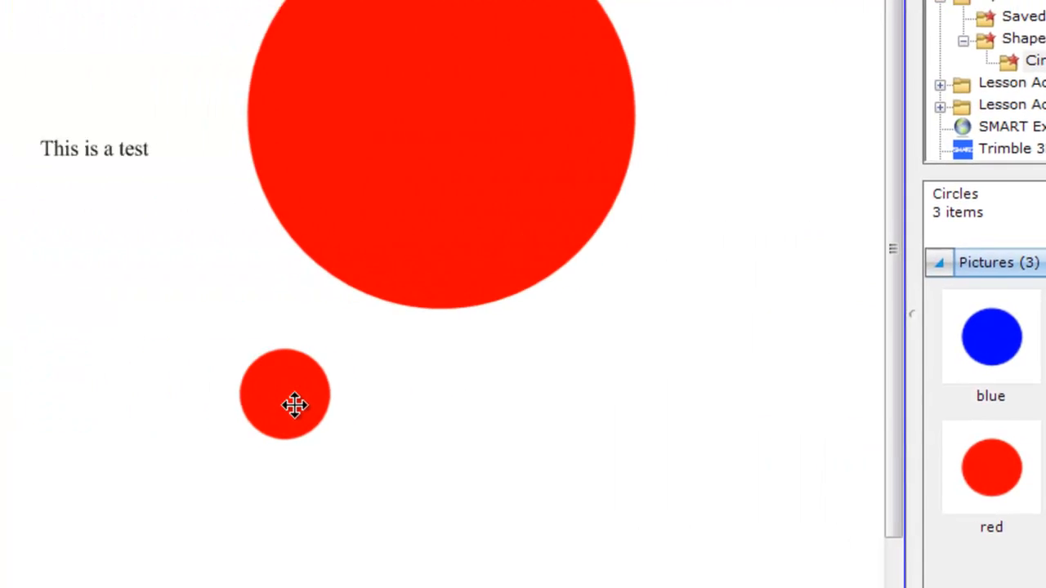
Give the small red circle a solid pink fill and a matching pink line color.
left_click(16, 389)
left_click(399, 350)
left_click(460, 327)
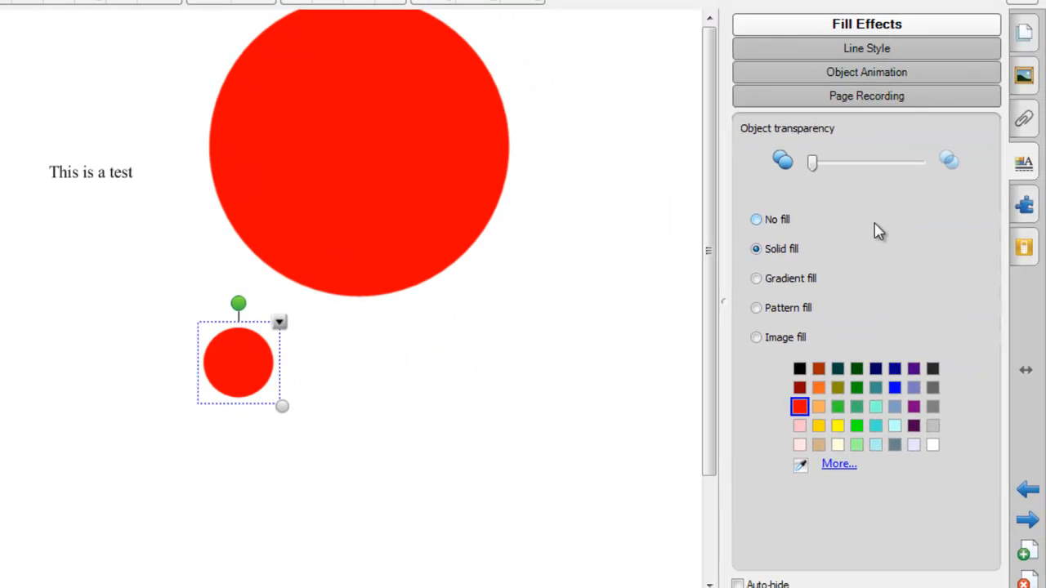
left_click(799, 427)
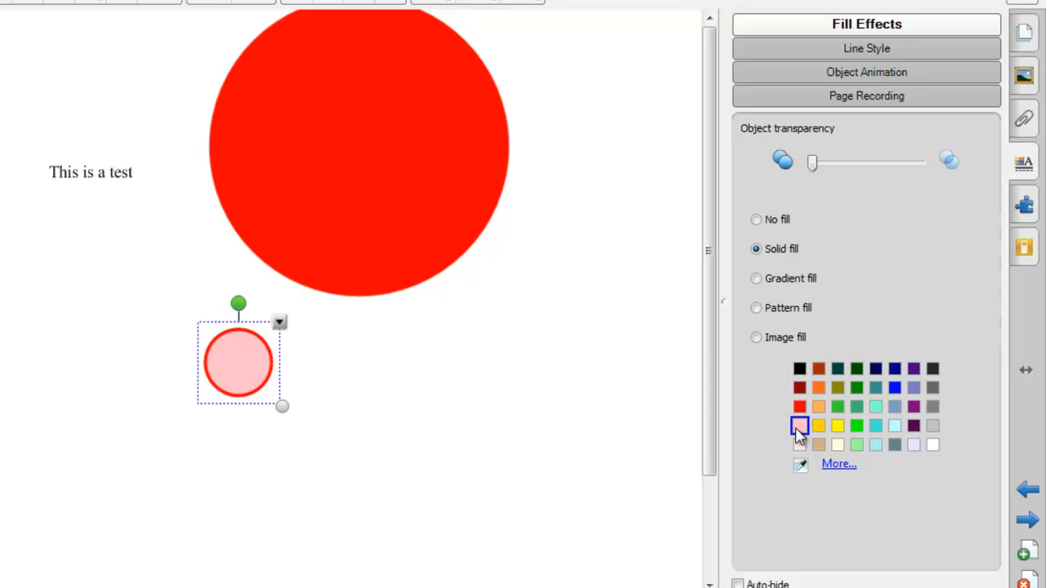
left_click(789, 46)
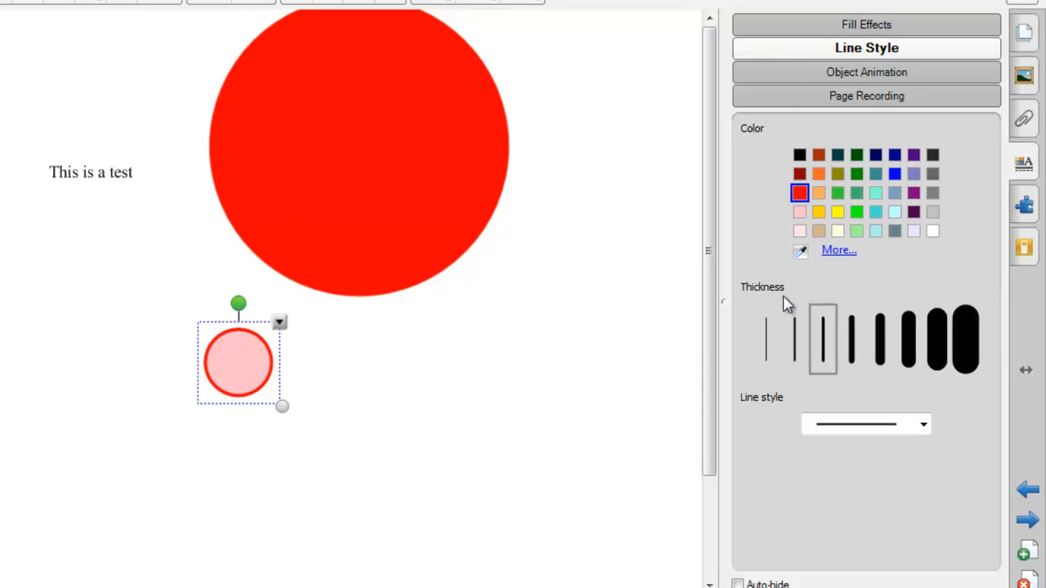
left_click(799, 212)
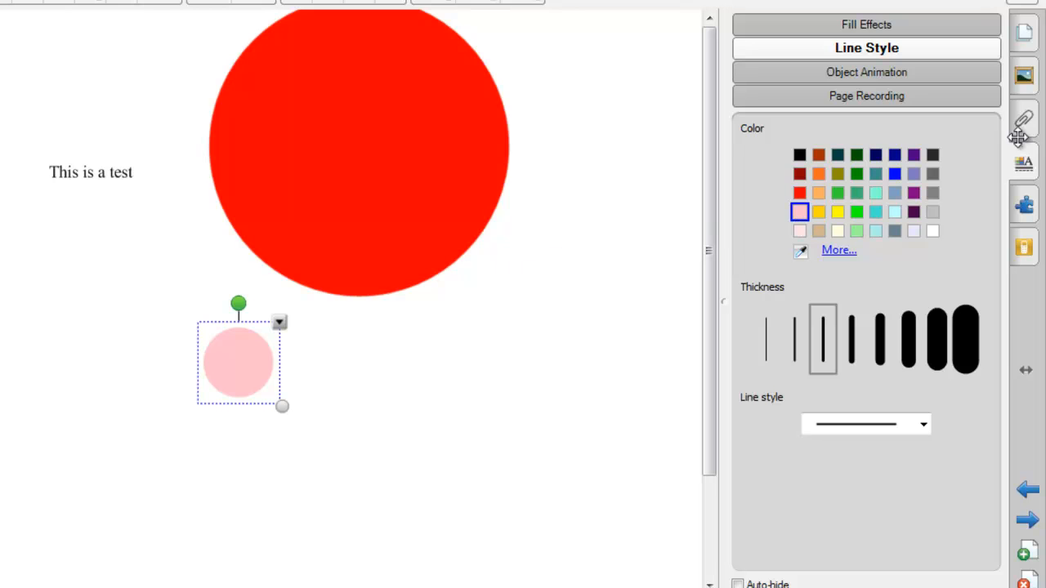
Add the small pink circle to the Gallery's Circles folder and rename the new item "pink".
left_click(1026, 79)
left_click_drag(274, 378, 891, 424)
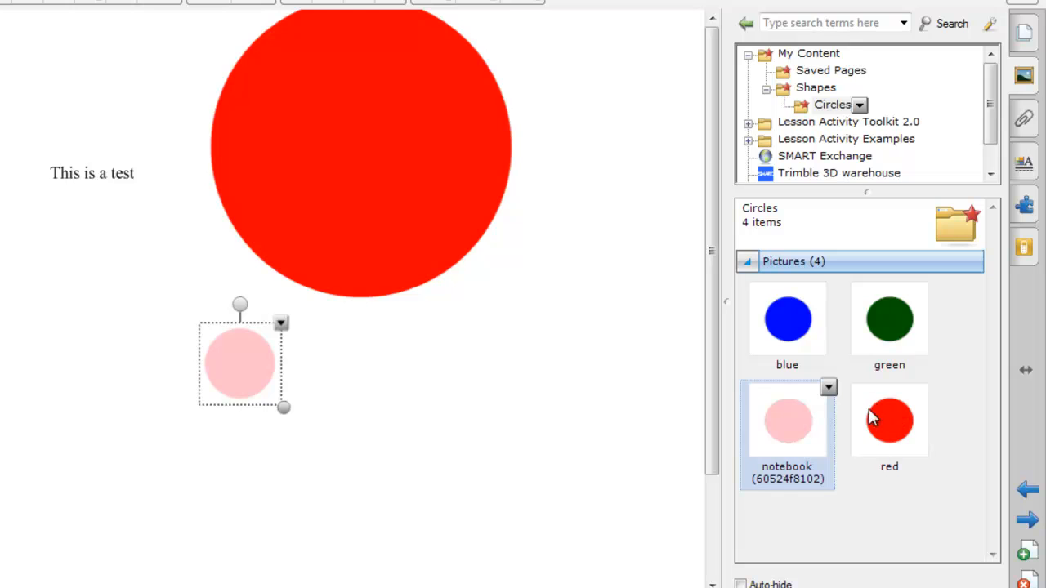
left_click(799, 470)
type("pink")
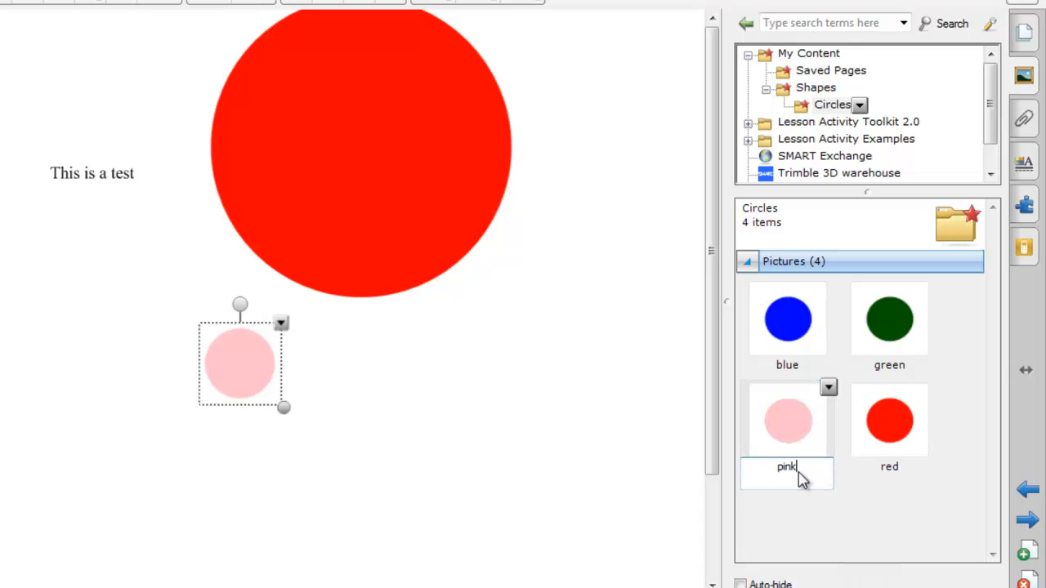
key("Return")
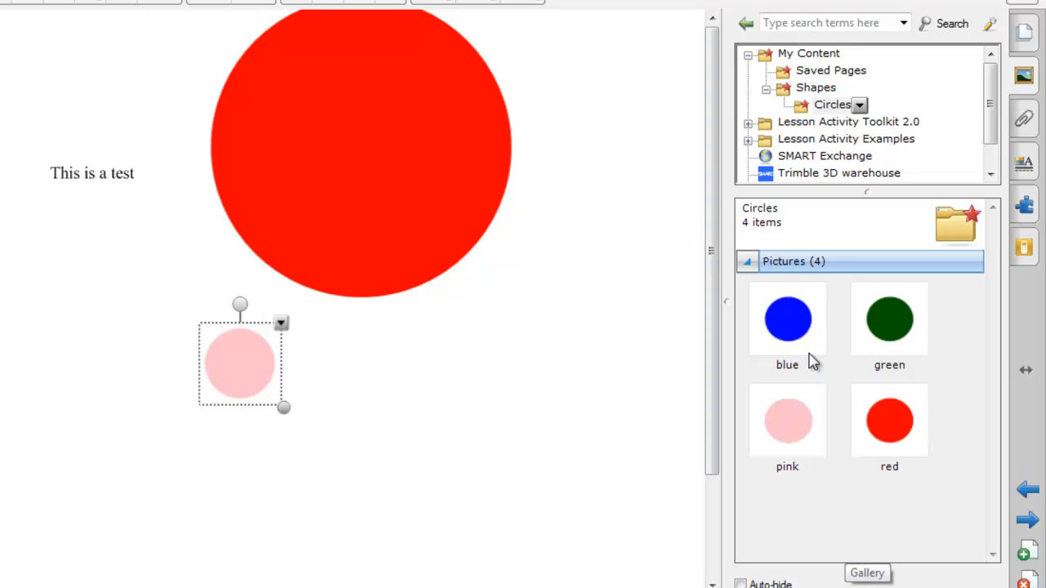
Move the large red circle down and to the right on the page.
left_click_drag(404, 107, 480, 193)
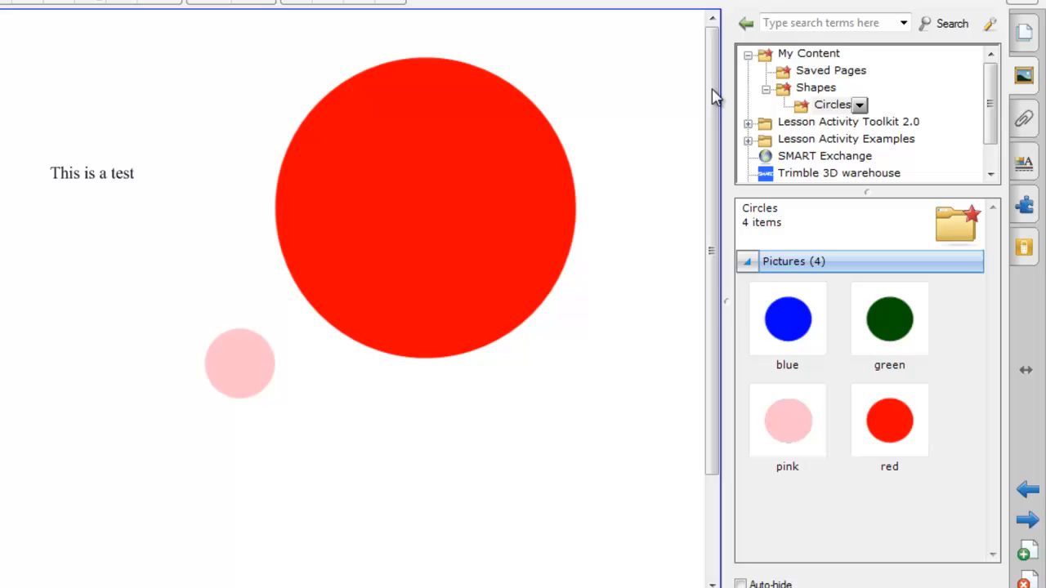
Create a new folder named "Algebra" under My Content in the Gallery.
double_click(815, 53)
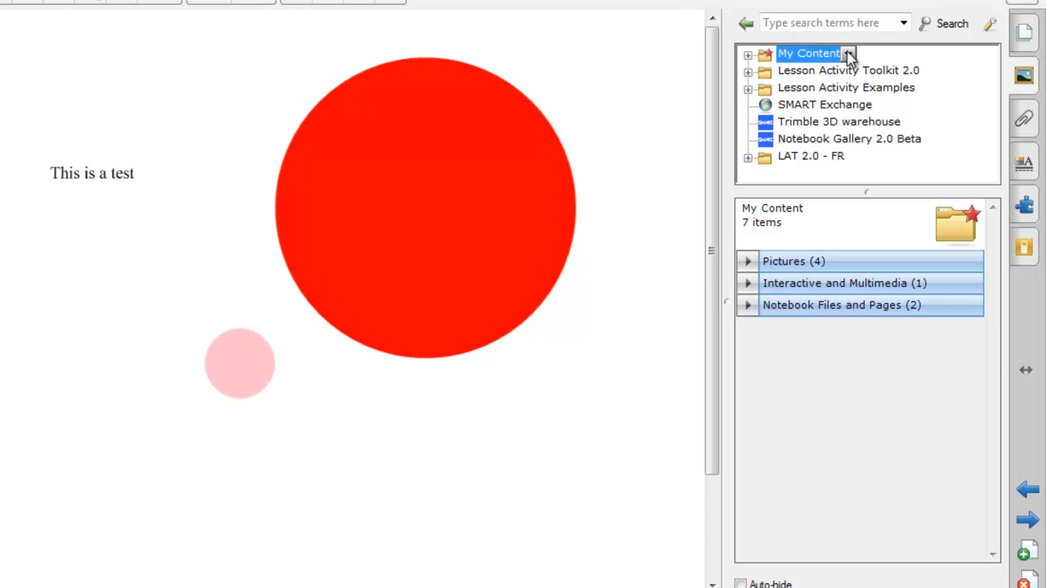
left_click(849, 55)
left_click(885, 68)
key("BackSpace")
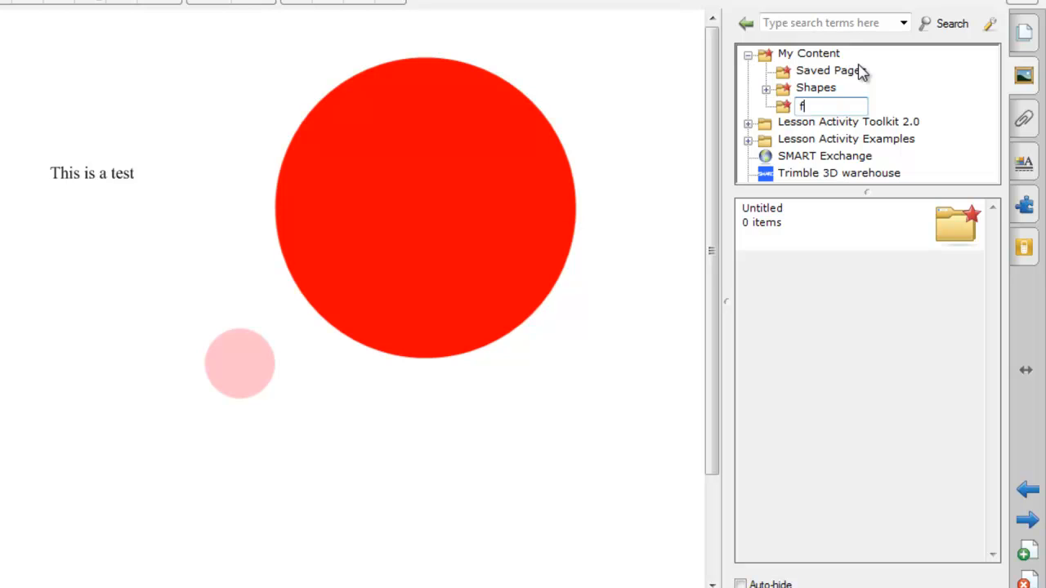
type("Algebra")
key("Return")
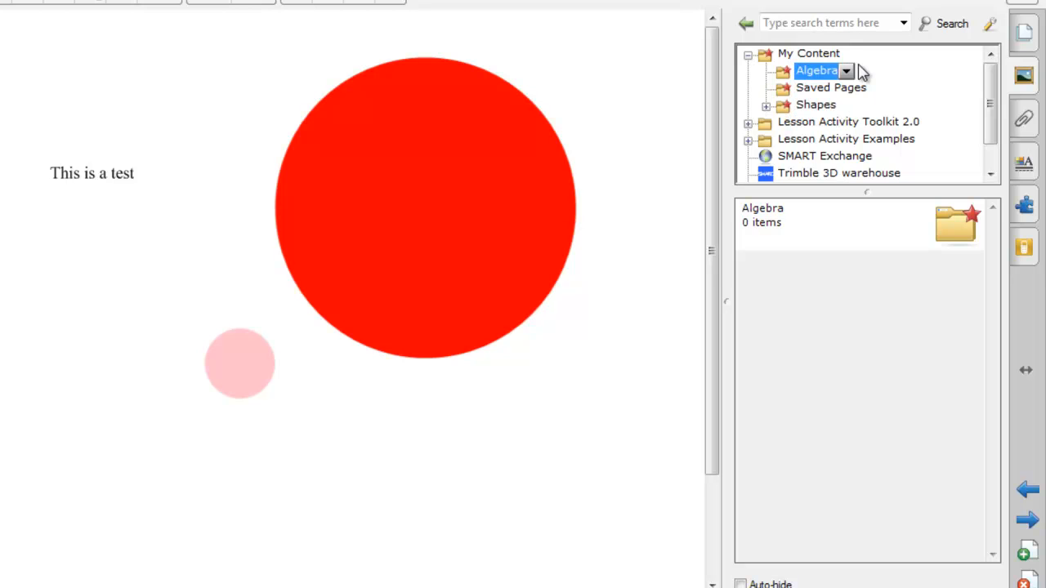
Create a subfolder named "Squares" inside the Gallery's Shapes folder.
left_click(816, 106)
left_click(842, 107)
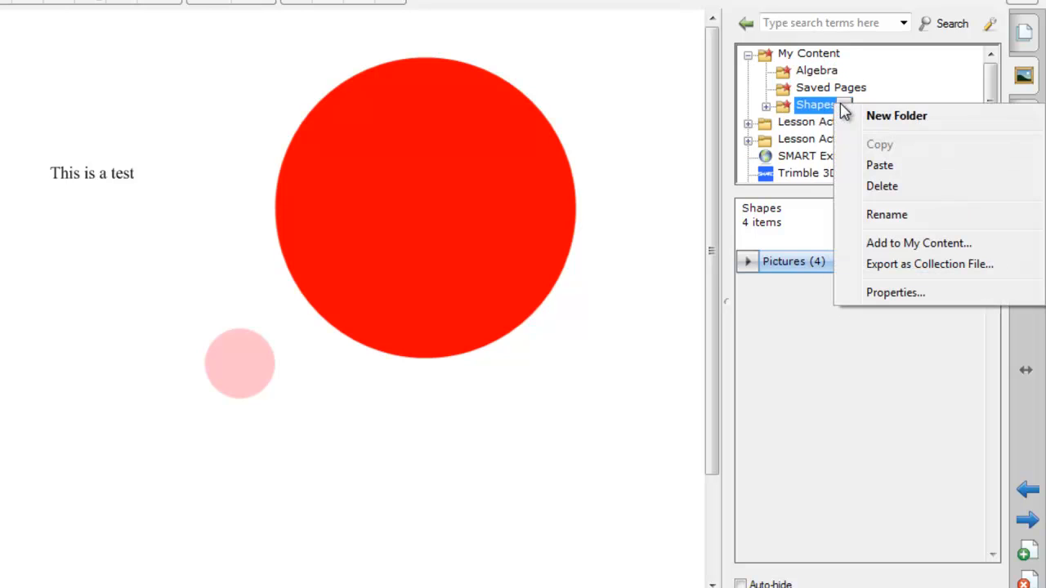
left_click(864, 118)
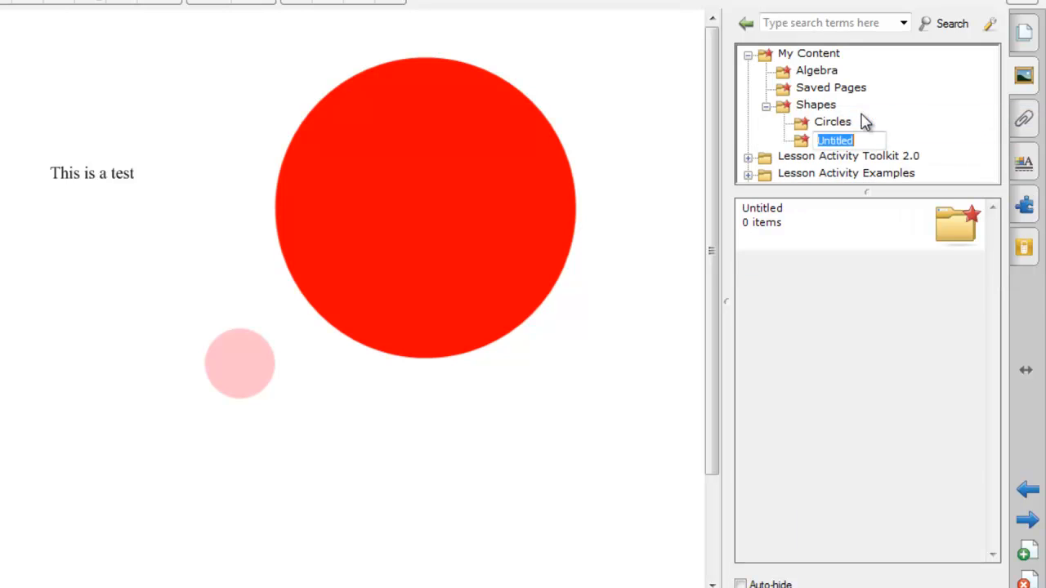
type("Squares")
key("Return")
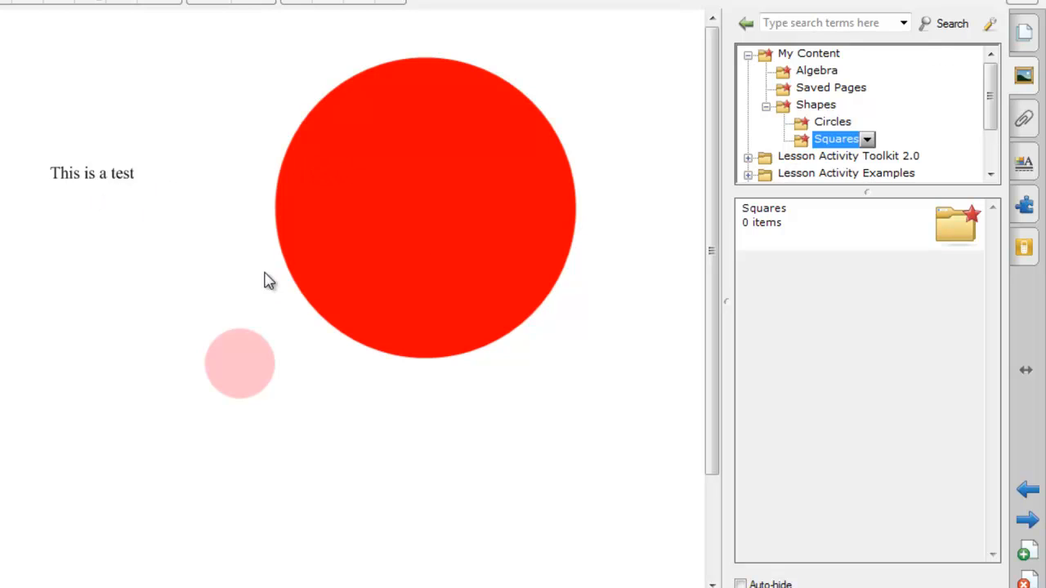
Add the current page to the Saved Pages folder under My Content.
left_click(817, 88)
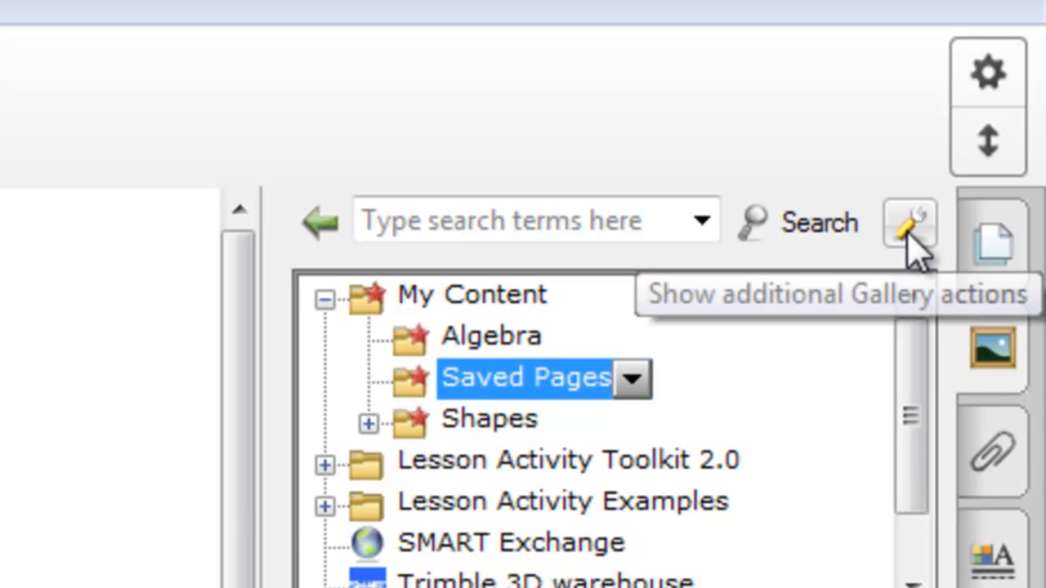
left_click(910, 241)
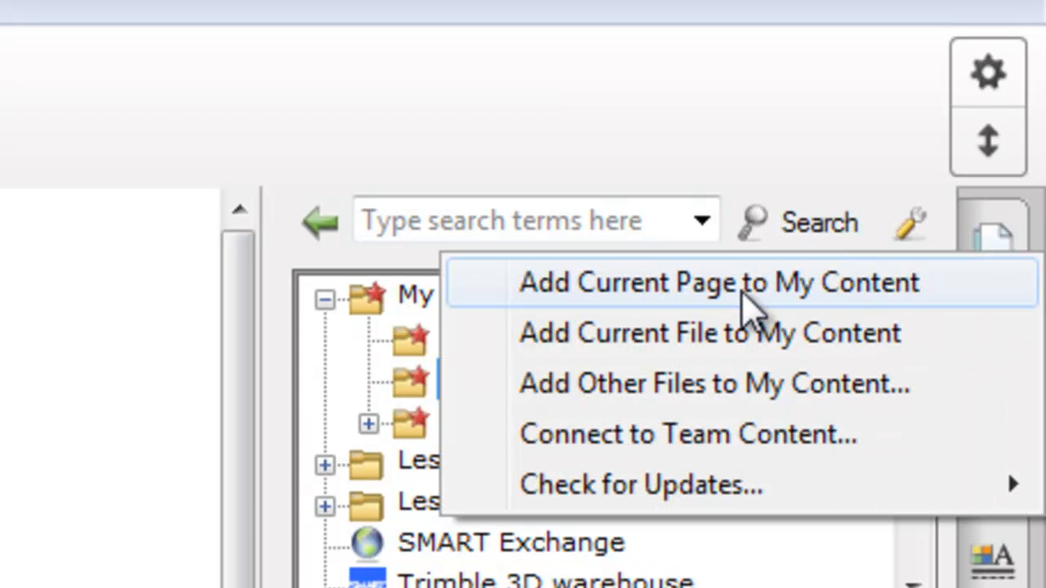
left_click(676, 89)
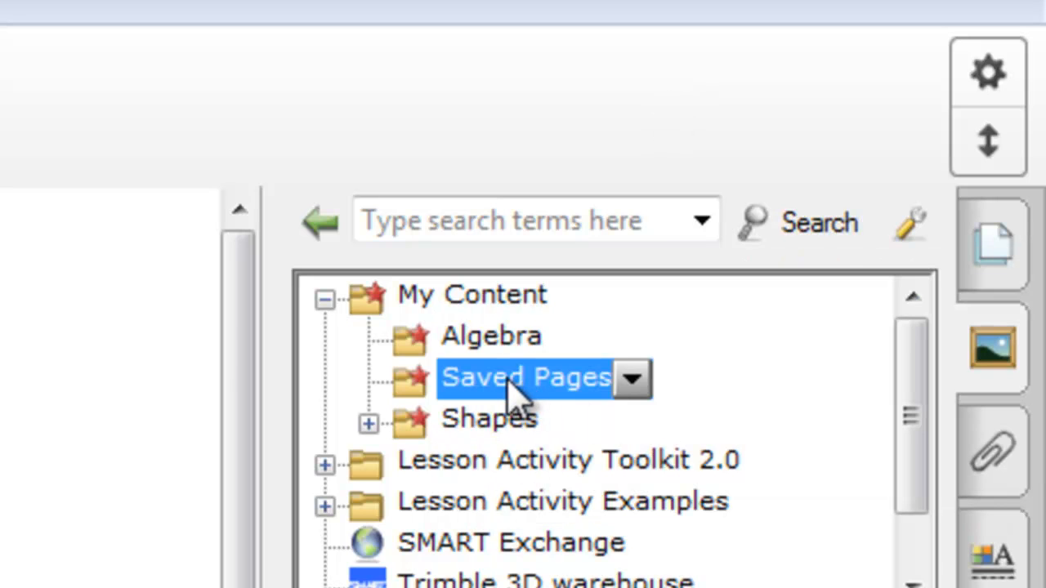
left_click(910, 224)
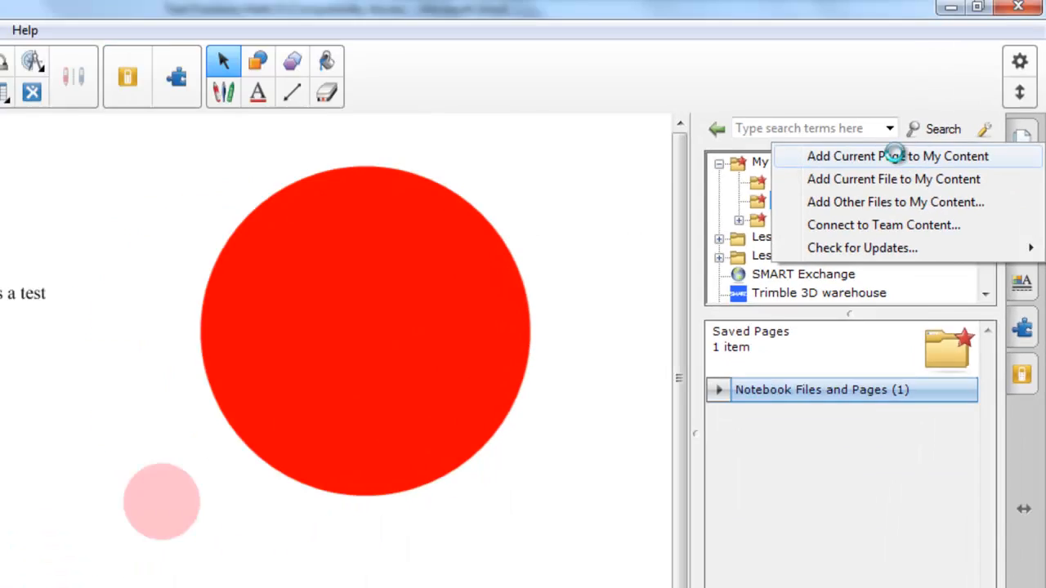
left_click(727, 282)
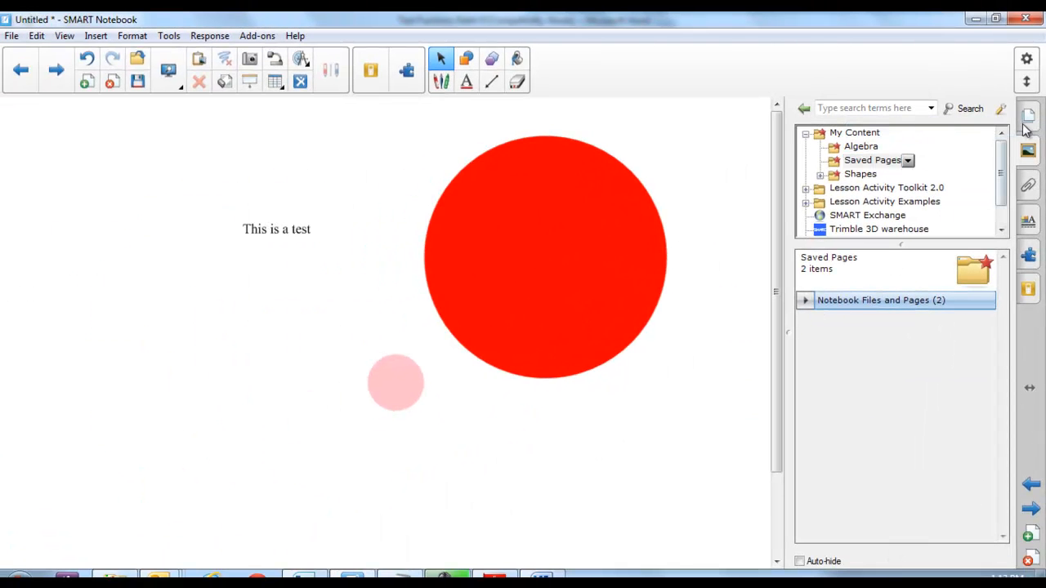
Add a blank page and insert the saved page with the large red circle from Saved Pages into it.
left_click(82, 87)
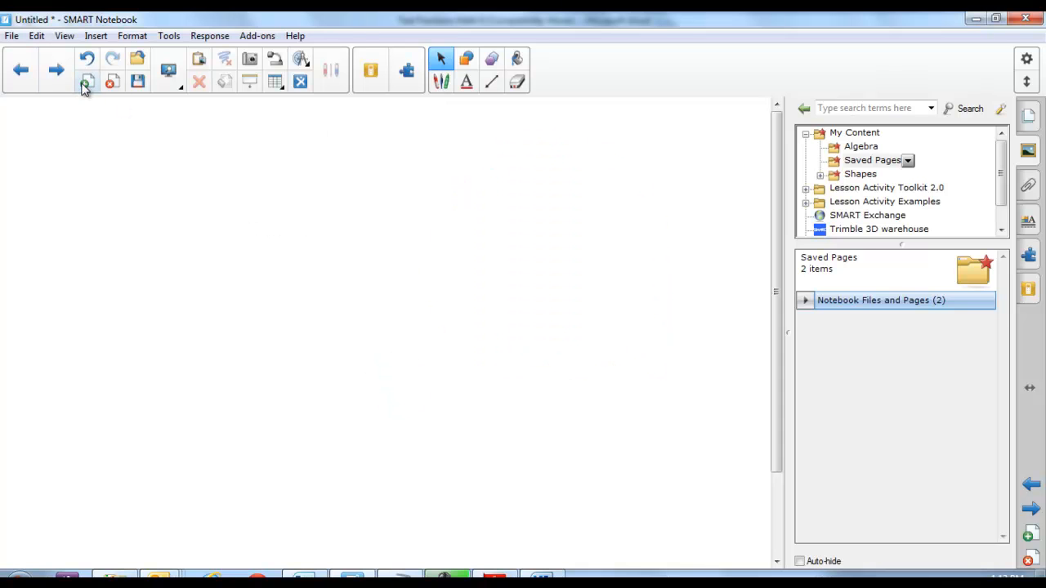
left_click(857, 161)
left_click(858, 161)
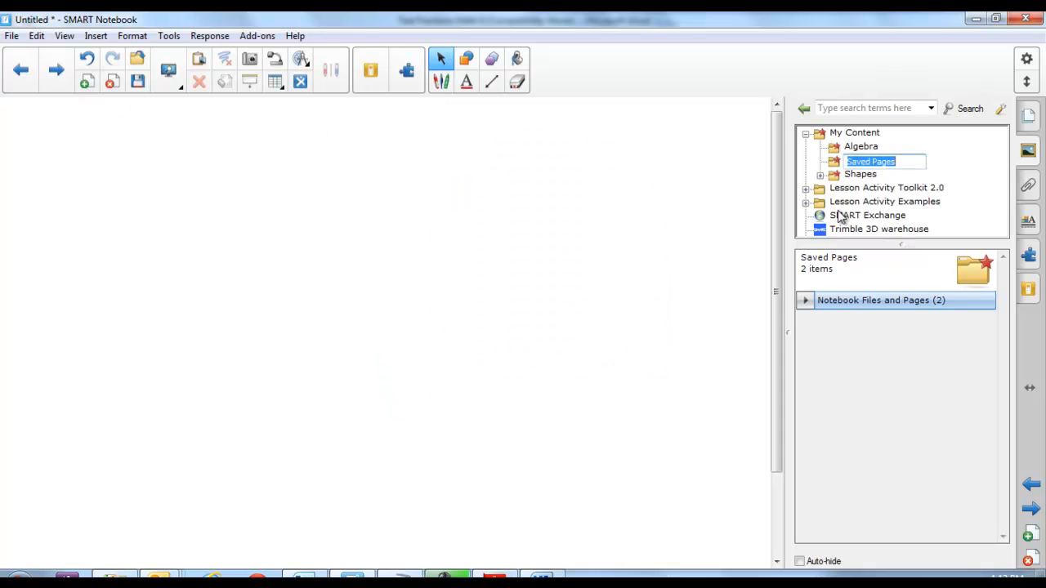
left_click(806, 302)
left_click_drag(934, 367, 435, 332)
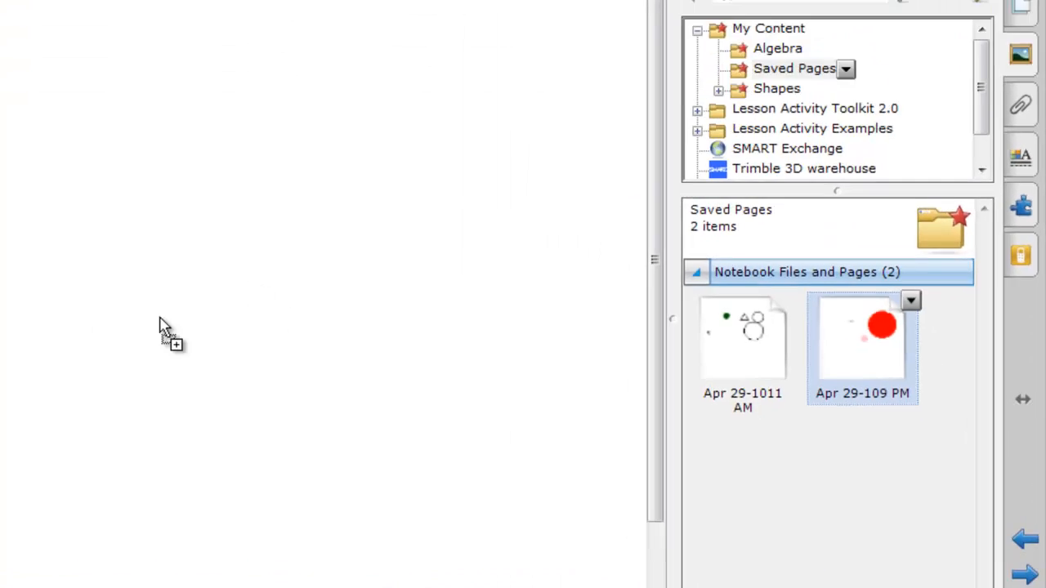
left_click_drag(68, 312, 67, 312)
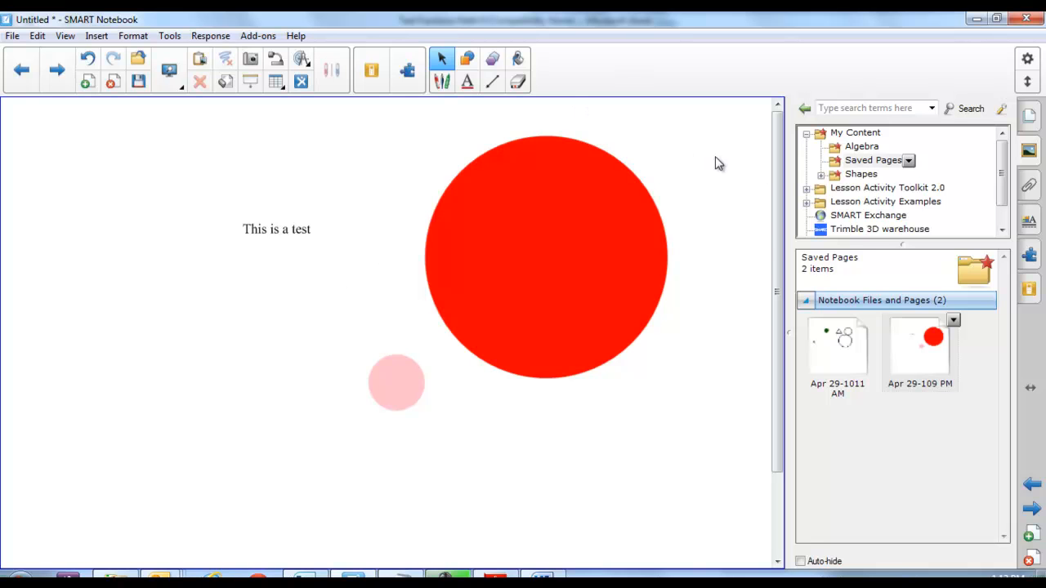
left_click(807, 134)
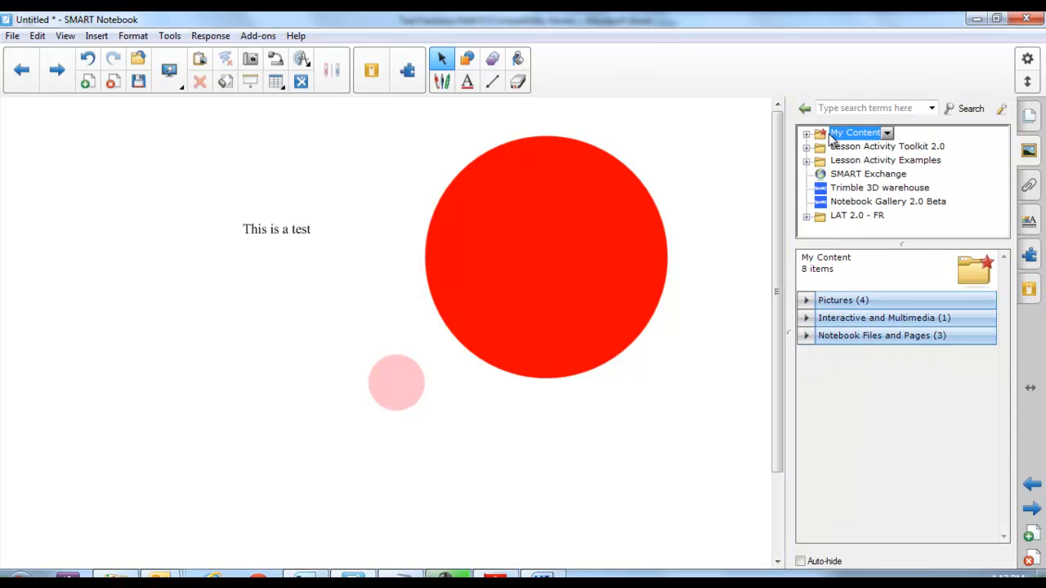
left_click(806, 134)
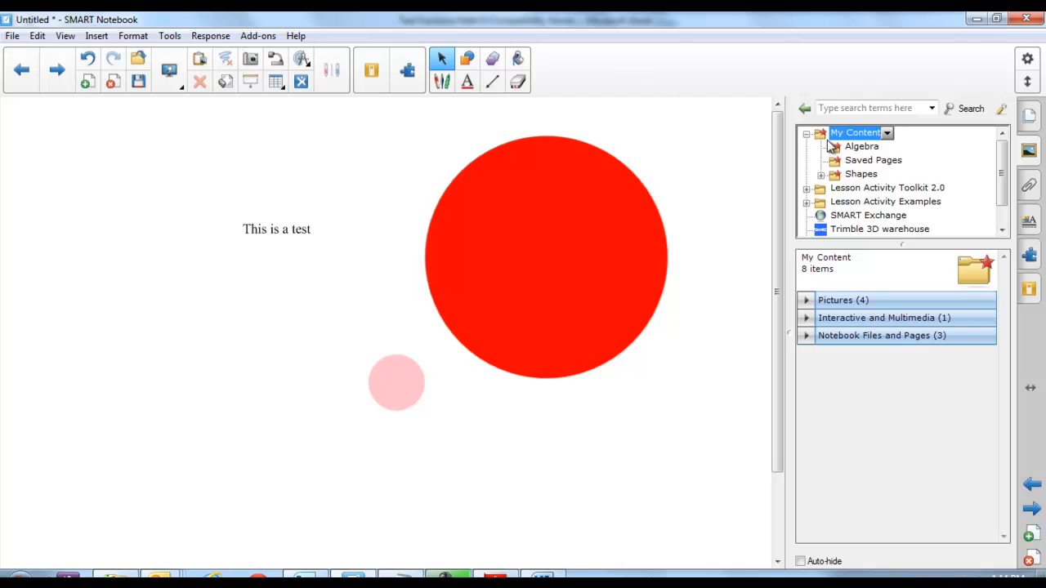
double_click(847, 137)
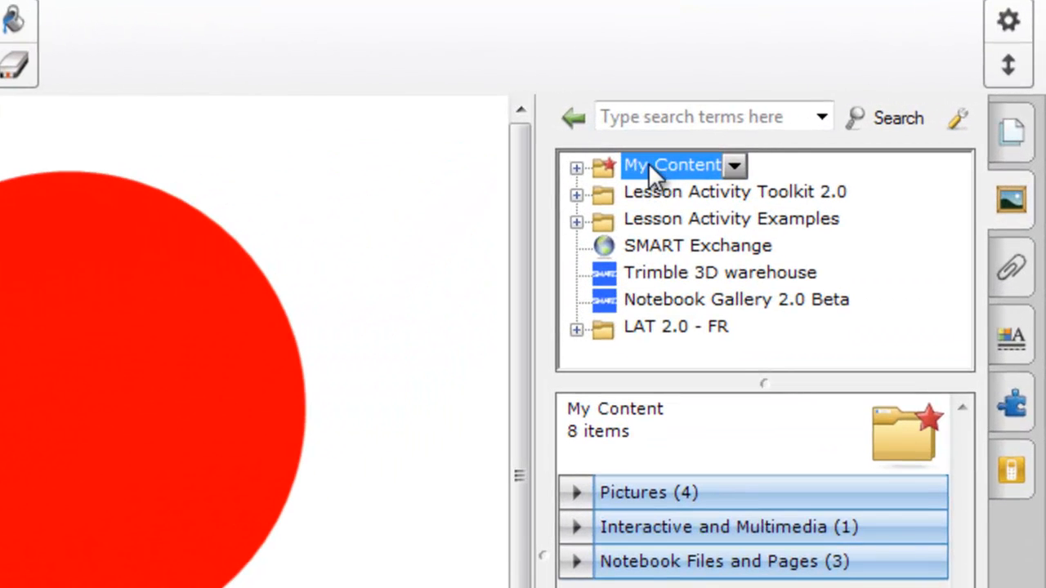
left_click(576, 167)
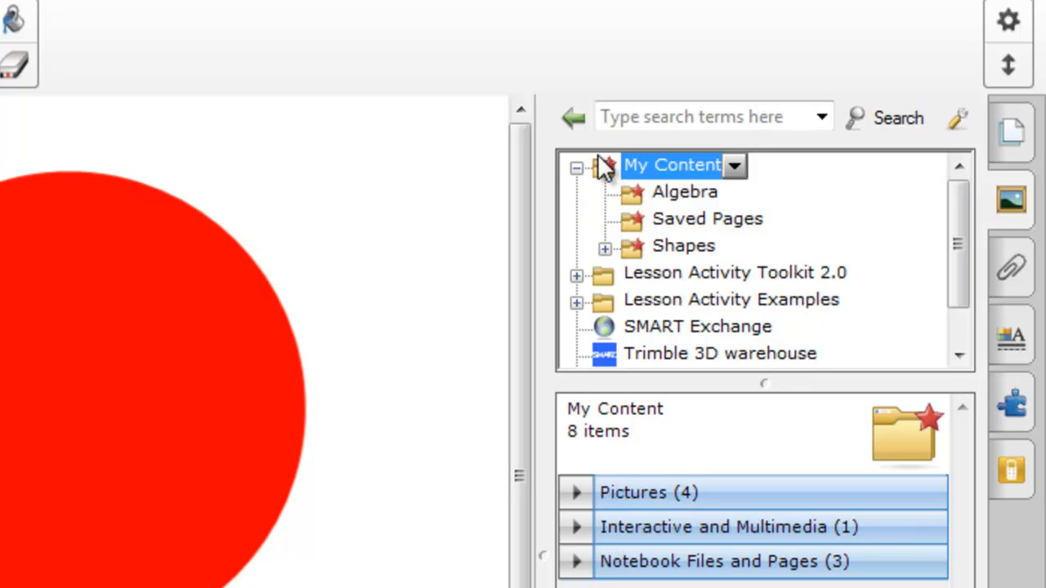
left_click(576, 168)
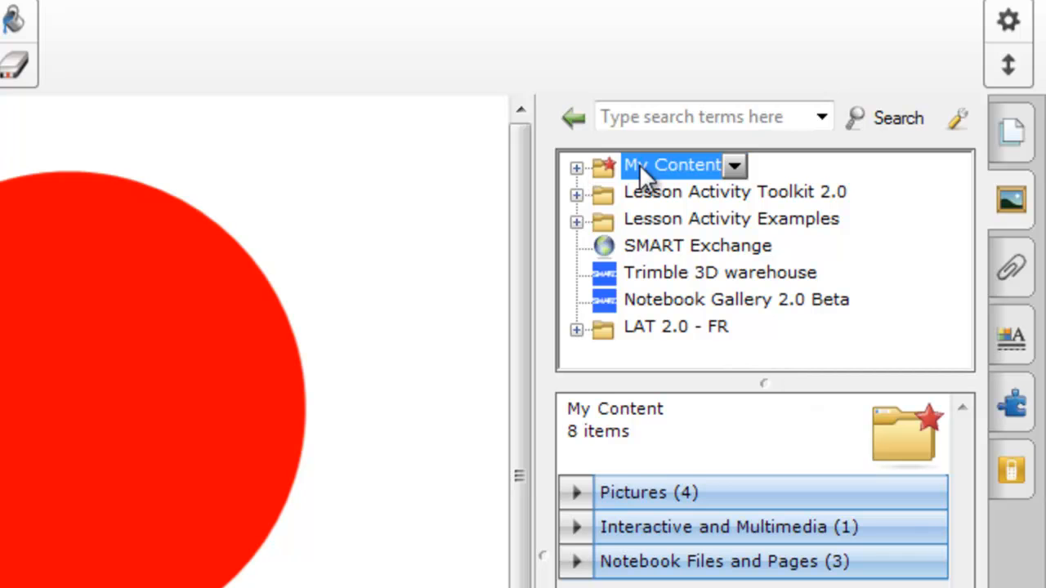
Export the My Content folder as a collection file named "MyContentArchive" on Personal Drive (U:).
left_click(735, 161)
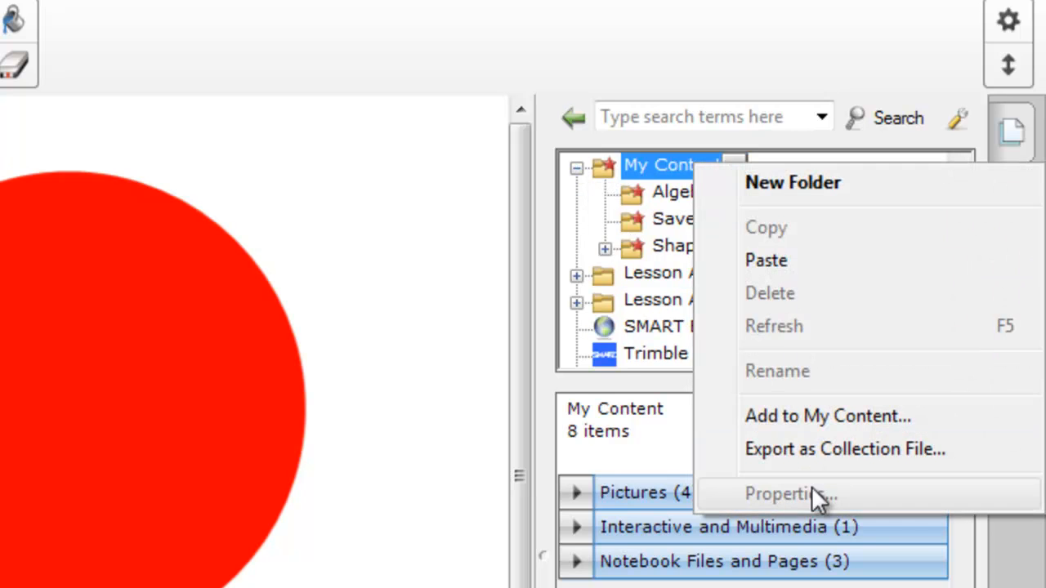
left_click(836, 453)
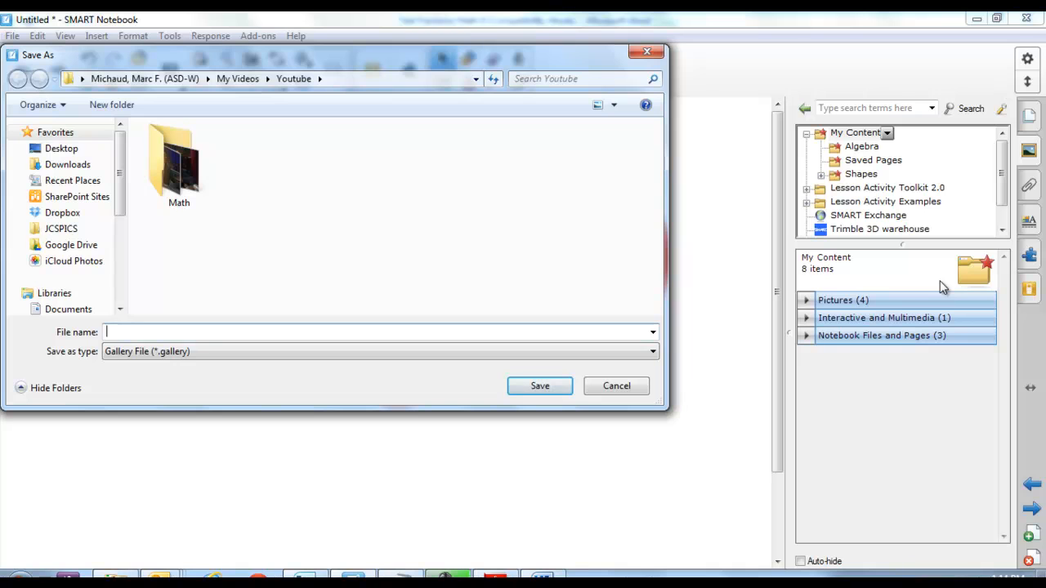
type("M")
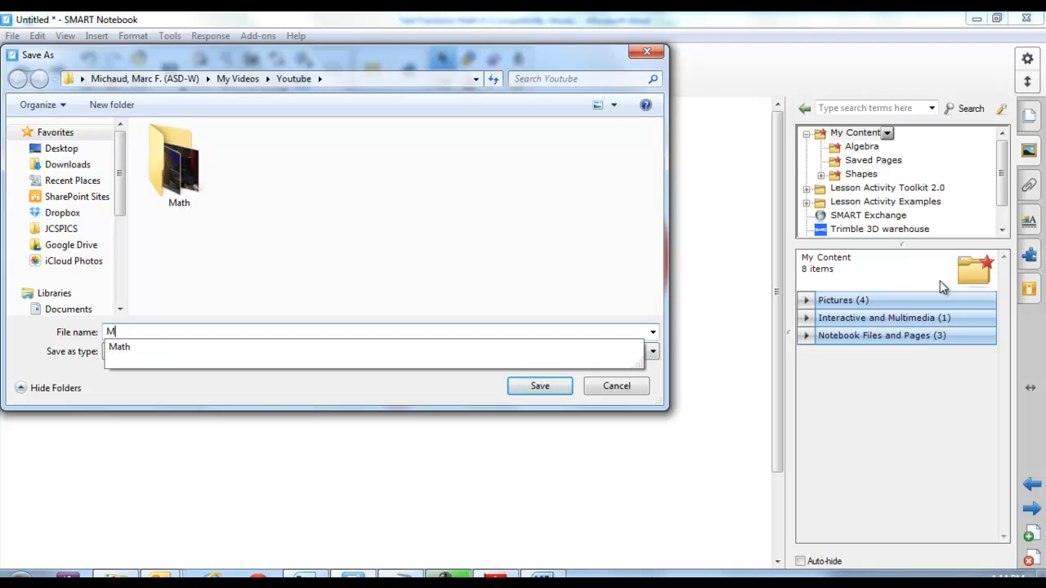
type("yContantArchive")
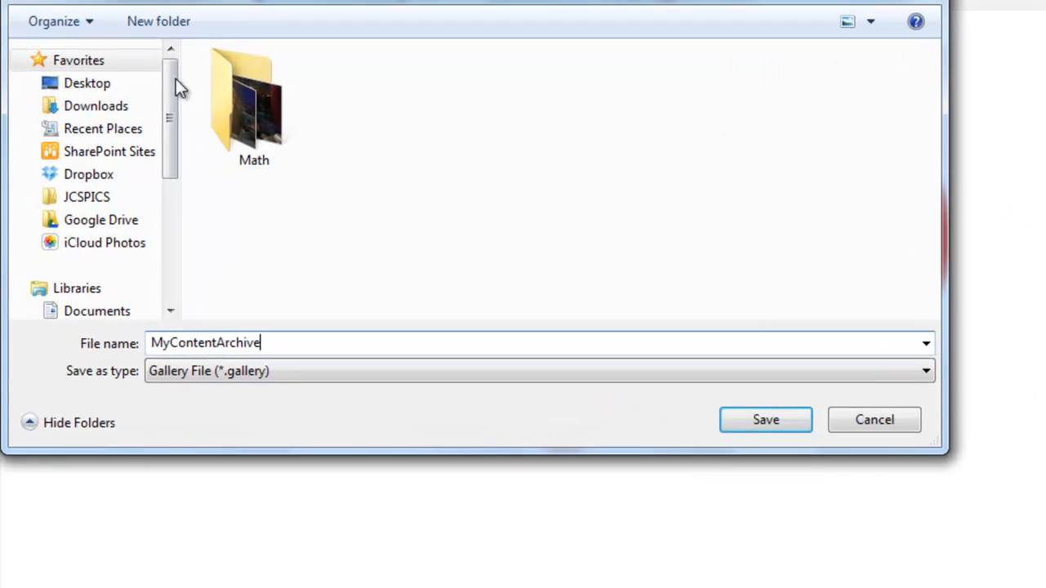
left_click_drag(175, 79, 157, 258)
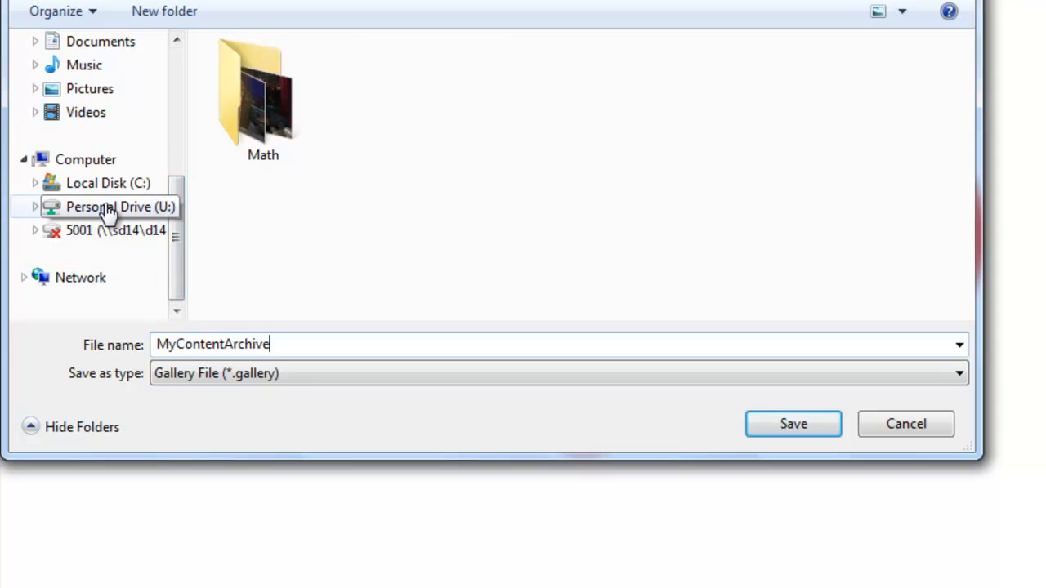
left_click(107, 208)
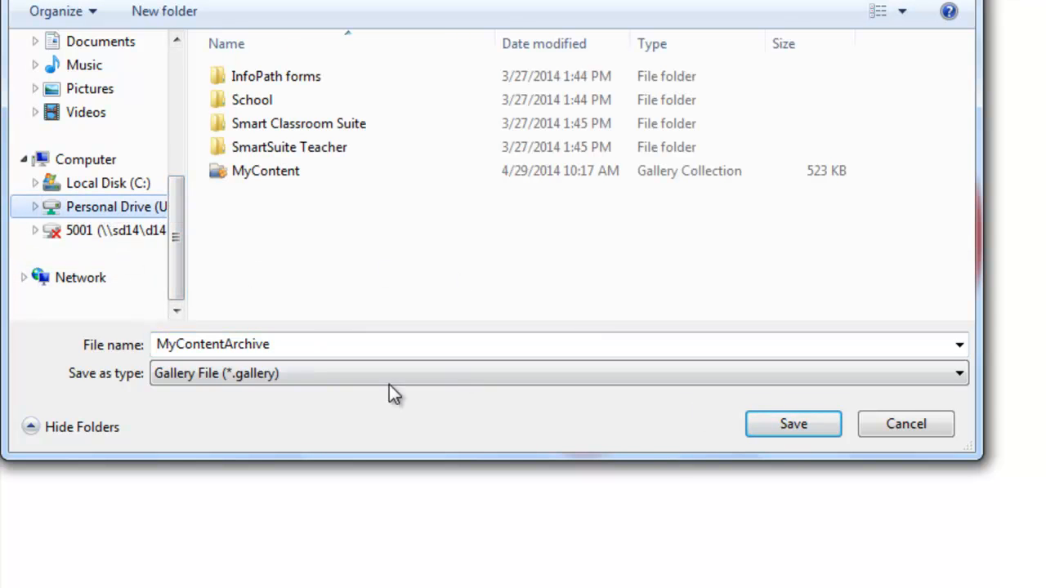
left_click(779, 432)
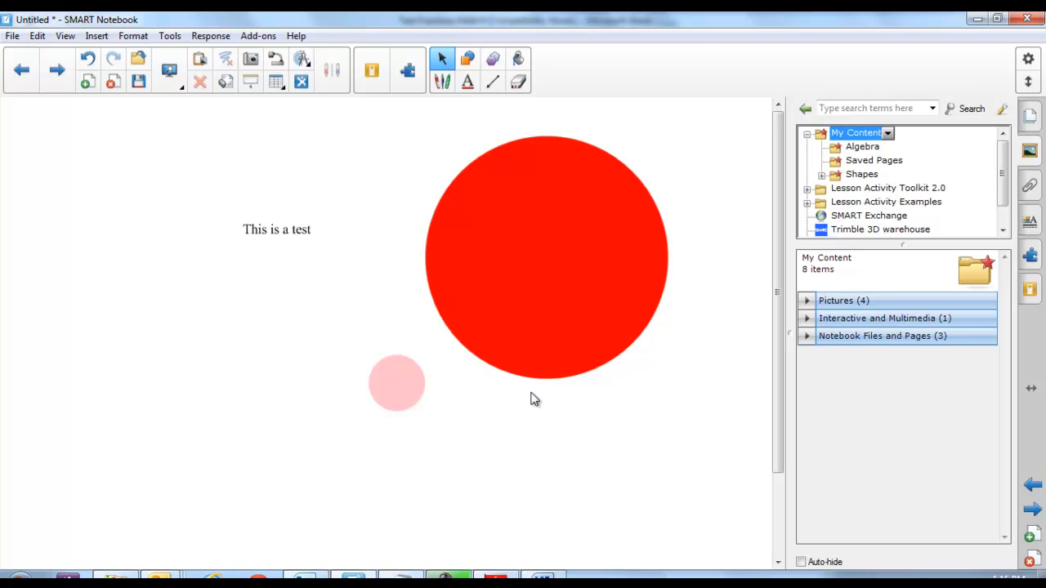
Add a blank page and import the MyContentArchive gallery collection from Personal Drive (U:) into My Content.
left_click(87, 82)
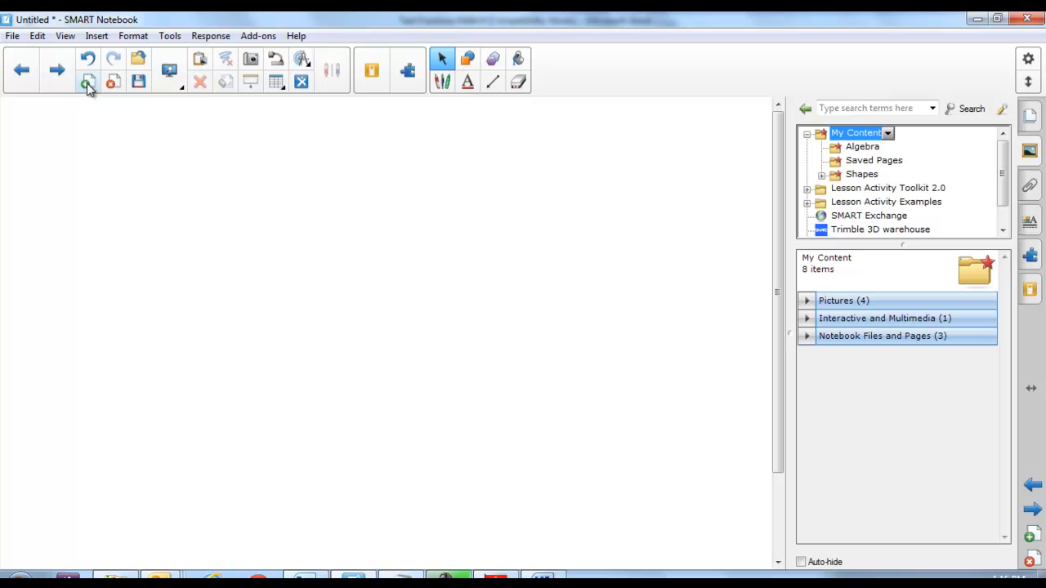
left_click(808, 134)
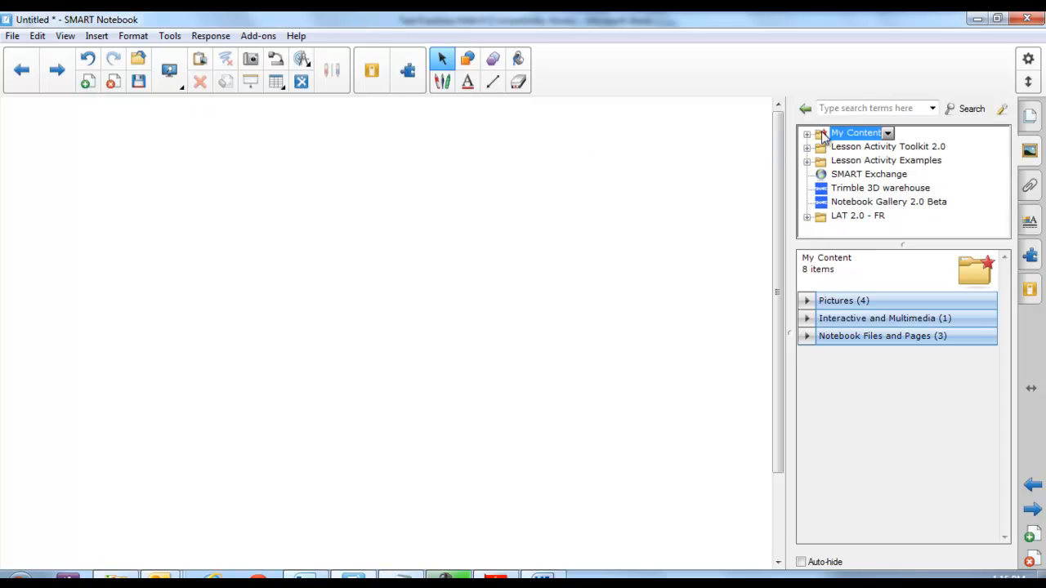
left_click(876, 142)
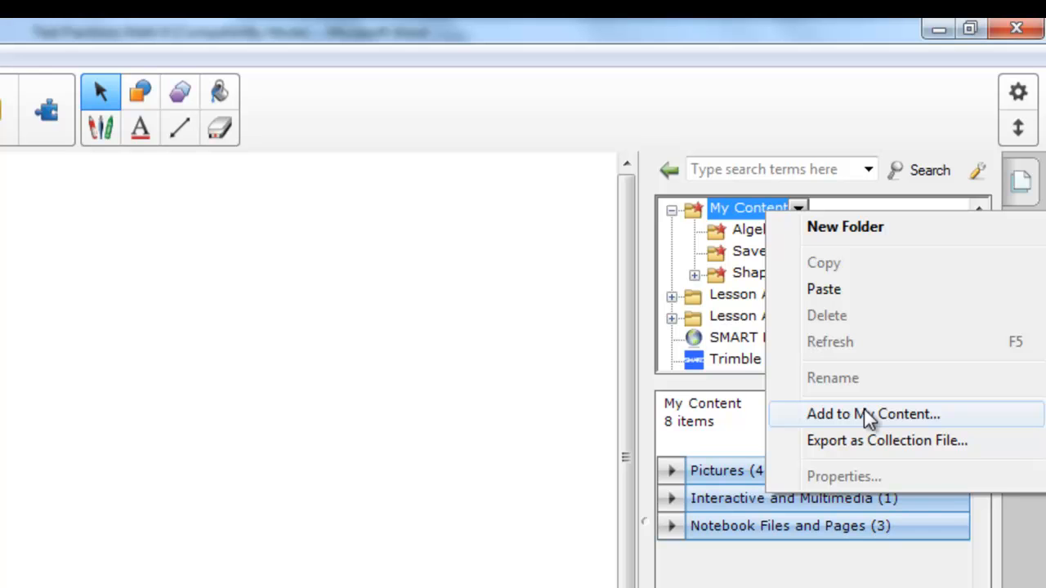
left_click(866, 415)
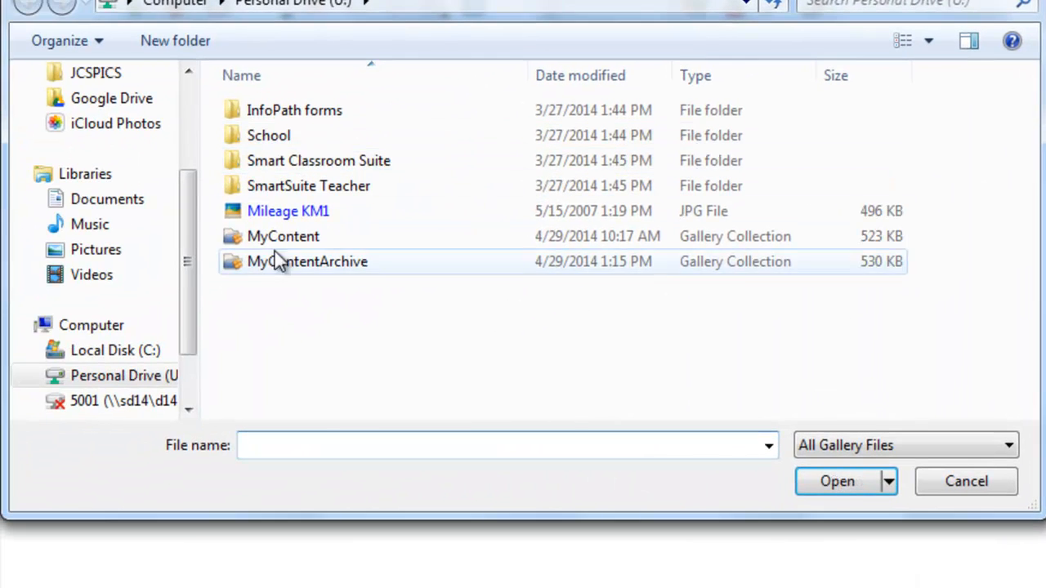
left_click(371, 252)
left_click(818, 485)
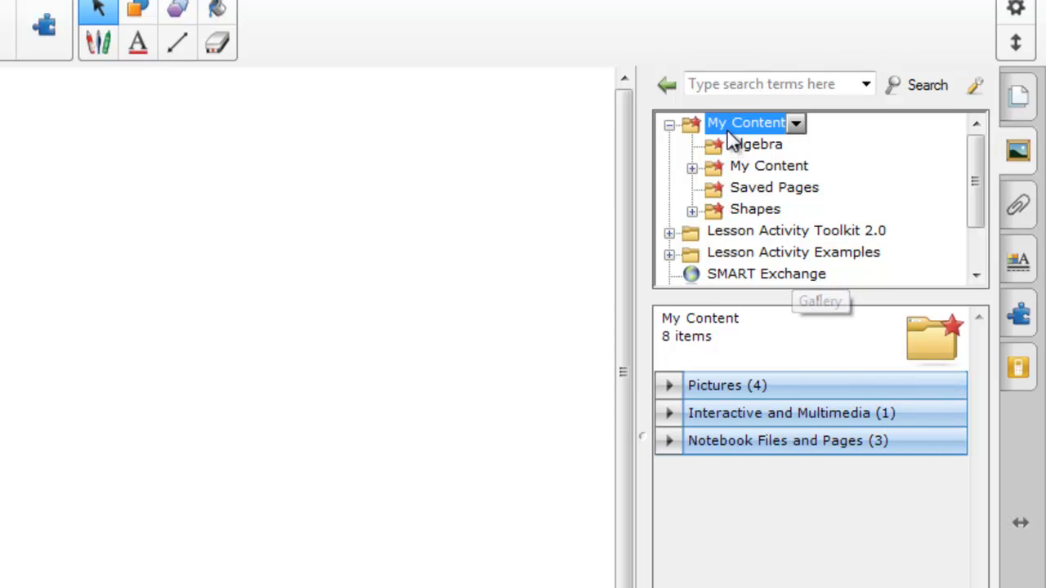
Examine the subfolders of the imported My Content folder nested within My Content in the Gallery.
left_click(669, 124)
left_click(670, 125)
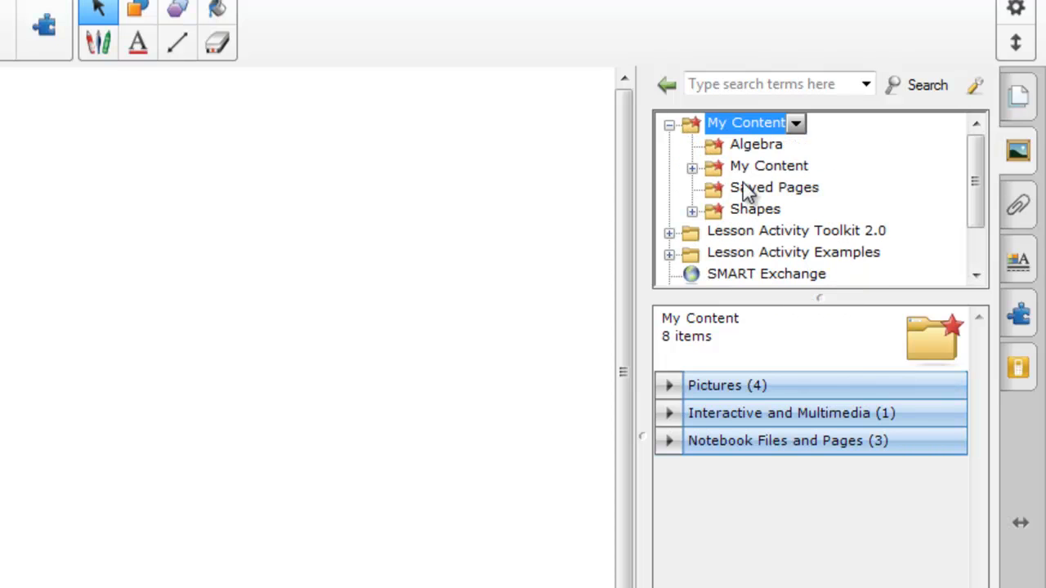
left_click_drag(982, 186, 960, 161)
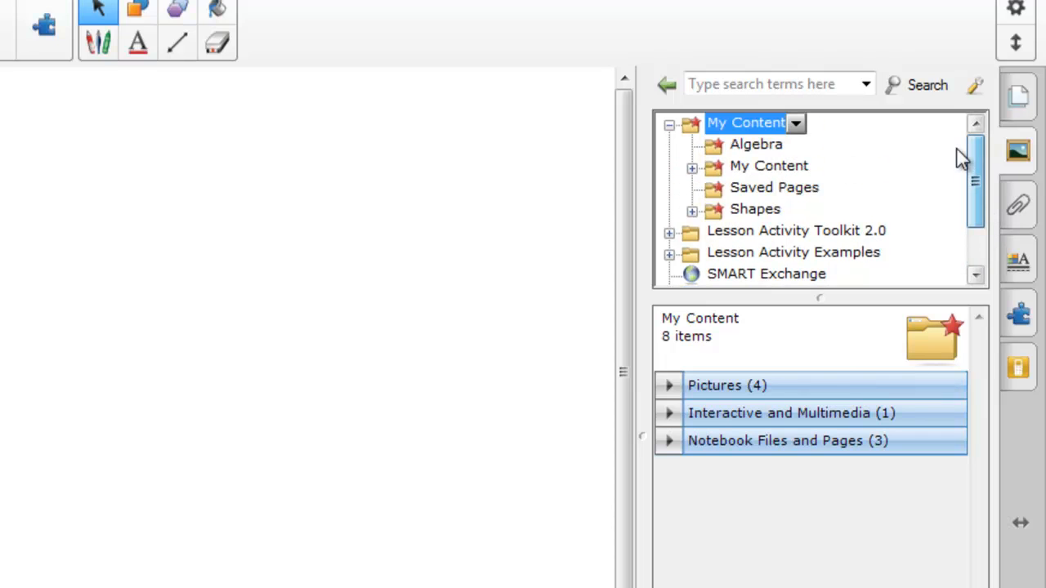
left_click(698, 169)
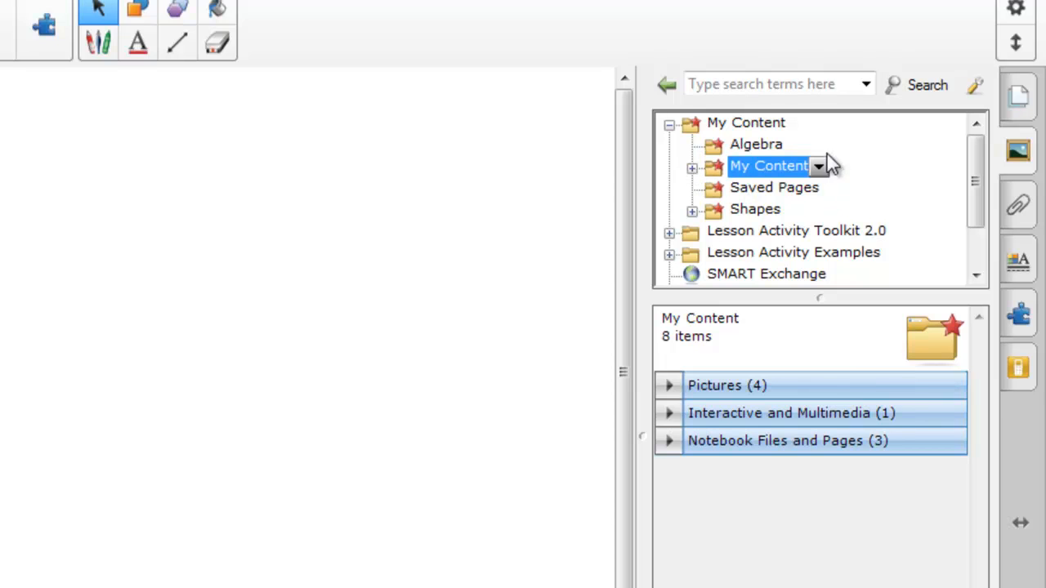
left_click(793, 167)
left_click(820, 165)
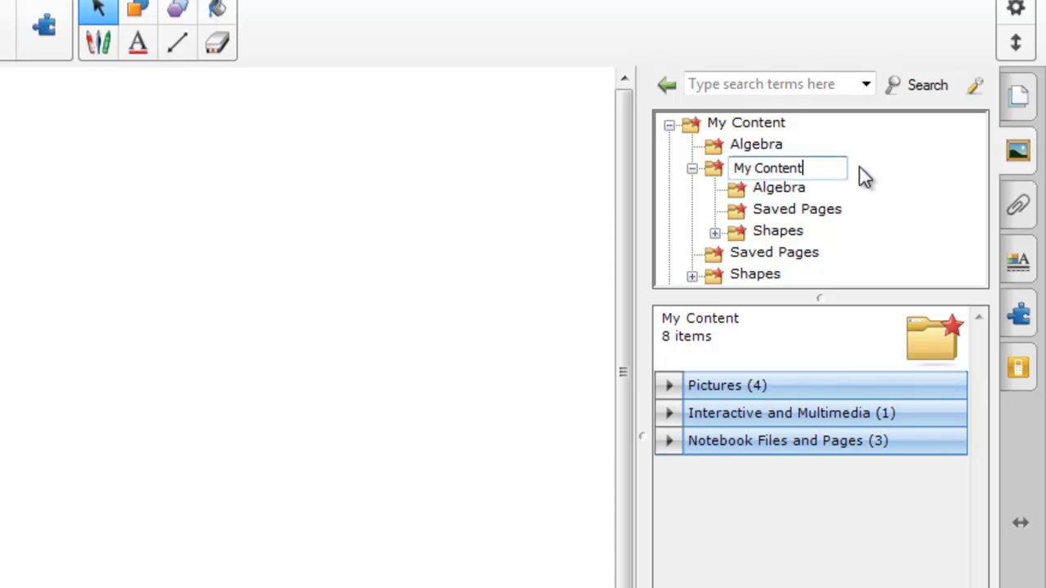
left_click(876, 166)
left_click(691, 168)
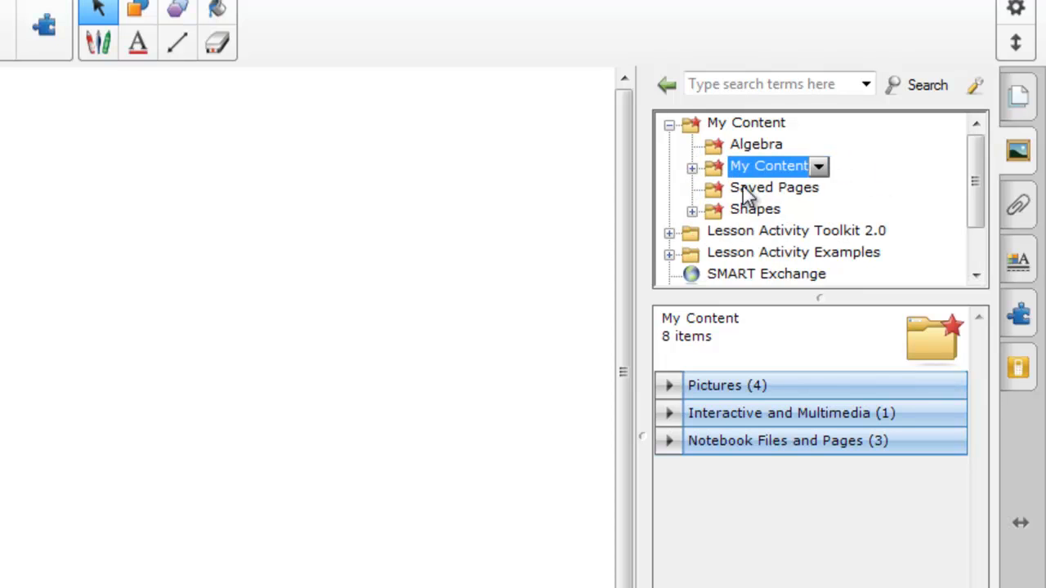
left_click(692, 167)
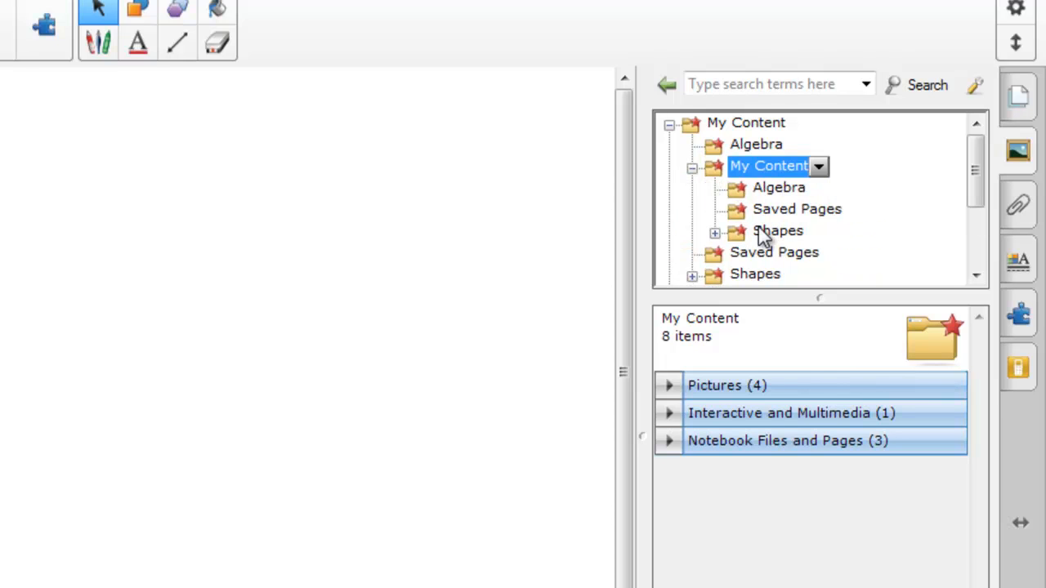
left_click(691, 169)
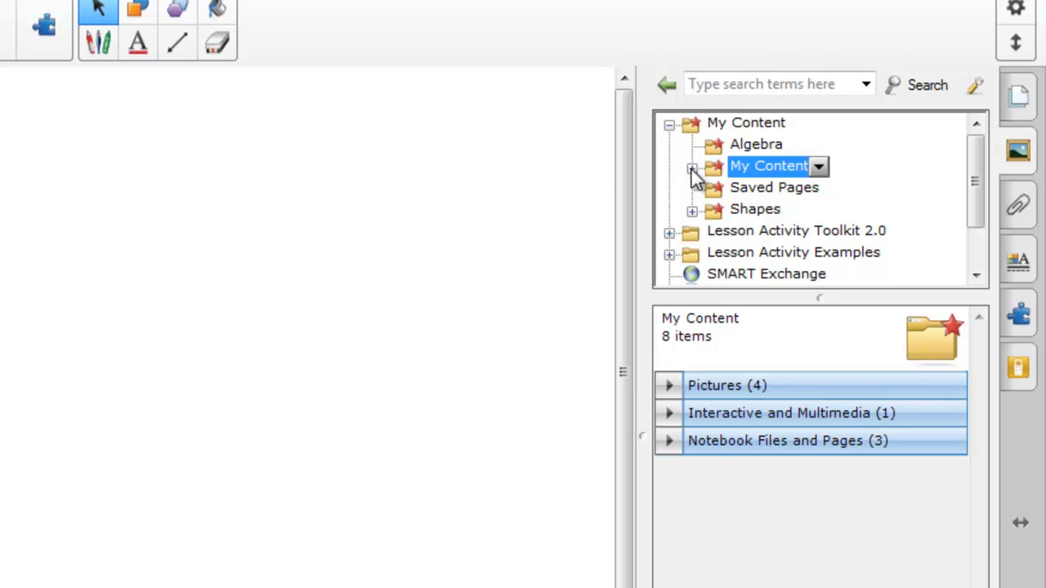